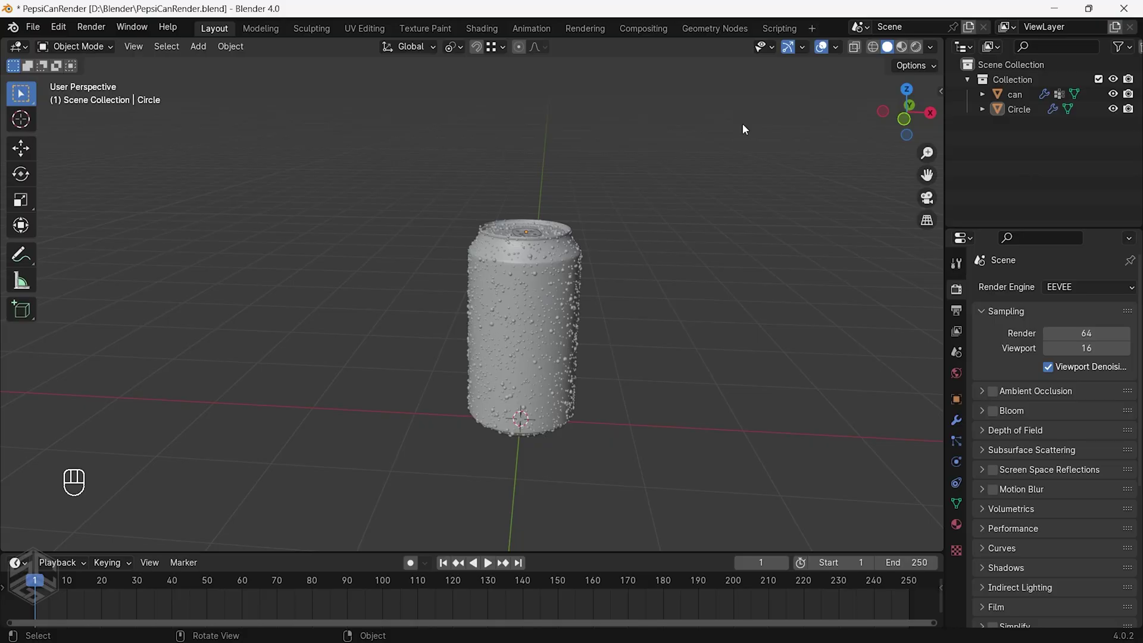
Check the can from several angles in Material Preview shading, returning the viewport to Solid shading
{"action": "left_click", "coordinate": [901, 47]}
{"action": "mouse_move", "coordinate": [491, 333]}
{"action": "middle_mouse_down"}
{"action": "mouse_move", "coordinate": [591, 333]}
{"action": "mouse_move", "coordinate": [528, 334]}
{"action": "mouse_move", "coordinate": [555, 350]}
{"action": "middle_mouse_up"}
{"action": "middle_click_drag", "start_coordinate": [555, 350], "coordinate": [528, 309], "text": "shift"}
{"action": "middle_click_drag", "start_coordinate": [528, 309], "coordinate": [574, 280]}
{"action": "scroll", "coordinate": [574, 319], "scroll_direction": "down", "scroll_amount": 5}
{"action": "scroll", "coordinate": [575, 280], "scroll_direction": "up", "scroll_amount": 3}
{"action": "left_click", "coordinate": [888, 52]}
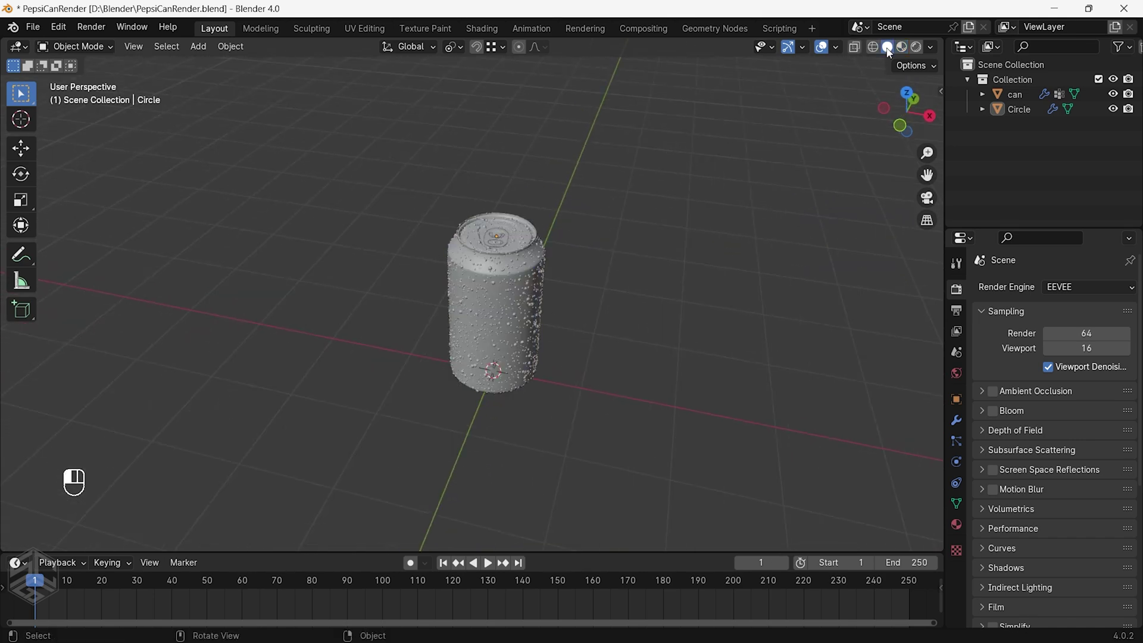
Add a mesh plane at the base of the can and scale it up into a large floor
{"action": "scroll", "coordinate": [523, 318], "scroll_direction": "down", "scroll_amount": 3}
{"action": "middle_click_drag", "start_coordinate": [534, 328], "coordinate": [515, 298]}
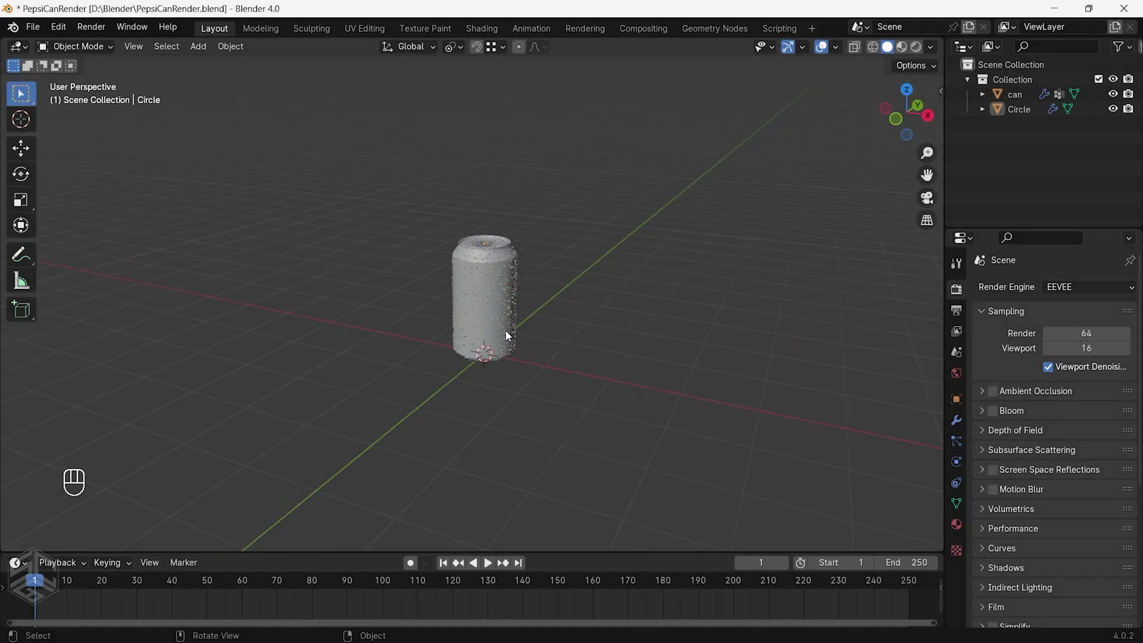
{"action": "scroll", "coordinate": [524, 358], "scroll_direction": "up", "scroll_amount": 2}
{"action": "middle_click_drag", "start_coordinate": [533, 373], "coordinate": [531, 363], "text": "shift"}
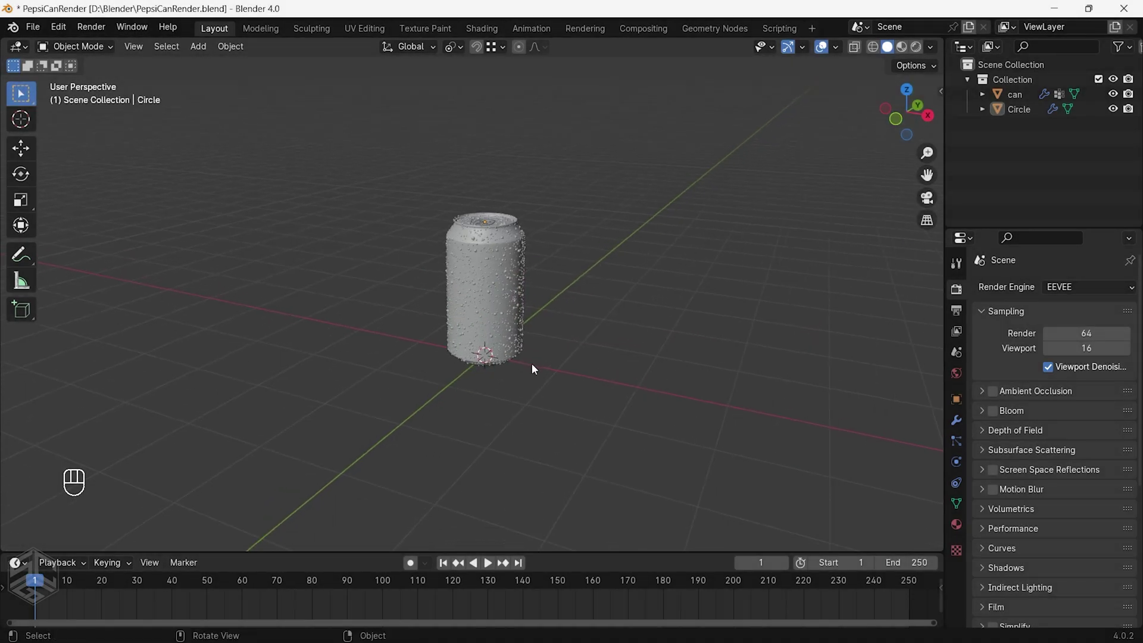
{"action": "key", "text": "shift+a"}
{"action": "mouse_move", "coordinate": [504, 358]}
{"action": "left_click", "coordinate": [591, 357]}
{"action": "key", "text": "s"}
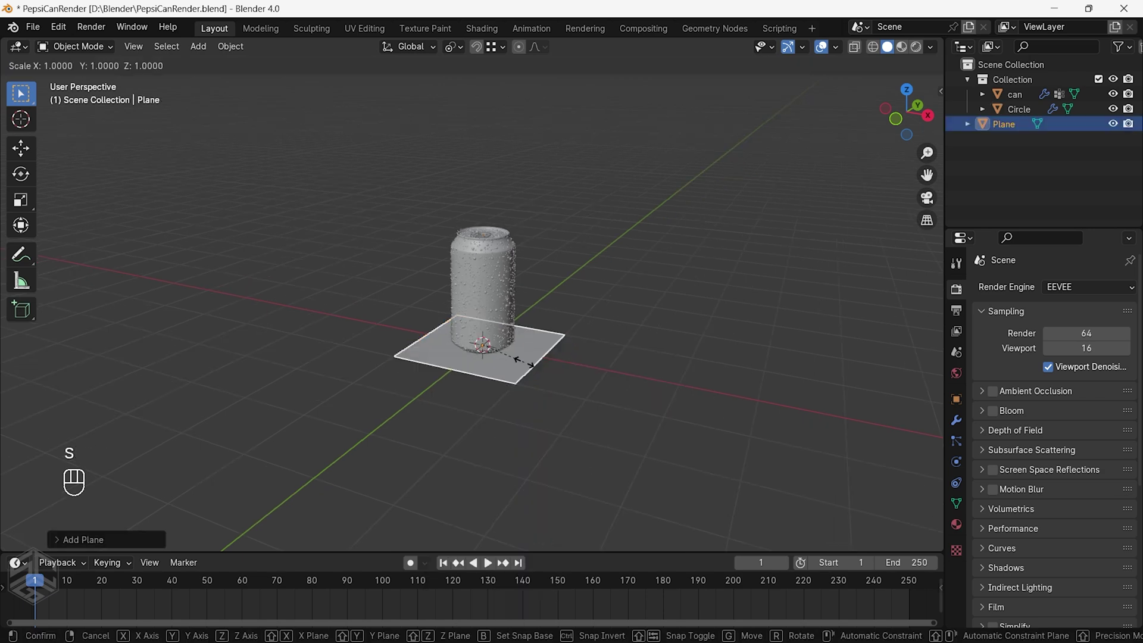
{"action": "left_click", "coordinate": [757, 396]}
{"action": "scroll", "coordinate": [732, 387], "scroll_direction": "down", "scroll_amount": 4}
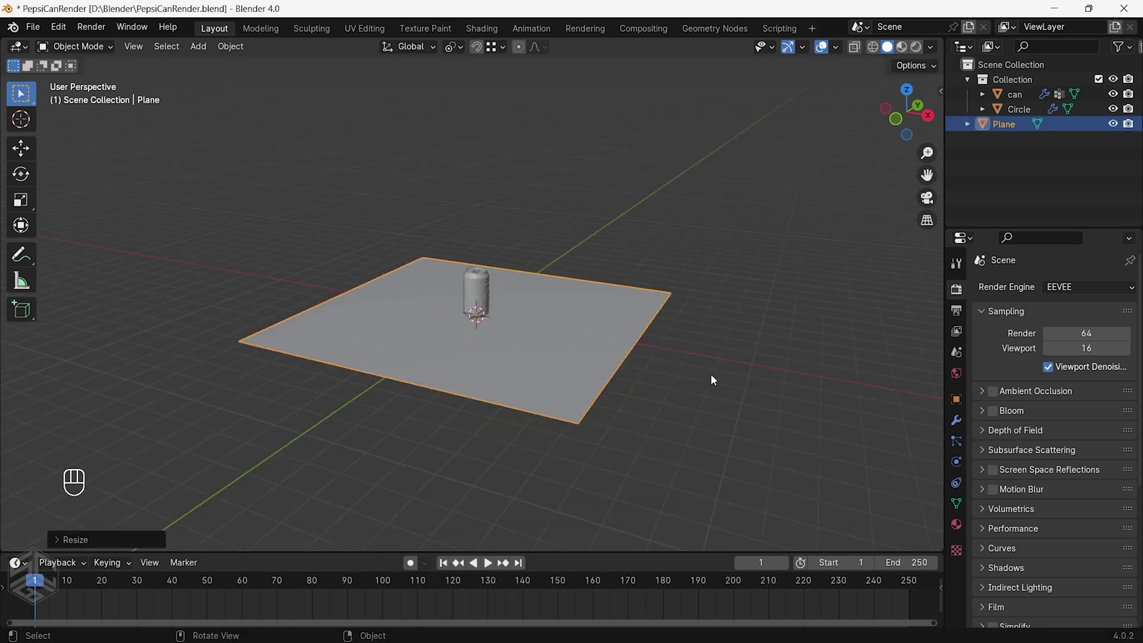
Duplicate the floor plane in place and rotate the copy 90 degrees about the X axis
{"action": "middle_click_drag", "start_coordinate": [709, 377], "coordinate": [566, 401]}
{"action": "key", "text": "shift+d"}
{"action": "right_click", "coordinate": [600, 338]}
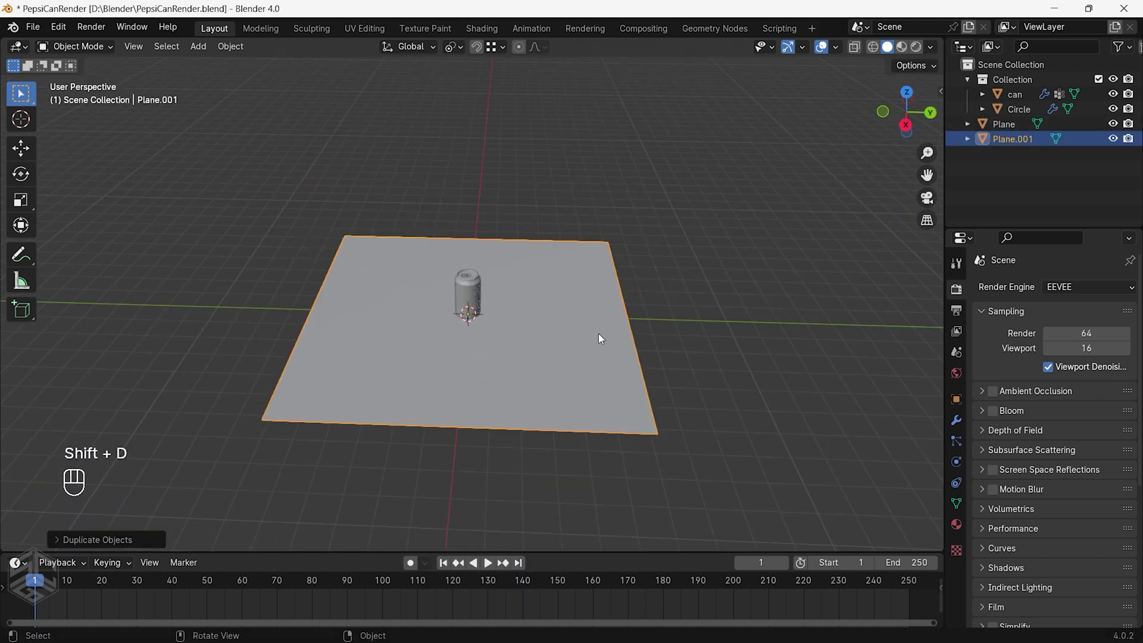
{"action": "type", "text": "rzx90"}
{"action": "left_click", "coordinate": [602, 355]}
Move the upright plane along the Y axis so it stands behind the can as a backdrop
{"action": "middle_click_drag", "start_coordinate": [602, 355], "coordinate": [515, 344]}
{"action": "key", "text": "g"}
{"action": "key", "text": "y"}
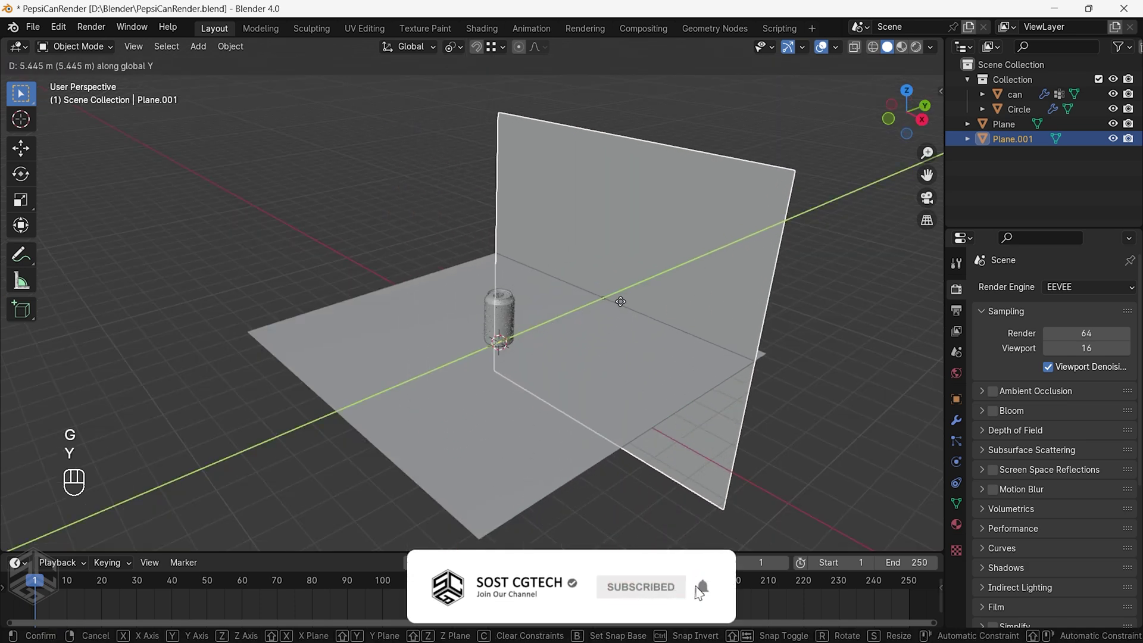
{"action": "left_click", "coordinate": [556, 321]}
{"action": "scroll", "coordinate": [560, 317], "scroll_direction": "up", "scroll_amount": 3}
{"action": "middle_click_drag", "start_coordinate": [559, 318], "coordinate": [809, 307]}
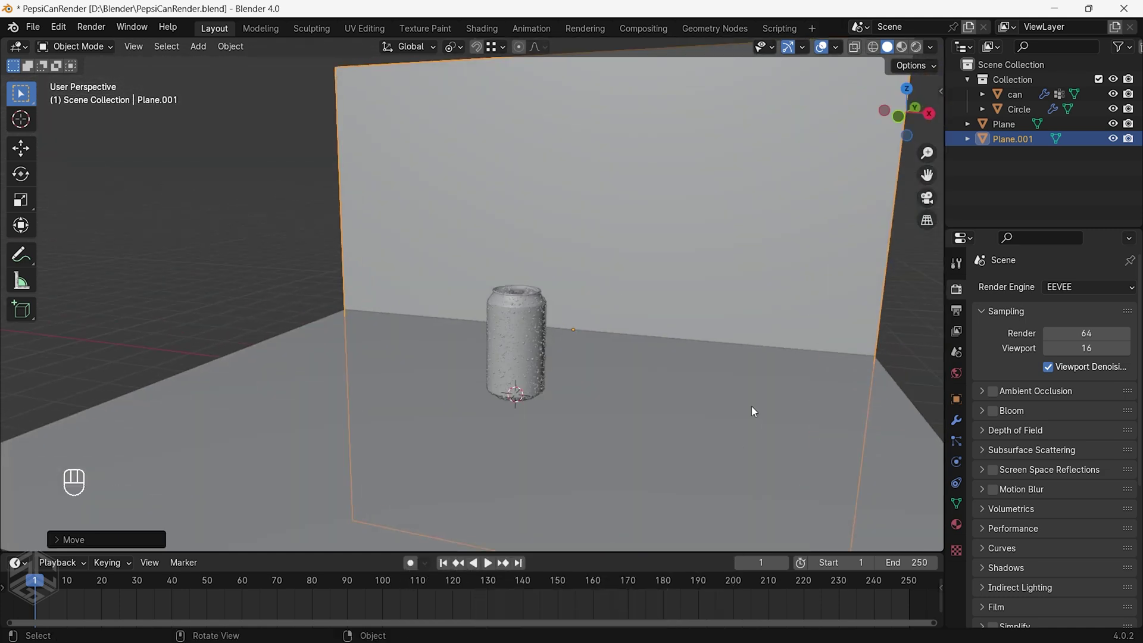
Open the Shading workspace with the floor plane selected and set the render engine to Cycles
{"action": "left_click", "coordinate": [707, 436]}
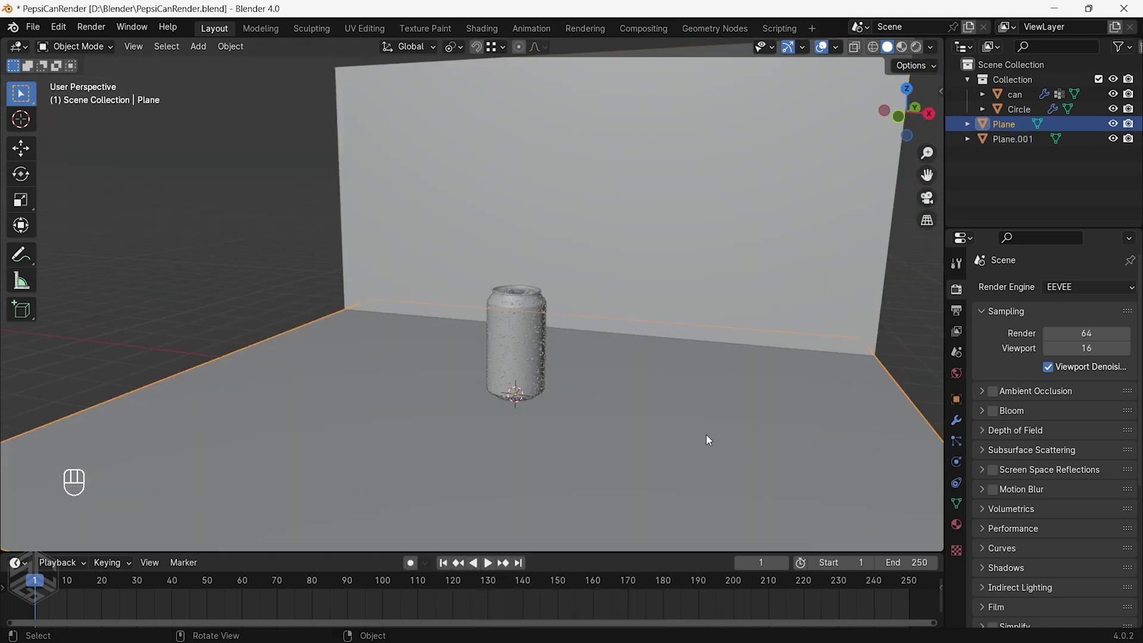
{"action": "left_click", "coordinate": [696, 274]}
{"action": "left_click", "coordinate": [694, 373]}
{"action": "left_click", "coordinate": [482, 29]}
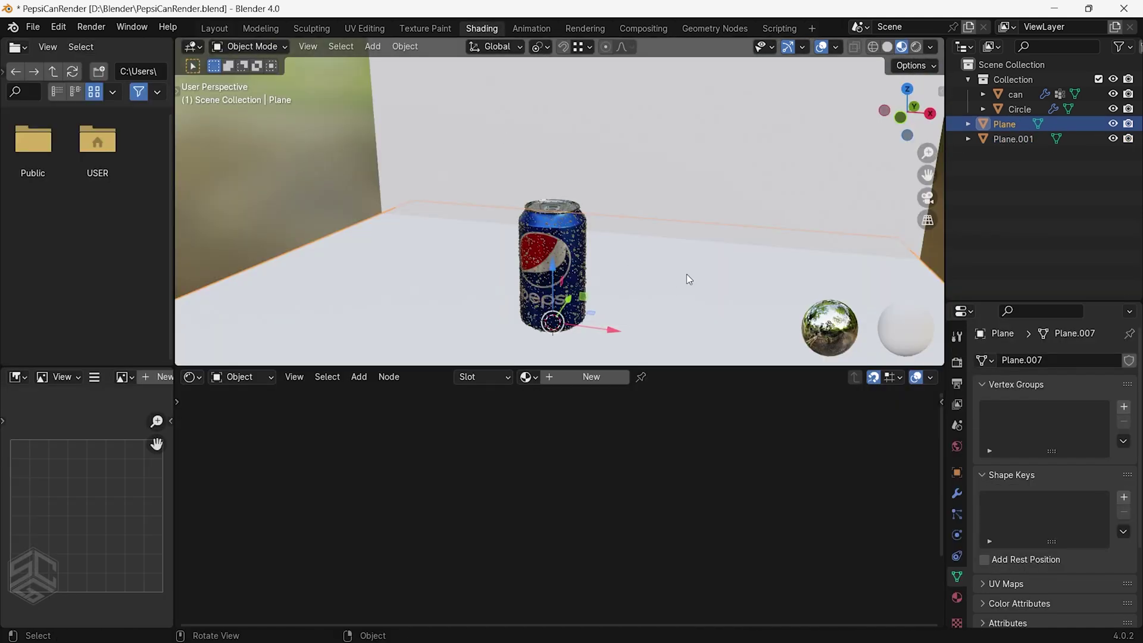
{"action": "left_click", "coordinate": [957, 362]}
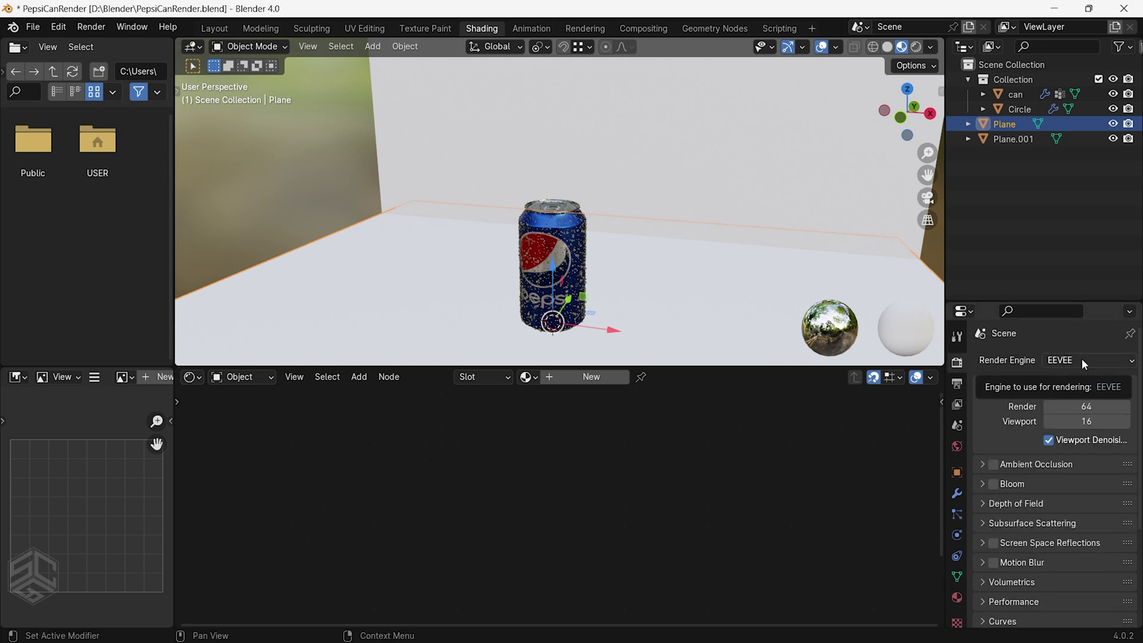
{"action": "left_click", "coordinate": [1081, 360]}
{"action": "left_click", "coordinate": [1072, 409]}
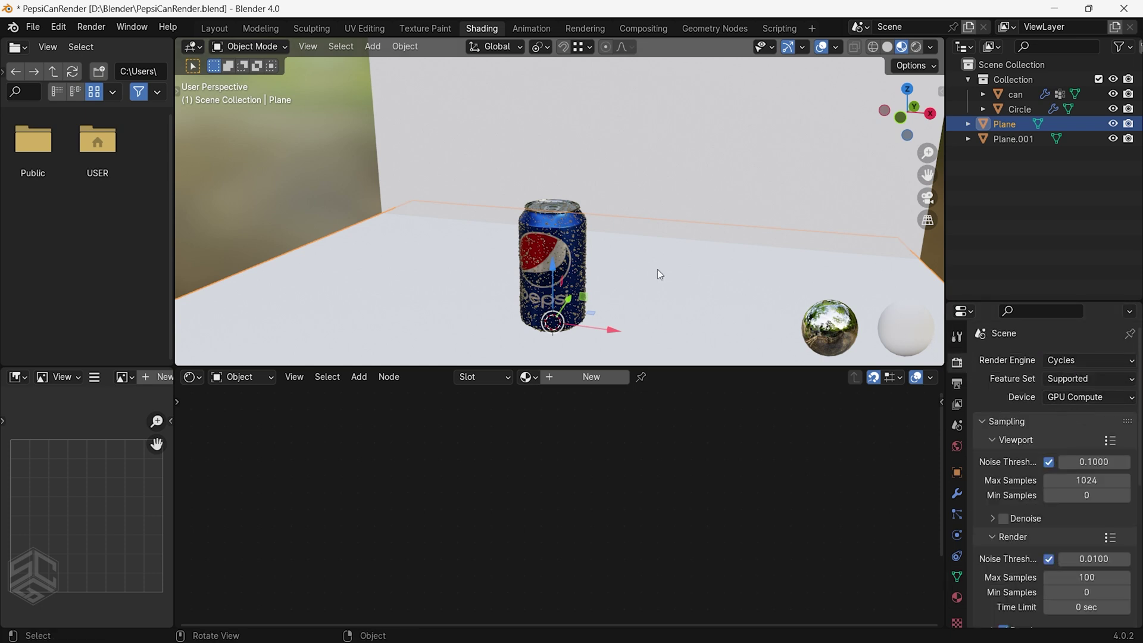
Create a floor material with a black base color, Metallic 1.000 and Roughness about 0.131
{"action": "scroll", "coordinate": [657, 269], "scroll_direction": "down", "scroll_amount": 2}
{"action": "left_click", "coordinate": [580, 376]}
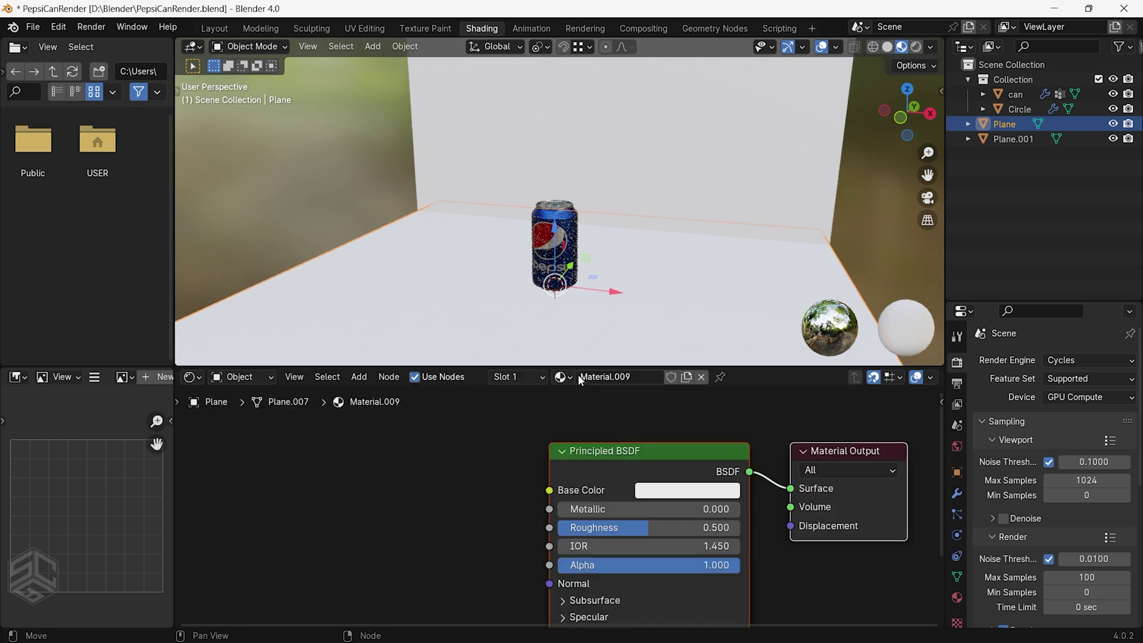
{"action": "left_click", "coordinate": [640, 491]}
{"action": "left_click_drag", "start_coordinate": [802, 241], "coordinate": [801, 373]}
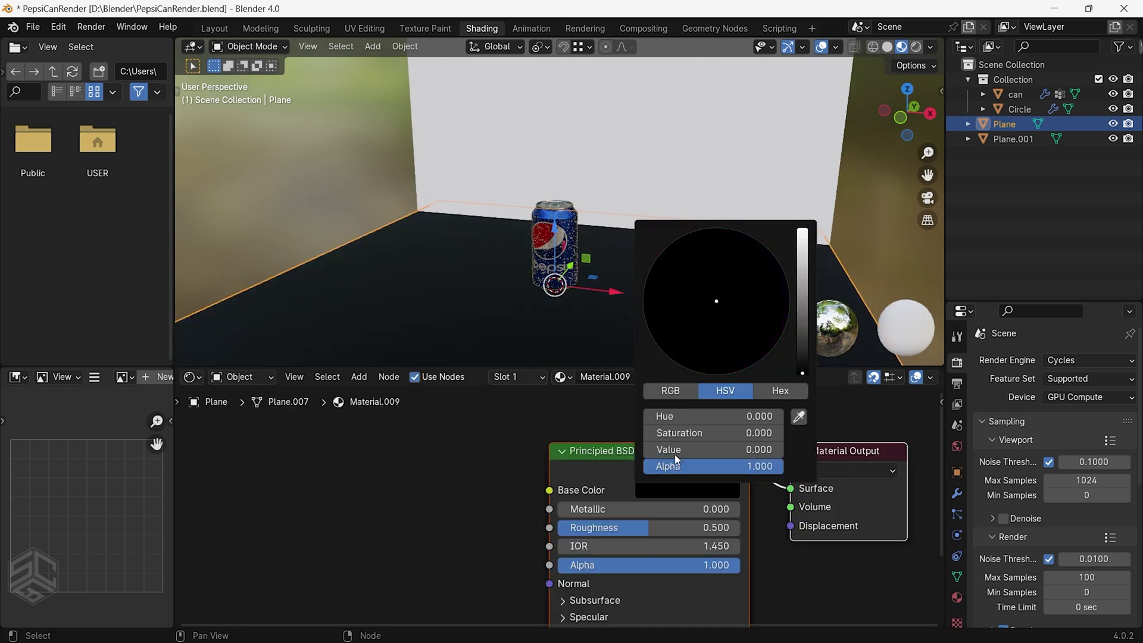
{"action": "left_click_drag", "start_coordinate": [734, 509], "coordinate": [740, 509]}
{"action": "left_click_drag", "start_coordinate": [674, 532], "coordinate": [612, 532]}
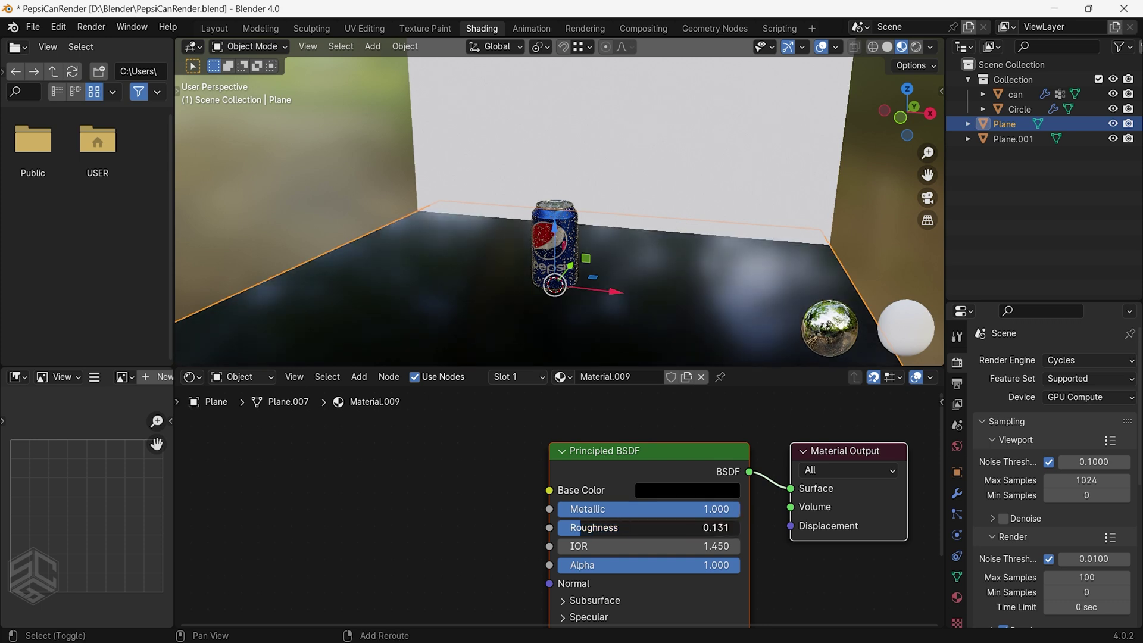
Create a new material for the backdrop plane and set its base color to dark navy blue
{"action": "middle_click_drag", "start_coordinate": [595, 268], "coordinate": [675, 111]}
{"action": "left_click", "coordinate": [675, 111]}
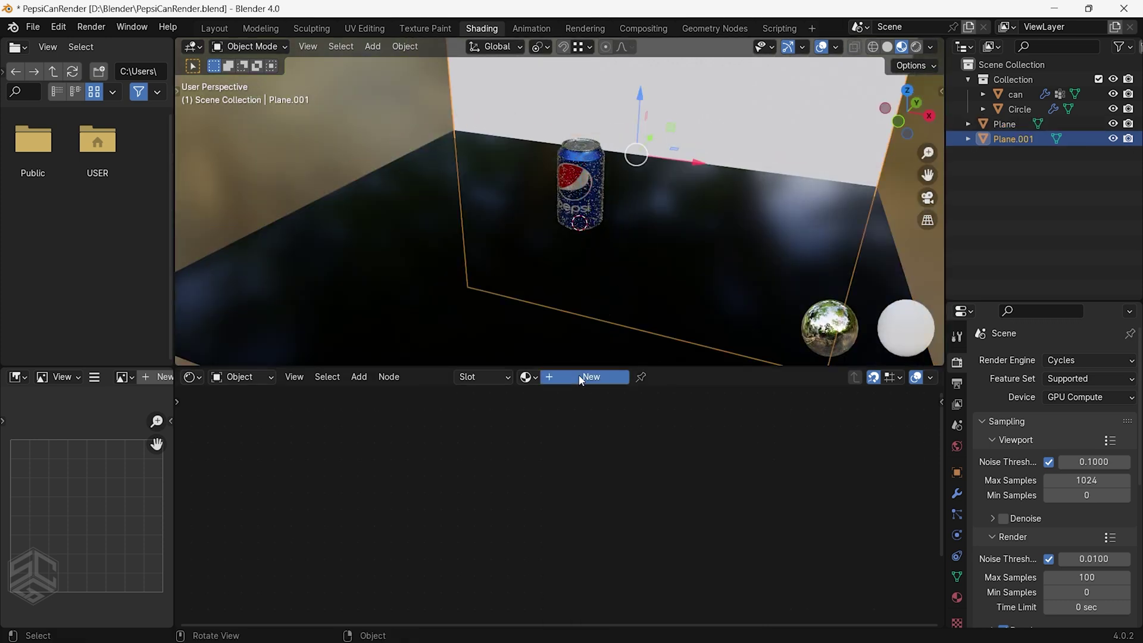
{"action": "left_click", "coordinate": [583, 384]}
{"action": "scroll", "coordinate": [604, 174], "scroll_direction": "up", "scroll_amount": 5}
{"action": "middle_click_drag", "start_coordinate": [605, 173], "coordinate": [632, 207]}
{"action": "scroll", "coordinate": [633, 207], "scroll_direction": "up", "scroll_amount": 2}
{"action": "left_click", "coordinate": [686, 493]}
{"action": "left_click", "coordinate": [798, 419]}
{"action": "left_click", "coordinate": [665, 113]}
{"action": "left_click", "coordinate": [688, 490]}
{"action": "left_click_drag", "start_coordinate": [798, 269], "coordinate": [802, 338]}
Set the backdrop material's Metallic and Roughness to 1.000, and deselect all objects
{"action": "left_click_drag", "start_coordinate": [648, 528], "coordinate": [741, 509]}
{"action": "scroll", "coordinate": [470, 274], "scroll_direction": "down", "scroll_amount": 5}
{"action": "scroll", "coordinate": [437, 276], "scroll_direction": "up", "scroll_amount": 1}
{"action": "key", "text": "alt+a"}
{"action": "middle_click_drag", "start_coordinate": [551, 238], "coordinate": [517, 236]}
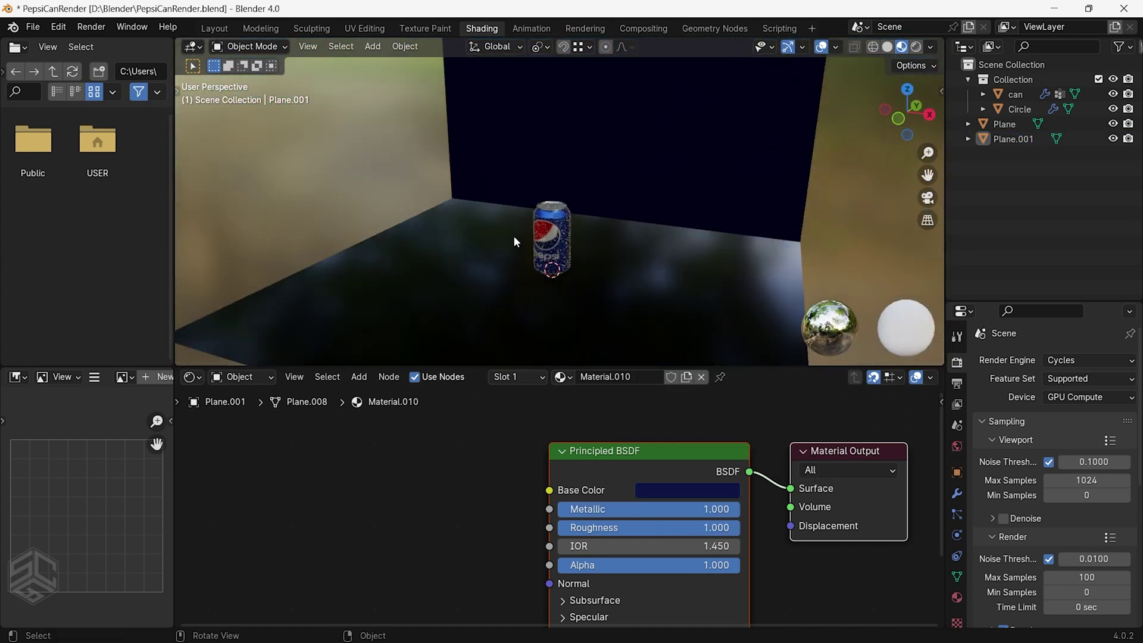
Switch to the Animation workspace and save the file
{"action": "left_click", "coordinate": [531, 29]}
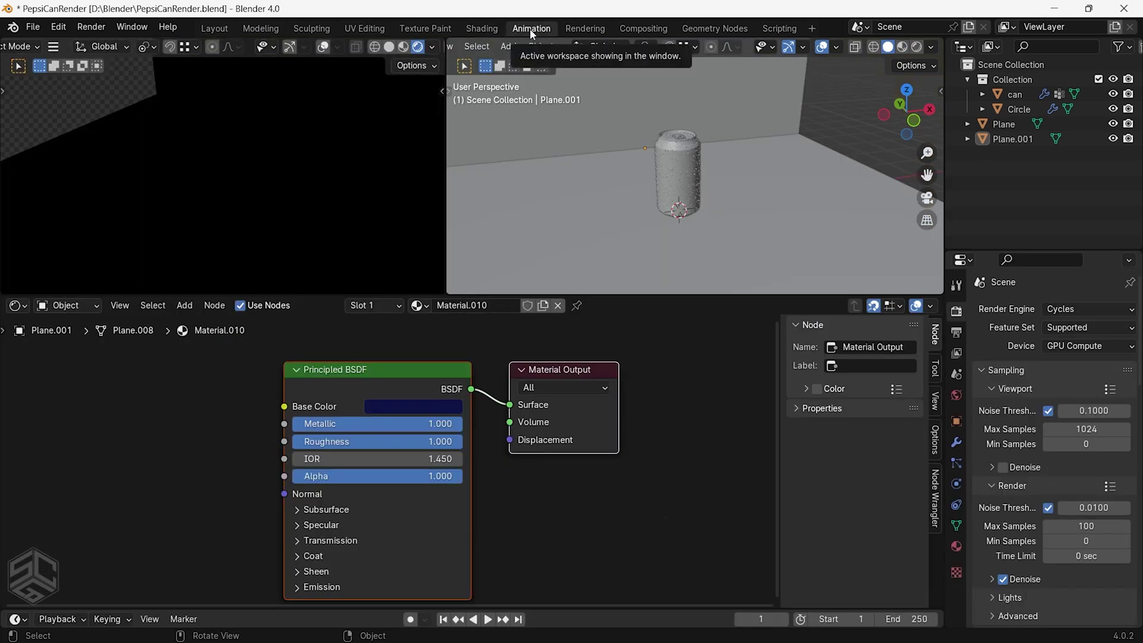
{"action": "key", "text": "ctrl+s"}
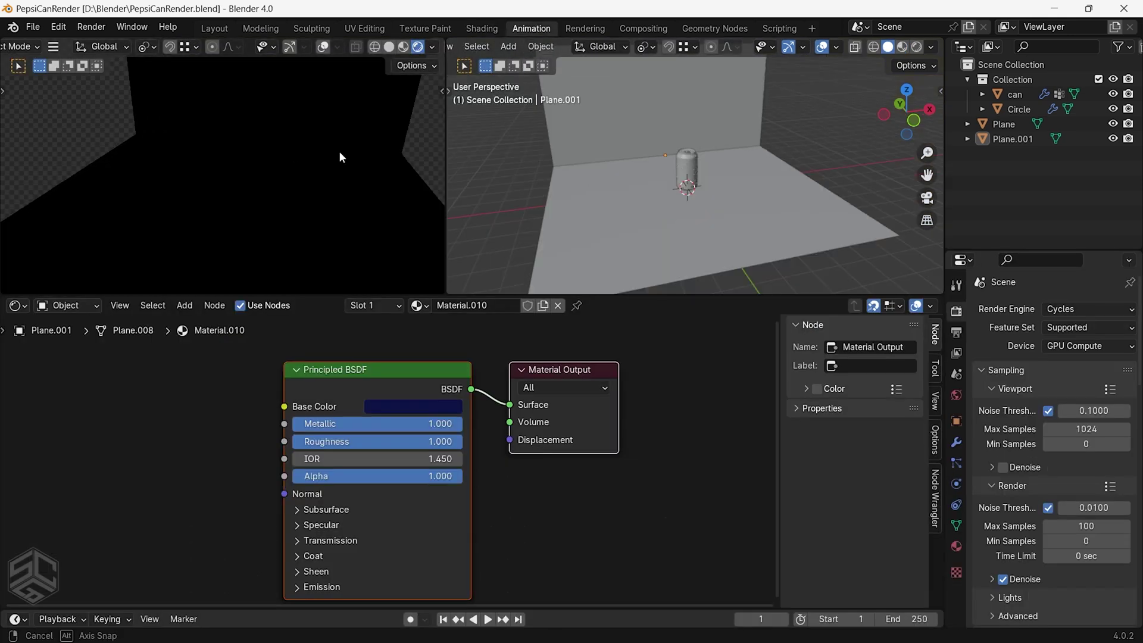
{"action": "middle_click_drag", "start_coordinate": [339, 151], "coordinate": [265, 177]}
Change the Shader Editor area to a Dope Sheet and shrink it to enlarge both viewports
{"action": "left_click", "coordinate": [17, 306]}
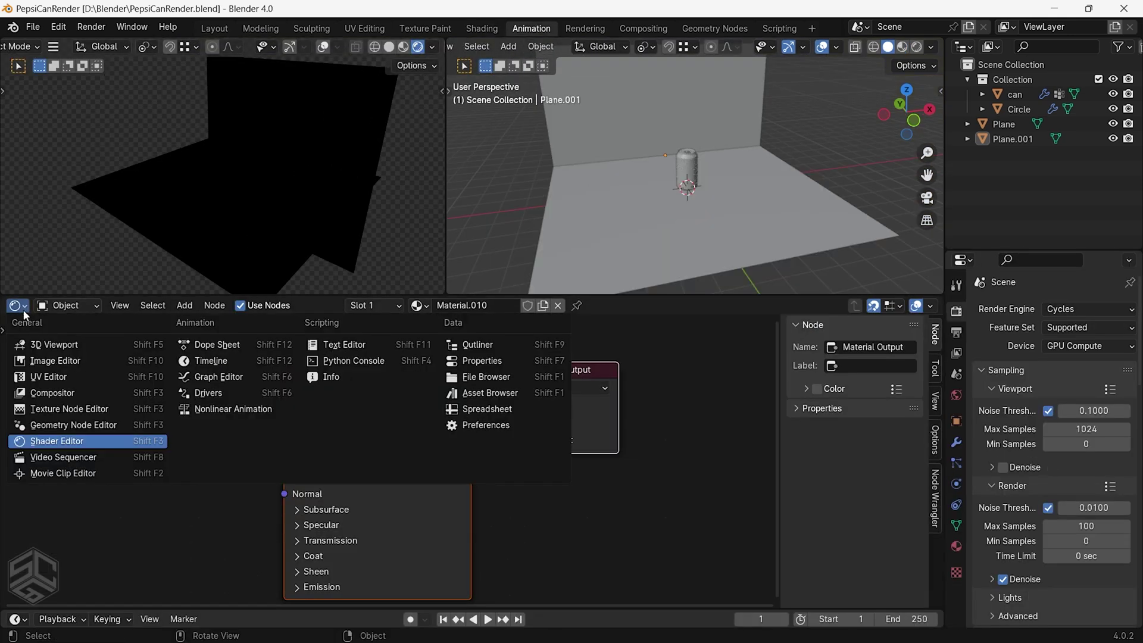
{"action": "left_click", "coordinate": [209, 345]}
{"action": "left_click_drag", "start_coordinate": [331, 297], "coordinate": [327, 480]}
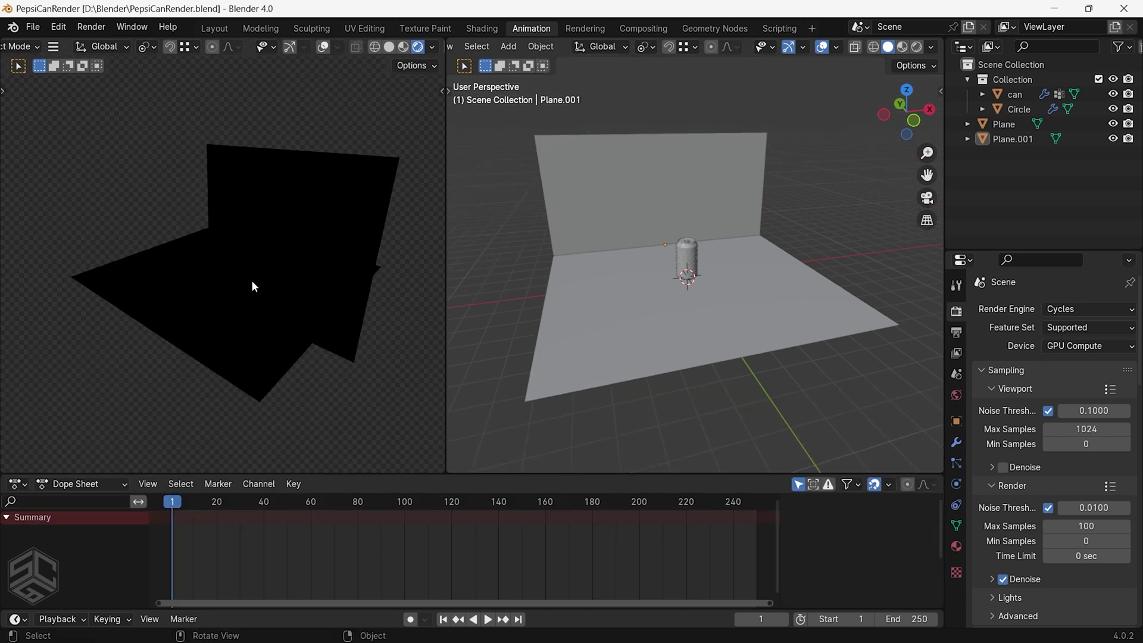
Add an area light and move it up along the Z axis to above the can
{"action": "scroll", "coordinate": [678, 199], "scroll_direction": "up", "scroll_amount": 3}
{"action": "key", "text": "shift+a"}
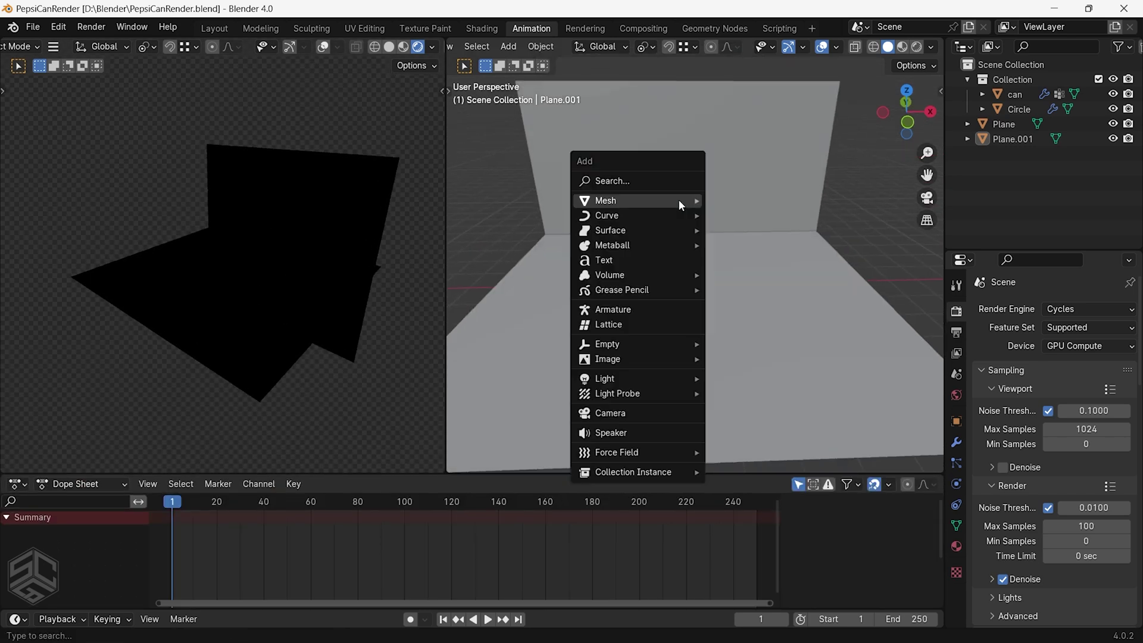
{"action": "mouse_move", "coordinate": [636, 379]}
{"action": "left_click", "coordinate": [737, 426]}
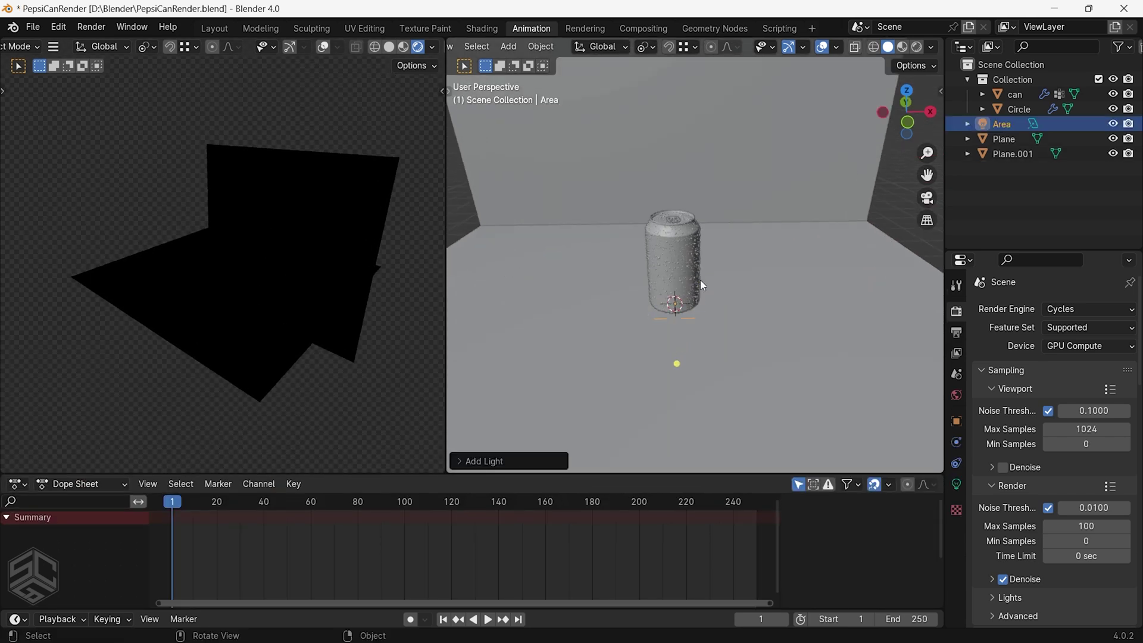
{"action": "key", "text": "g"}
{"action": "key", "text": "z"}
{"action": "left_click", "coordinate": [712, 135]}
Scale up the area light and set its power to 40 W, checking the can in the rendered view
{"action": "middle_click_drag", "start_coordinate": [712, 134], "coordinate": [694, 222]}
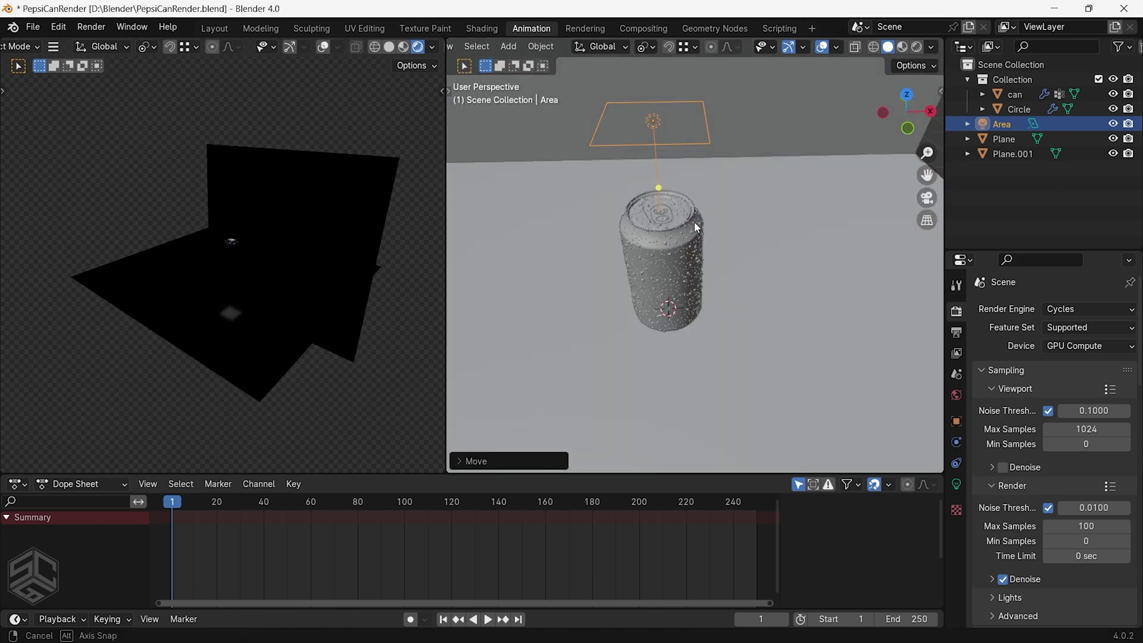
{"action": "key", "text": "s"}
{"action": "left_click", "coordinate": [895, 289]}
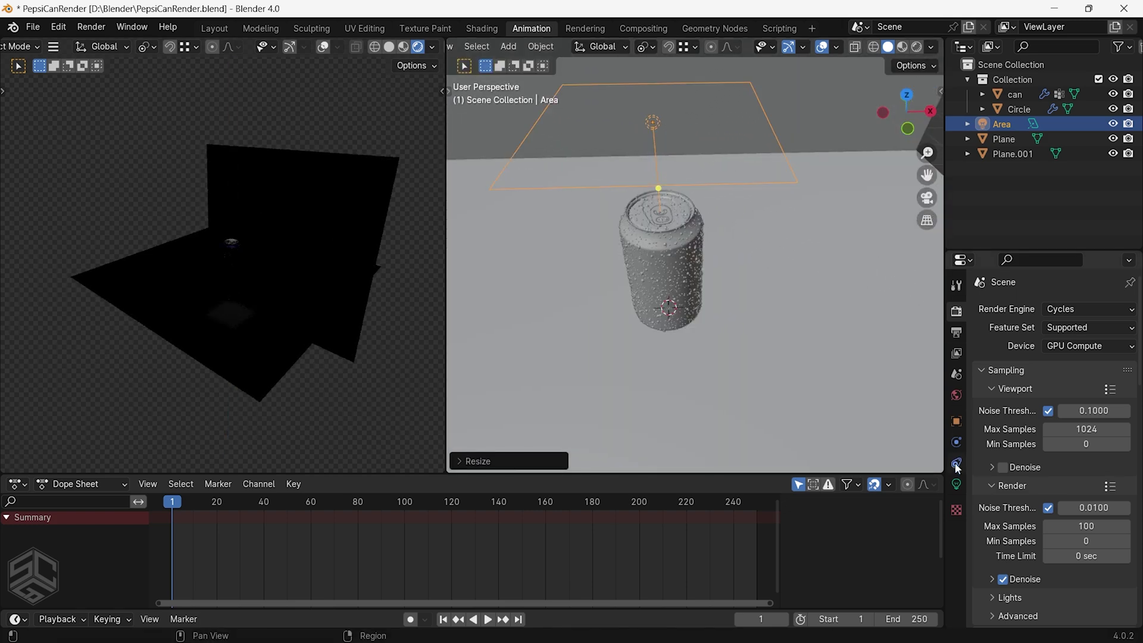
{"action": "left_click", "coordinate": [956, 484]}
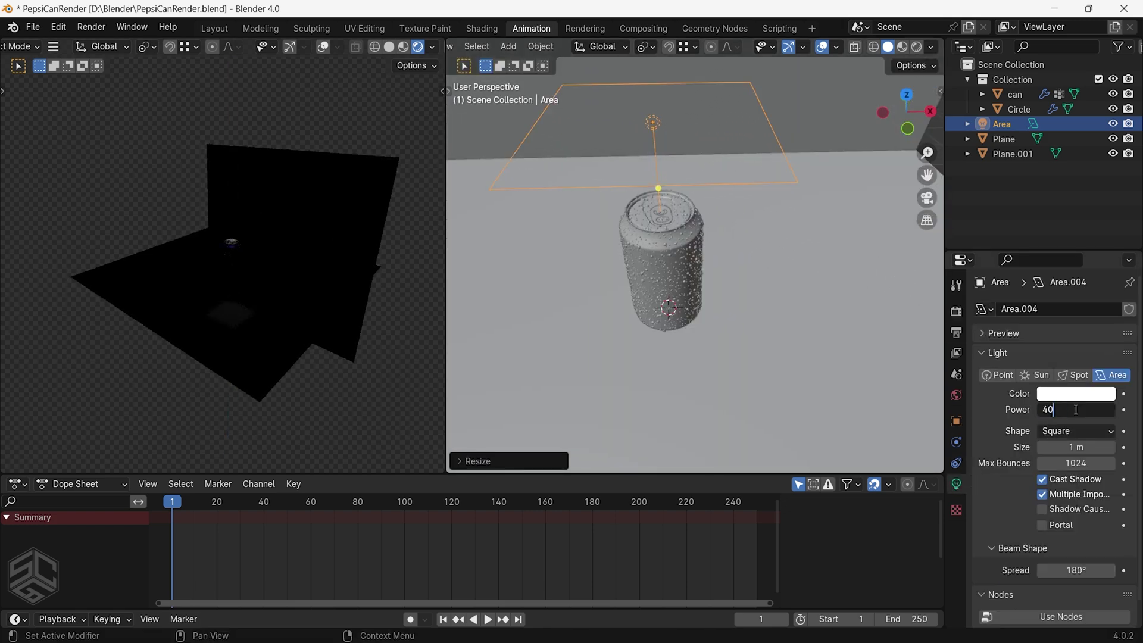
{"action": "scroll", "coordinate": [279, 250], "scroll_direction": "up", "scroll_amount": 10}
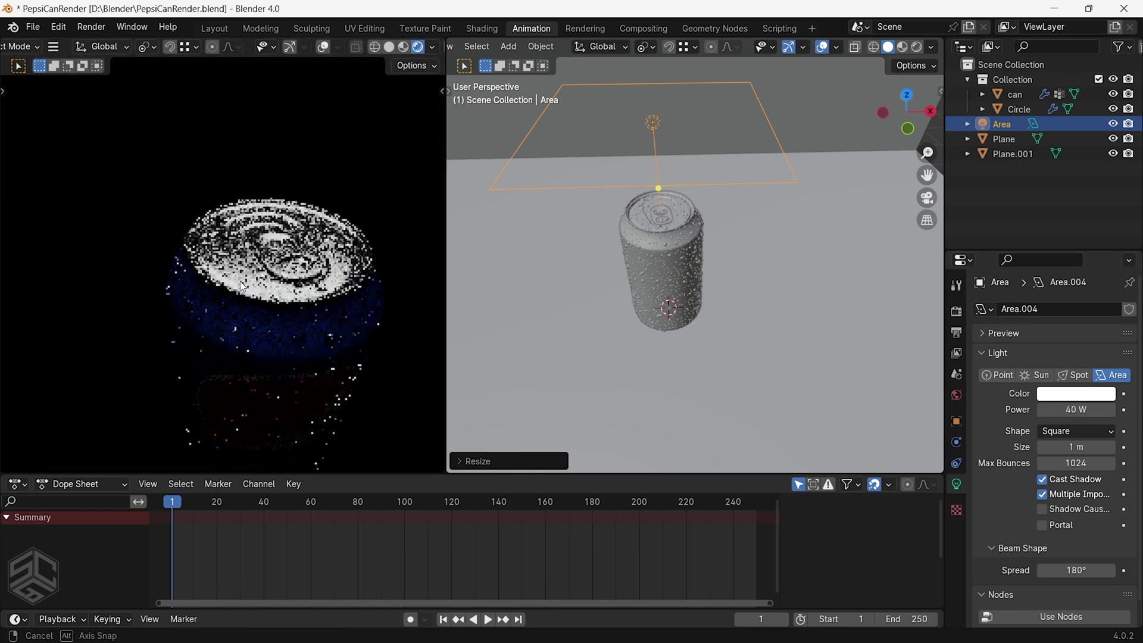
{"action": "scroll", "coordinate": [288, 296], "scroll_direction": "down", "scroll_amount": 12}
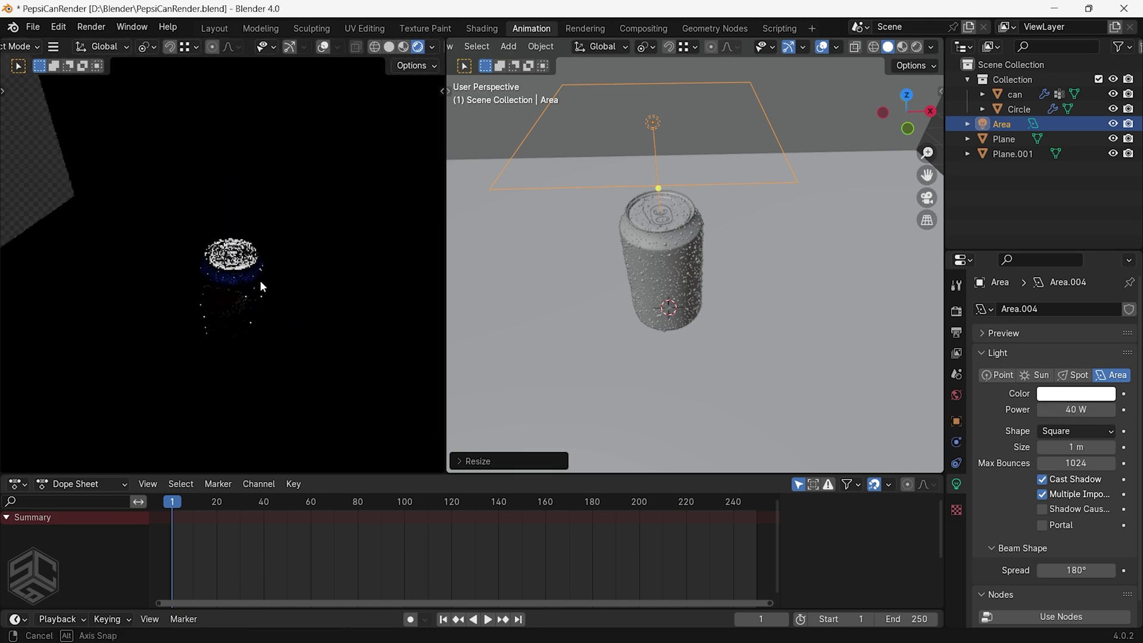
{"action": "scroll", "coordinate": [284, 266], "scroll_direction": "up", "scroll_amount": 3}
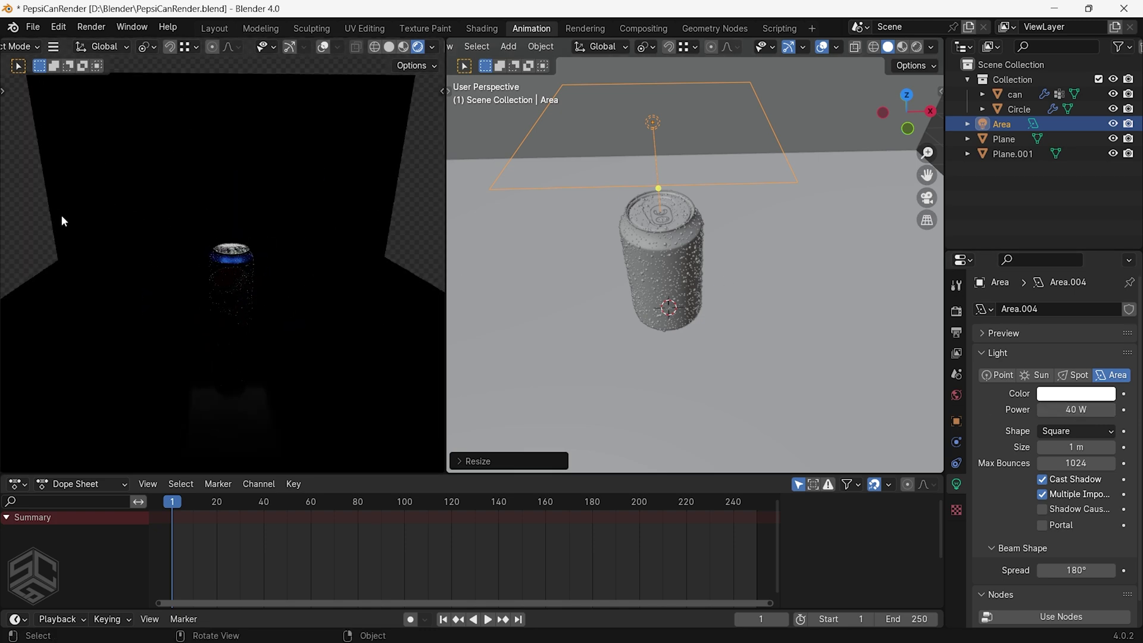
{"action": "scroll", "coordinate": [690, 254], "scroll_direction": "down", "scroll_amount": 4}
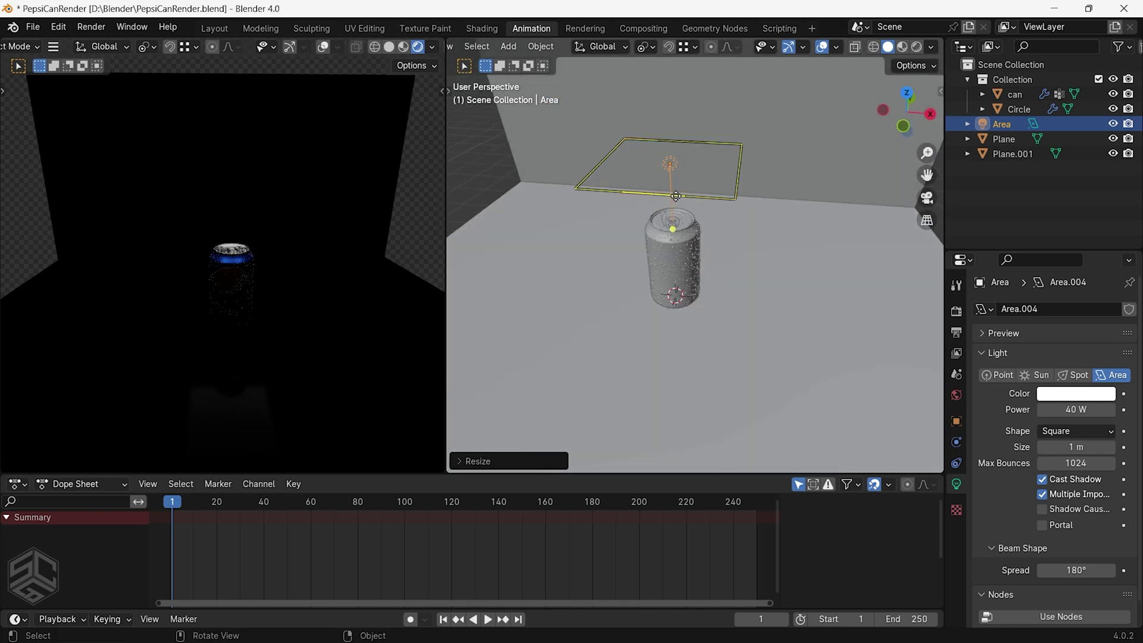
Add another mesh plane at the can's base and rotate it 90 degrees about the Y axis
{"action": "key", "text": "shift+a"}
{"action": "mouse_move", "coordinate": [618, 71]}
{"action": "left_click", "coordinate": [754, 71]}
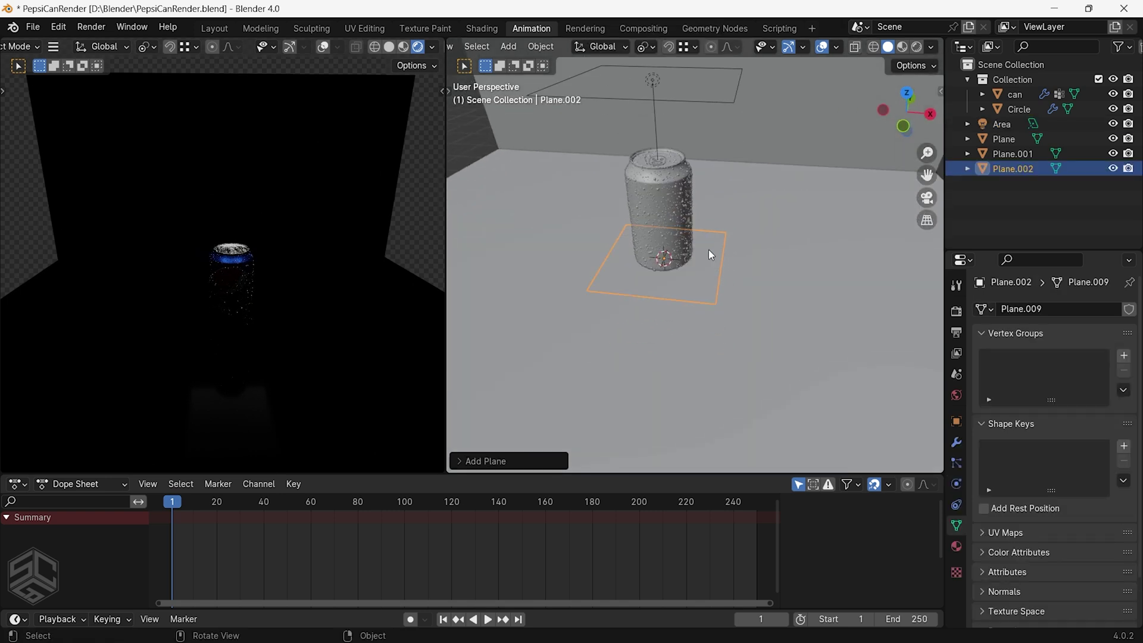
{"action": "type", "text": "ry90"}
{"action": "key", "text": "Return"}
Move the new upright plane about 1.76 m along X beside the can and raise it along Z
{"action": "key", "text": "g"}
{"action": "key", "text": "y"}
{"action": "key", "text": "x"}
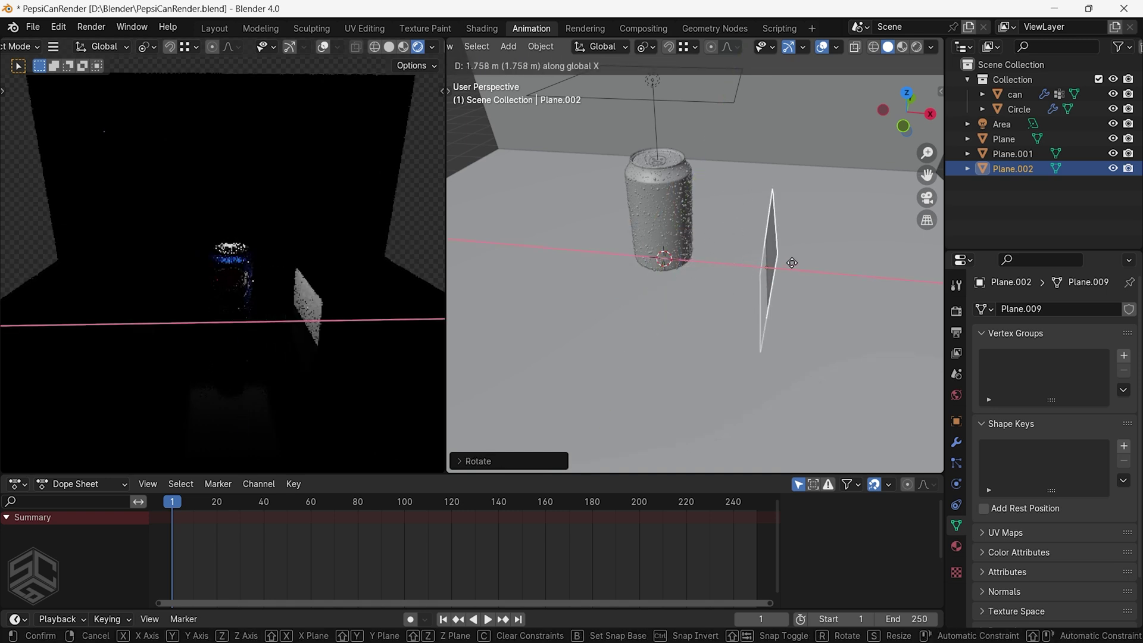
{"action": "key", "text": "Return"}
{"action": "key", "text": "g"}
{"action": "key", "text": "z"}
{"action": "left_click", "coordinate": [791, 227]}
In Edit Mode, widen the side plane's mesh along the Y axis, and return to Object Mode
{"action": "key", "text": "Tab"}
{"action": "mouse_move", "coordinate": [791, 227]}
{"action": "middle_mouse_down"}
{"action": "mouse_move", "coordinate": [733, 260]}
{"action": "mouse_move", "coordinate": [778, 230]}
{"action": "middle_mouse_up"}
{"action": "scroll", "coordinate": [733, 260], "scroll_direction": "down", "scroll_amount": 1}
{"action": "key", "text": "s"}
{"action": "key", "text": "y"}
{"action": "left_click", "coordinate": [762, 266]}
{"action": "scroll", "coordinate": [792, 226], "scroll_direction": "up", "scroll_amount": 1}
{"action": "key", "text": "Tab"}
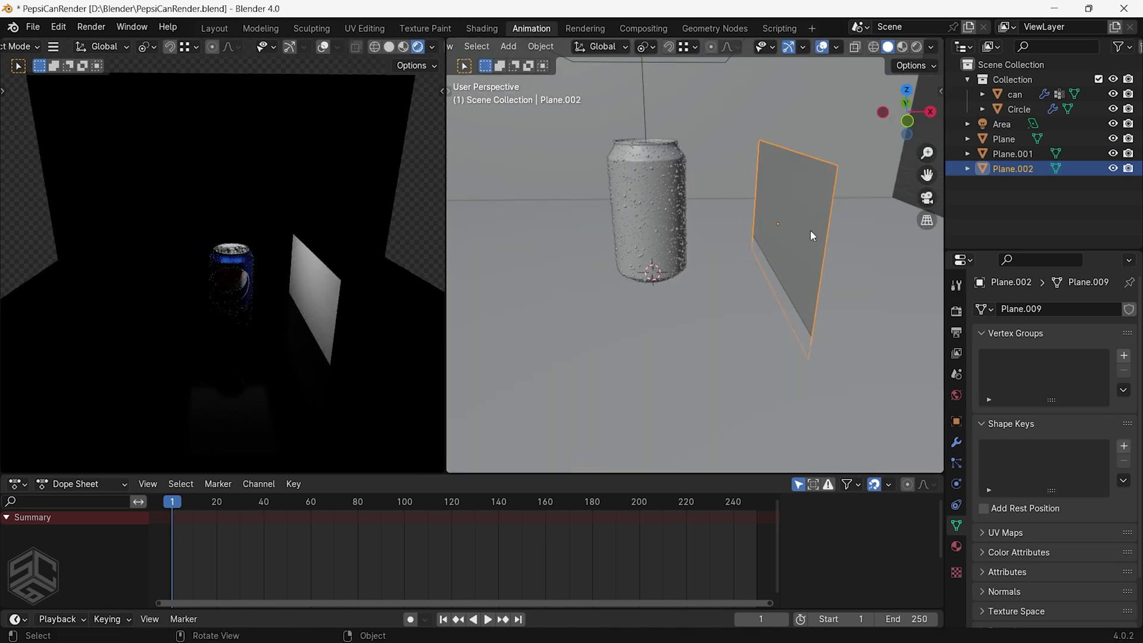
Restore the Shader Editor in an enlarged lower area and create a new material for the side plane
{"action": "left_click", "coordinate": [102, 484]}
{"action": "left_click", "coordinate": [54, 437]}
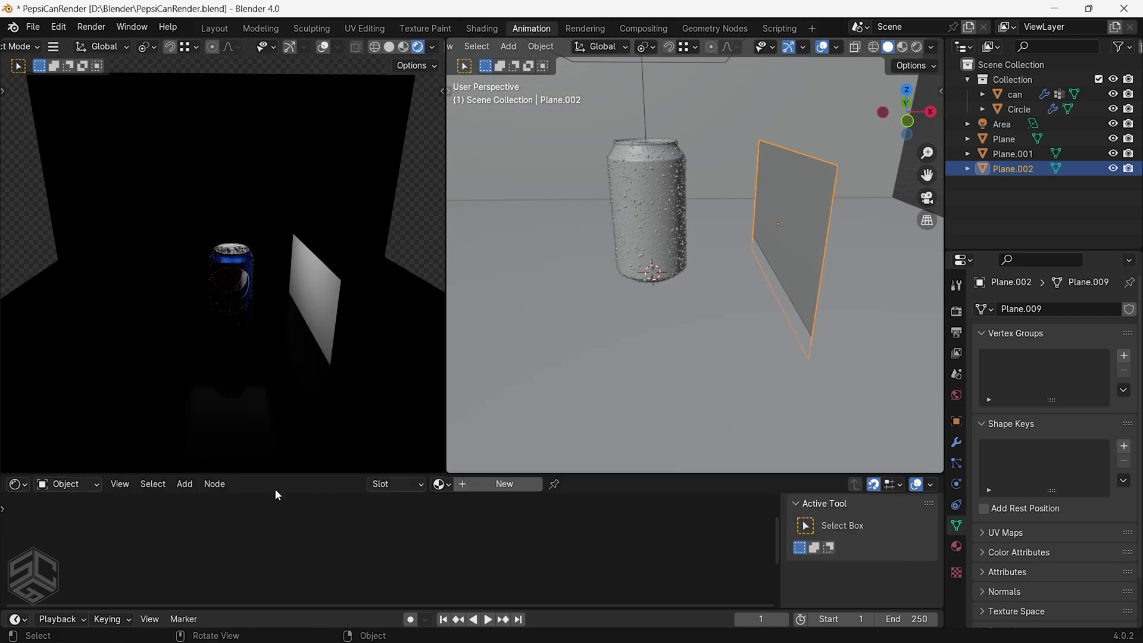
{"action": "left_click_drag", "start_coordinate": [310, 475], "coordinate": [360, 281]}
{"action": "left_click", "coordinate": [489, 292]}
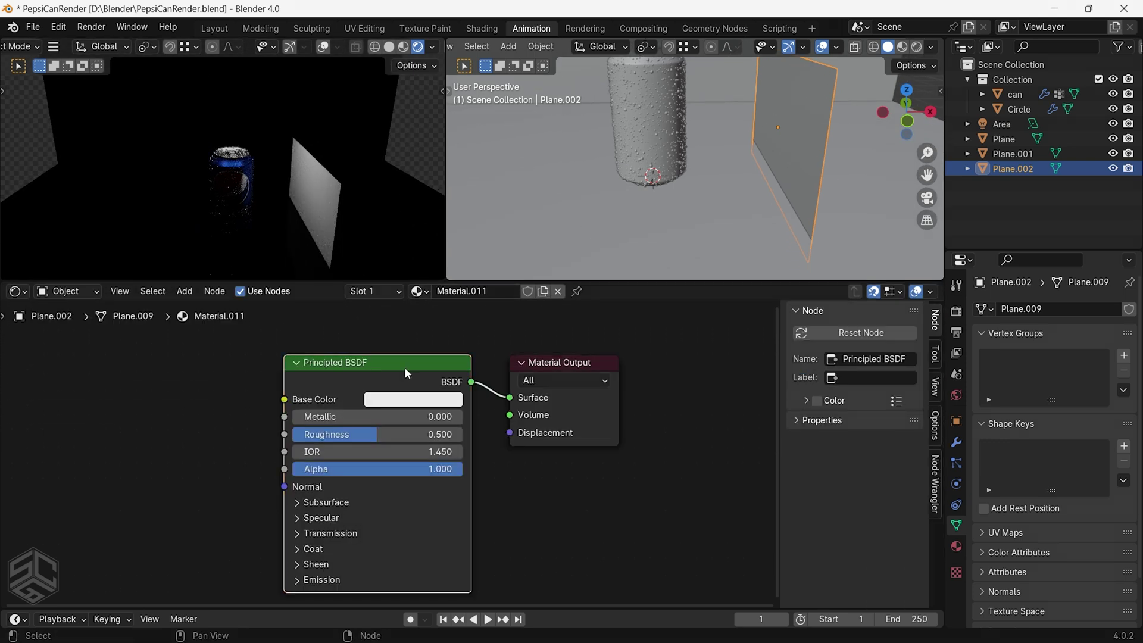
Replace the side plane's Principled BSDF with an Emission shader linked to the Material Output's Surface
{"action": "key", "text": "x"}
{"action": "left_click_drag", "start_coordinate": [510, 398], "coordinate": [348, 407]}
{"action": "key", "text": "Return"}
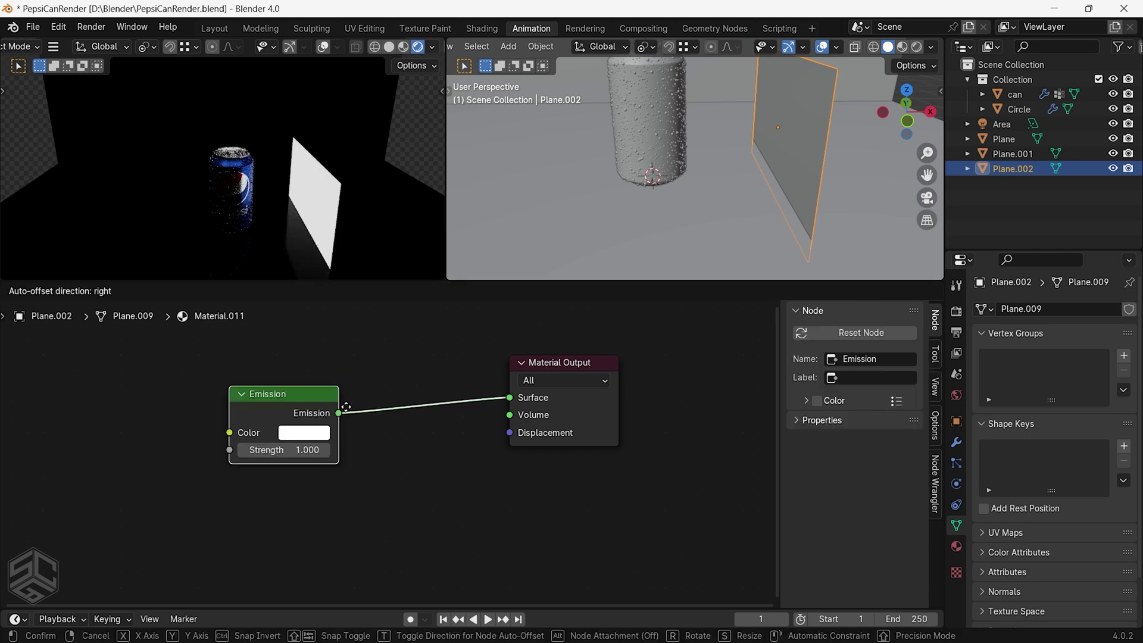
{"action": "middle_click_drag", "start_coordinate": [266, 201], "coordinate": [350, 184]}
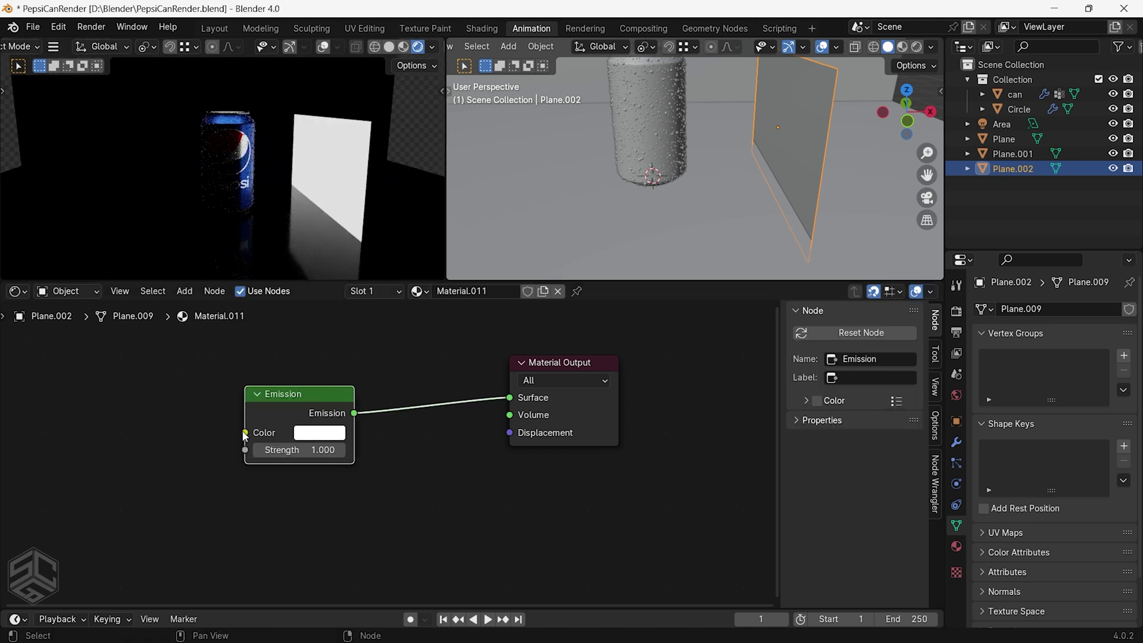
Add a Color Ramp feeding the Emission node's Color and move the Emission node clear of it
{"action": "left_click_drag", "start_coordinate": [246, 433], "coordinate": [138, 416]}
{"action": "type", "text": "color"}
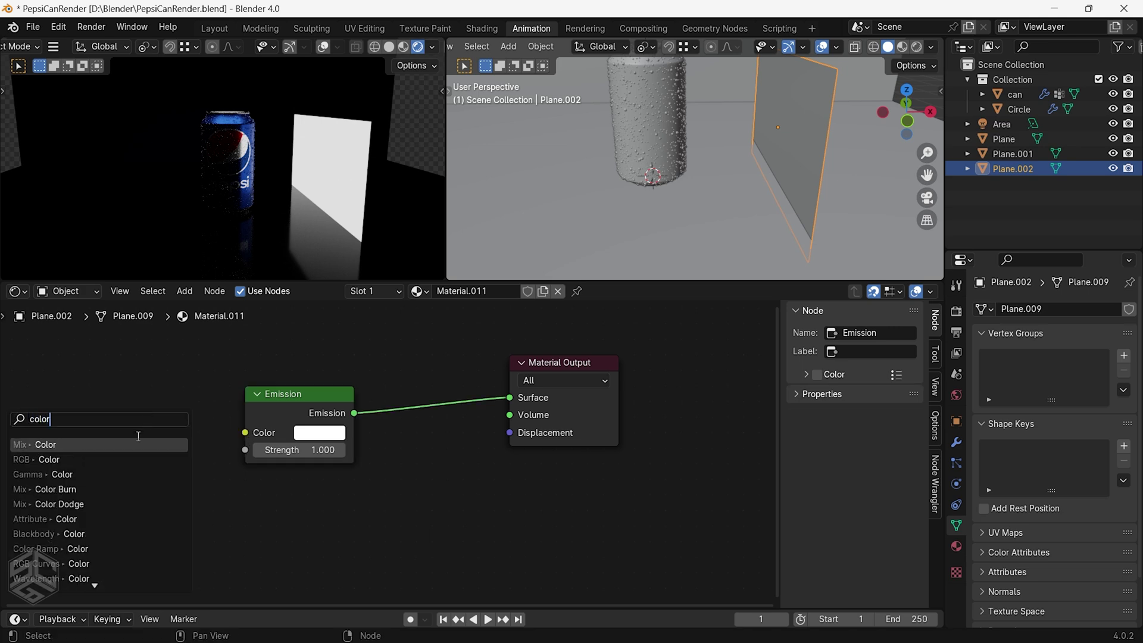
{"action": "left_click", "coordinate": [65, 548]}
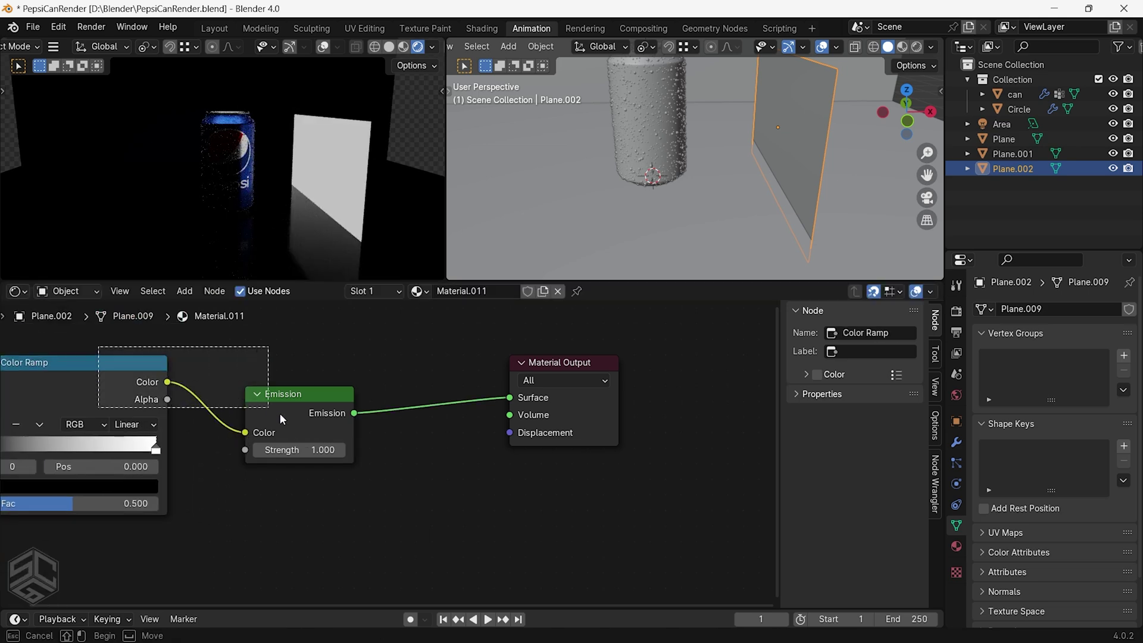
{"action": "left_click_drag", "start_coordinate": [293, 424], "coordinate": [298, 419]}
{"action": "key", "text": "g"}
{"action": "left_click", "coordinate": [392, 400]}
Add a Texture Coordinate, Mapping and Image Texture chain in front of the Color Ramp with Node Wrangler
{"action": "scroll", "coordinate": [273, 438], "scroll_direction": "down", "scroll_amount": 1}
{"action": "middle_click_drag", "start_coordinate": [286, 438], "coordinate": [503, 483]}
{"action": "key", "text": "ctrl+t"}
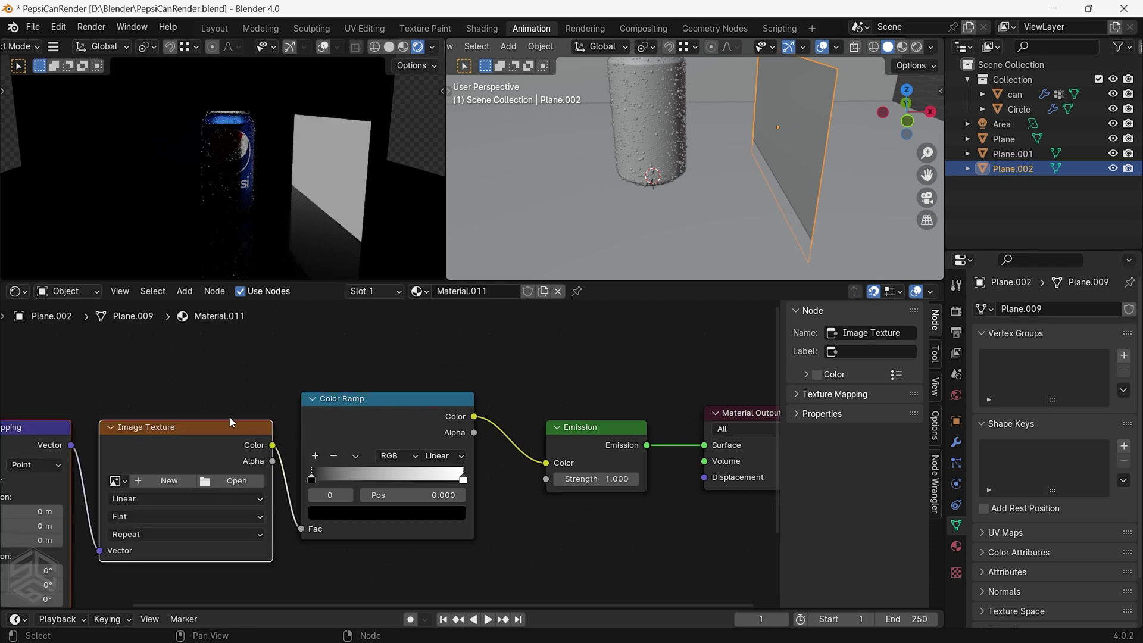
Link the Mapping node's Vector directly to the Color Ramp's Fac and delete the Image Texture node
{"action": "middle_click_drag", "start_coordinate": [229, 417], "coordinate": [378, 416]}
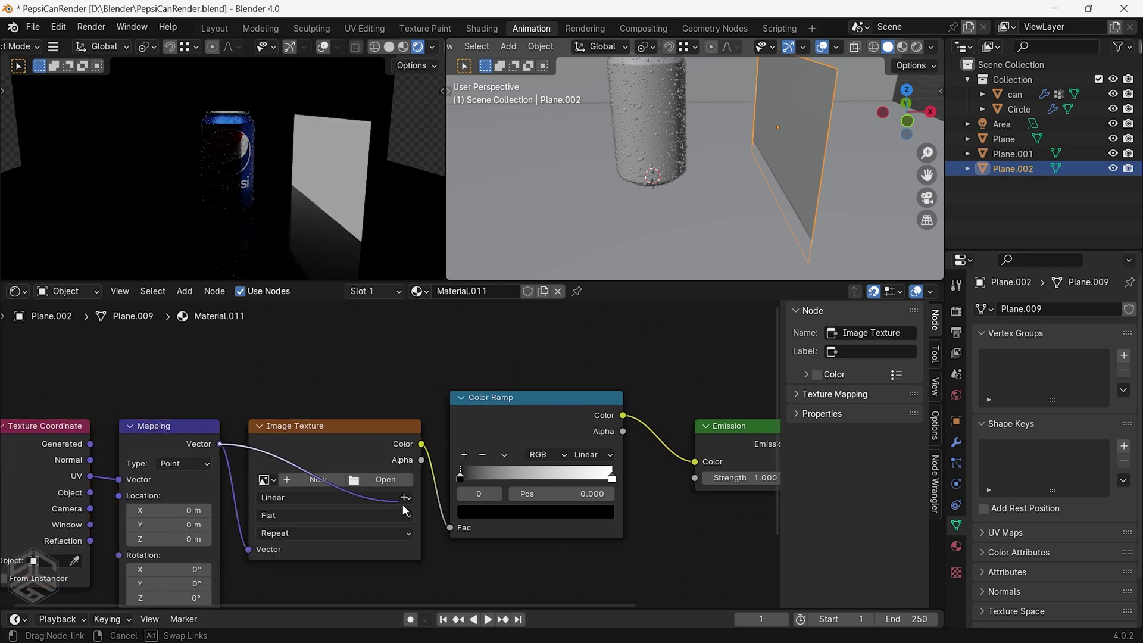
{"action": "left_click_drag", "start_coordinate": [403, 506], "coordinate": [452, 529]}
{"action": "left_click", "coordinate": [336, 439]}
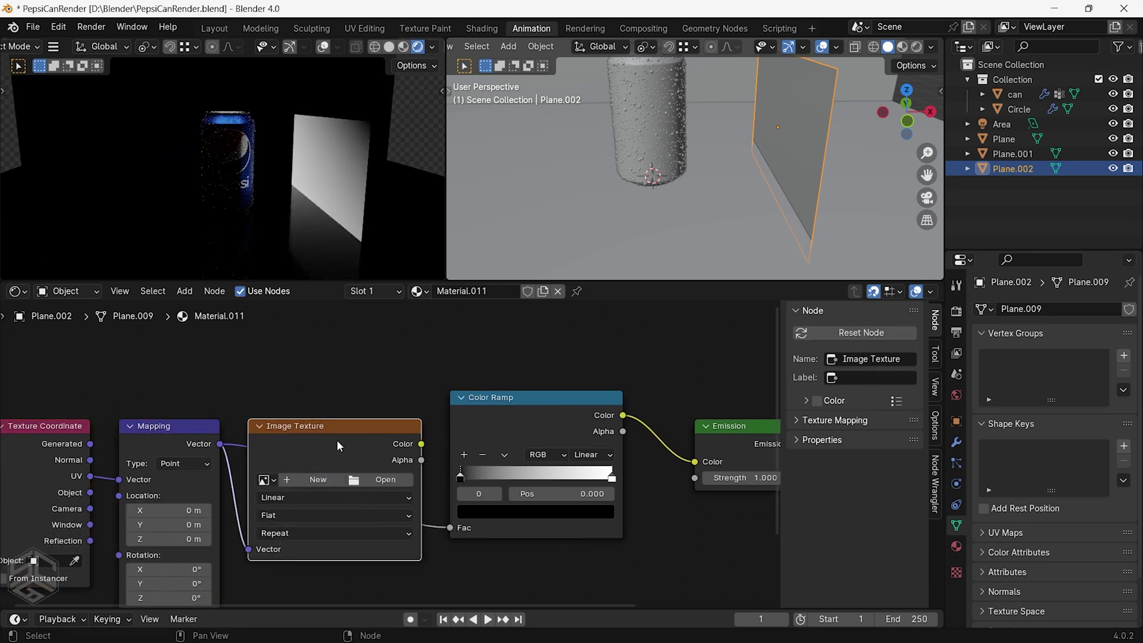
{"action": "key", "text": "x"}
Move the Color Ramp's black stop to about 0.276 and its white stop to about 0.524
{"action": "middle_click_drag", "start_coordinate": [297, 186], "coordinate": [236, 190]}
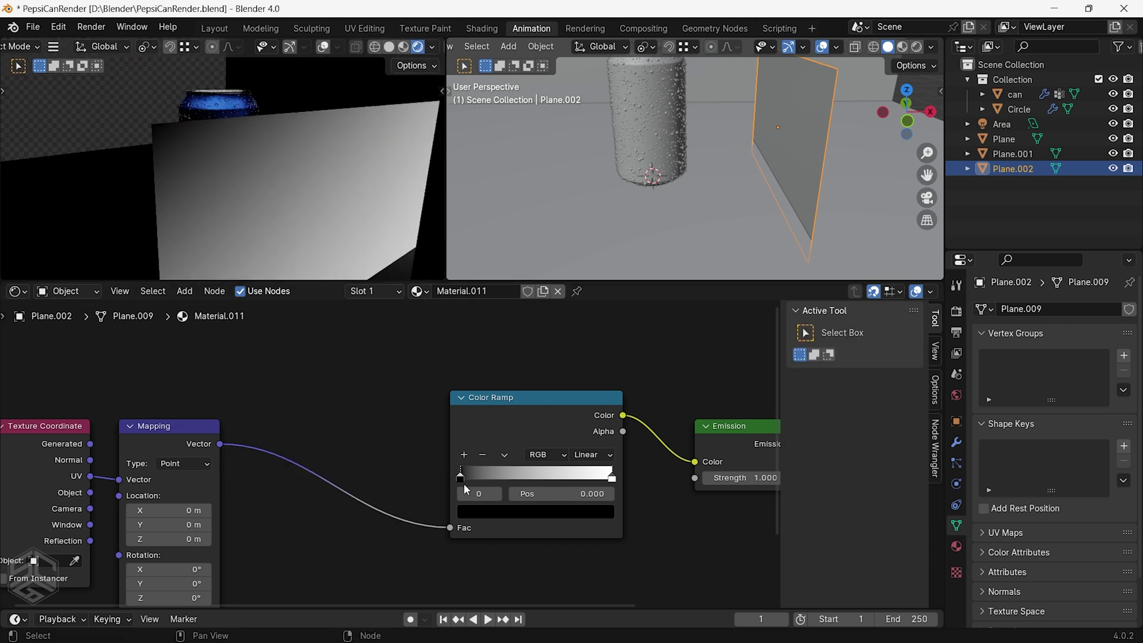
{"action": "left_click_drag", "start_coordinate": [462, 478], "coordinate": [506, 473]}
{"action": "left_click_drag", "start_coordinate": [608, 475], "coordinate": [533, 474]}
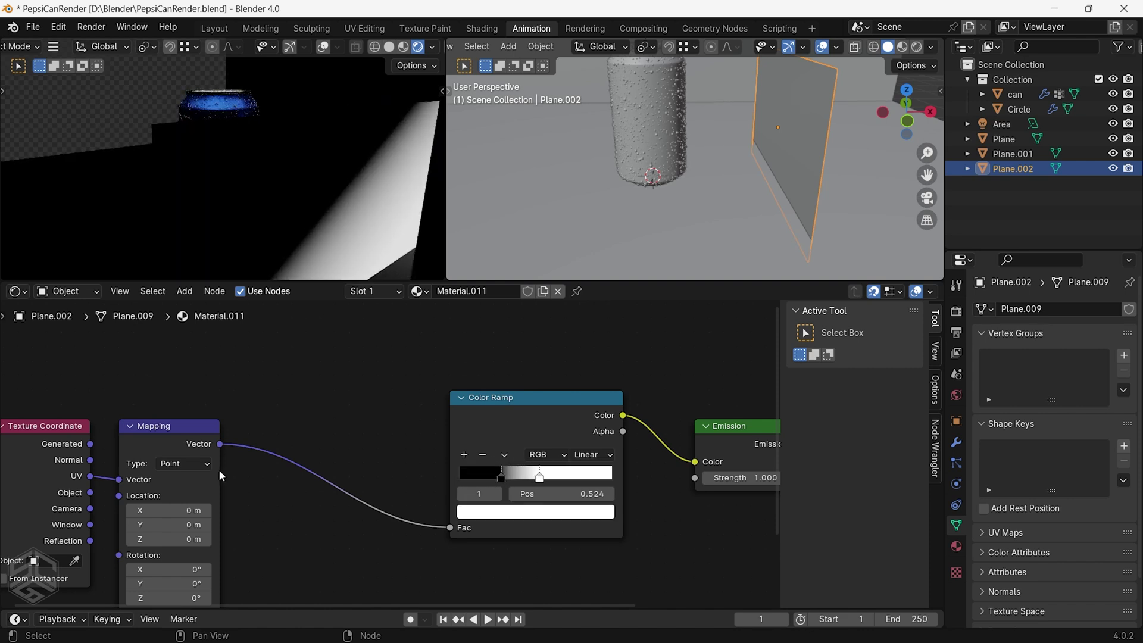
Set the Mapping node's Z rotation to about -48.5° and its Y location to about 0.68 m
{"action": "scroll", "coordinate": [220, 470], "scroll_direction": "down", "scroll_amount": 2}
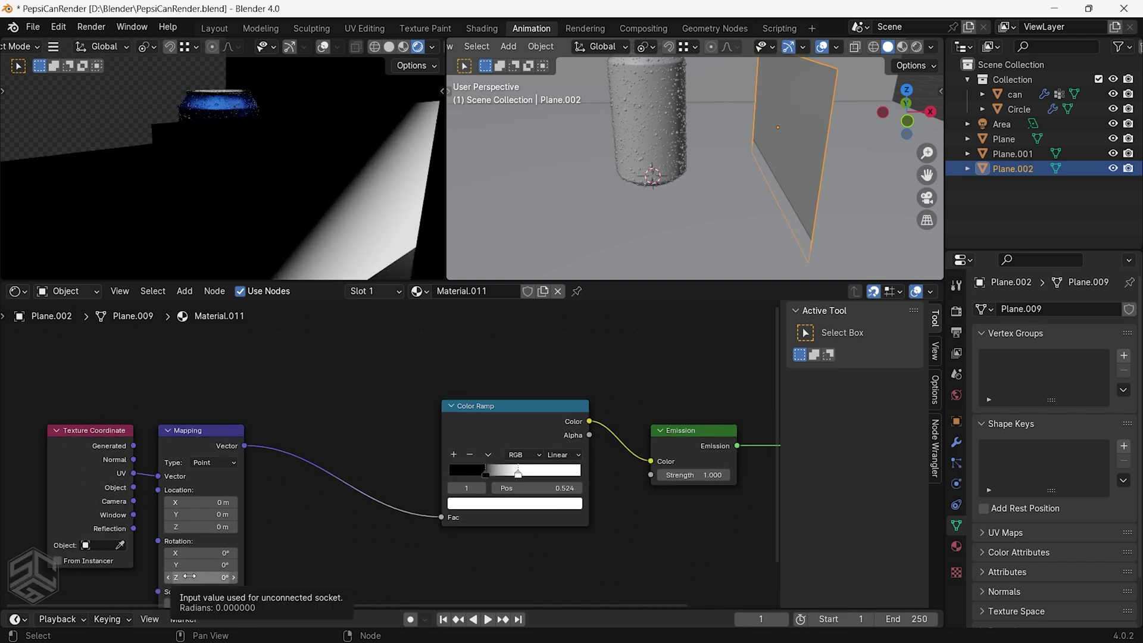
{"action": "left_click_drag", "start_coordinate": [202, 578], "coordinate": [173, 578]}
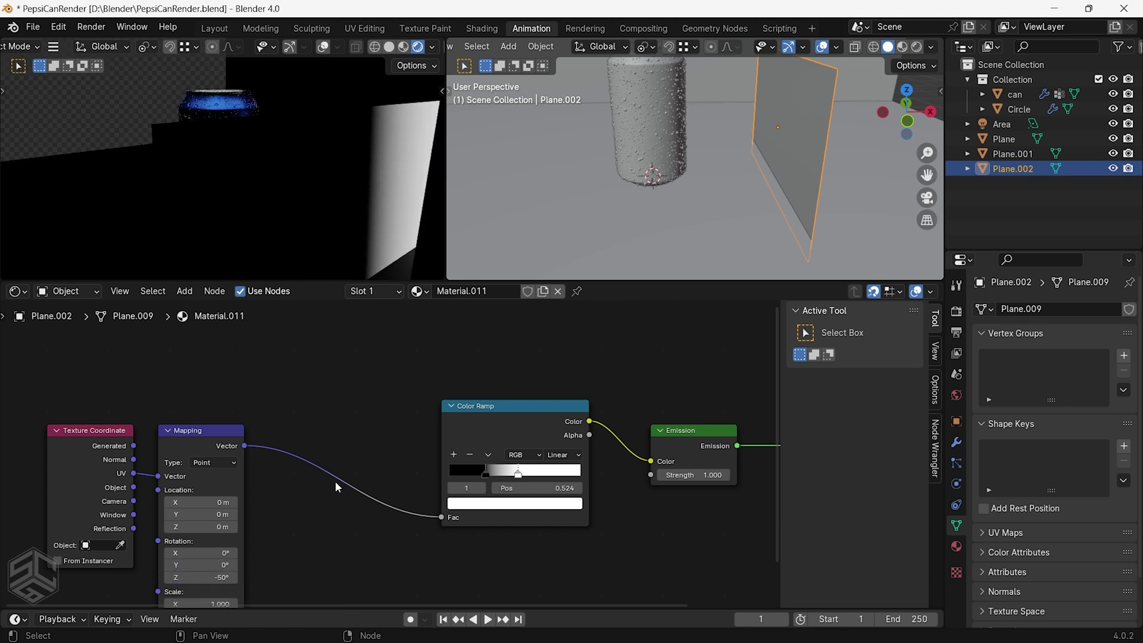
{"action": "left_click_drag", "start_coordinate": [211, 514], "coordinate": [235, 514]}
{"action": "left_click_drag", "start_coordinate": [234, 515], "coordinate": [229, 515]}
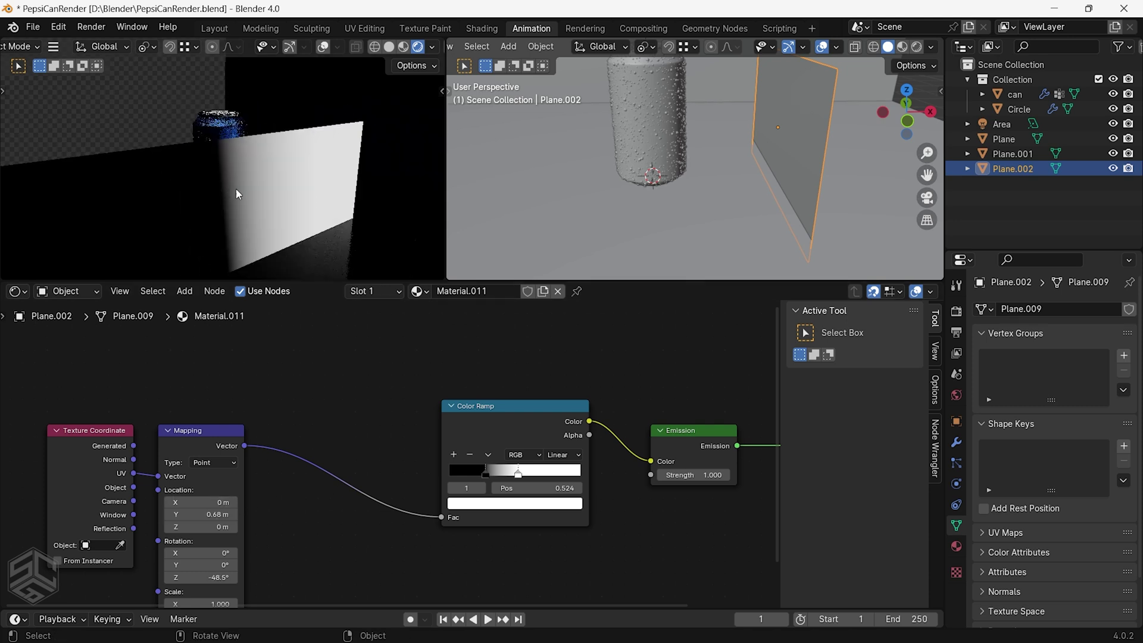
Undo the last Color Ramp stop change and set the Emission strength to 10
{"action": "middle_click_drag", "start_coordinate": [236, 188], "coordinate": [371, 198]}
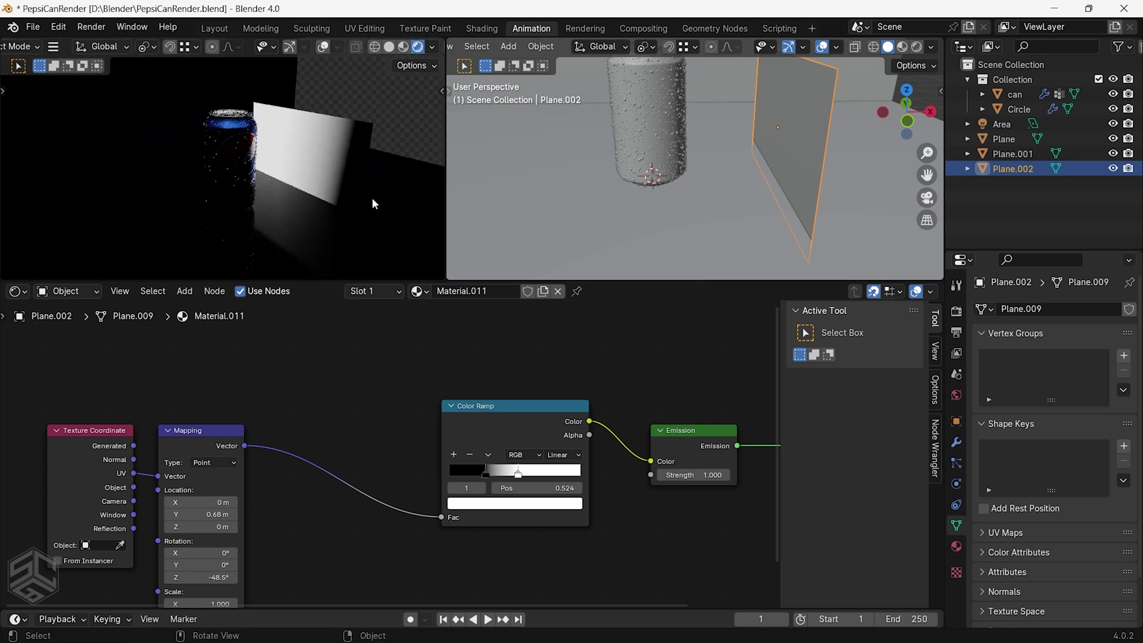
{"action": "middle_click_drag", "start_coordinate": [268, 209], "coordinate": [133, 217], "text": "shift"}
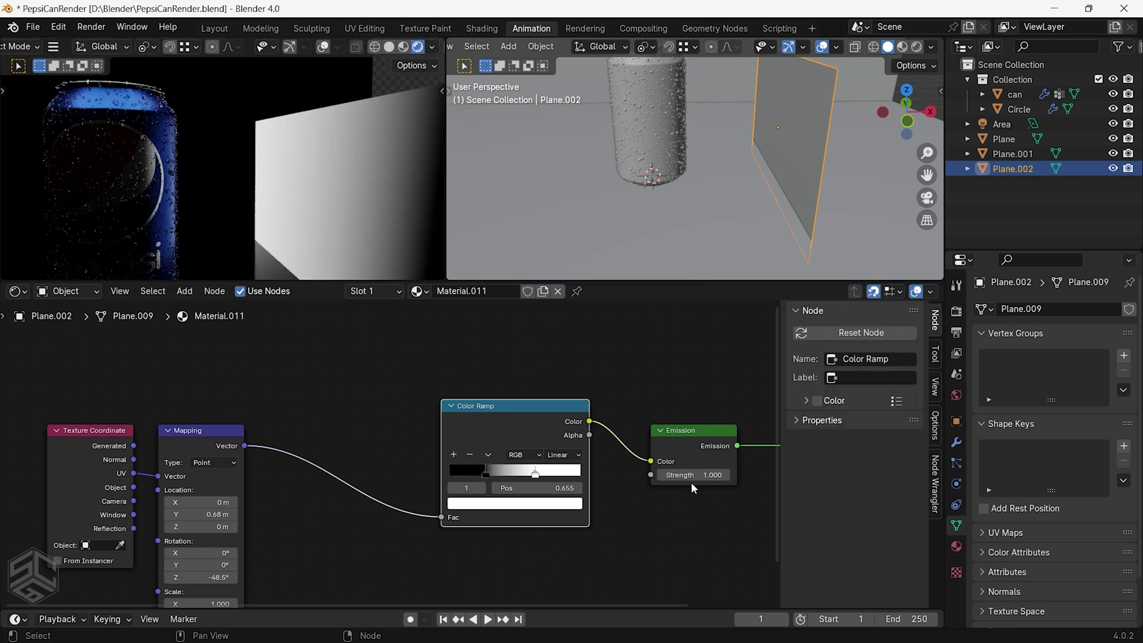
{"action": "key", "text": "ctrl+z"}
{"action": "left_click", "coordinate": [688, 476]}
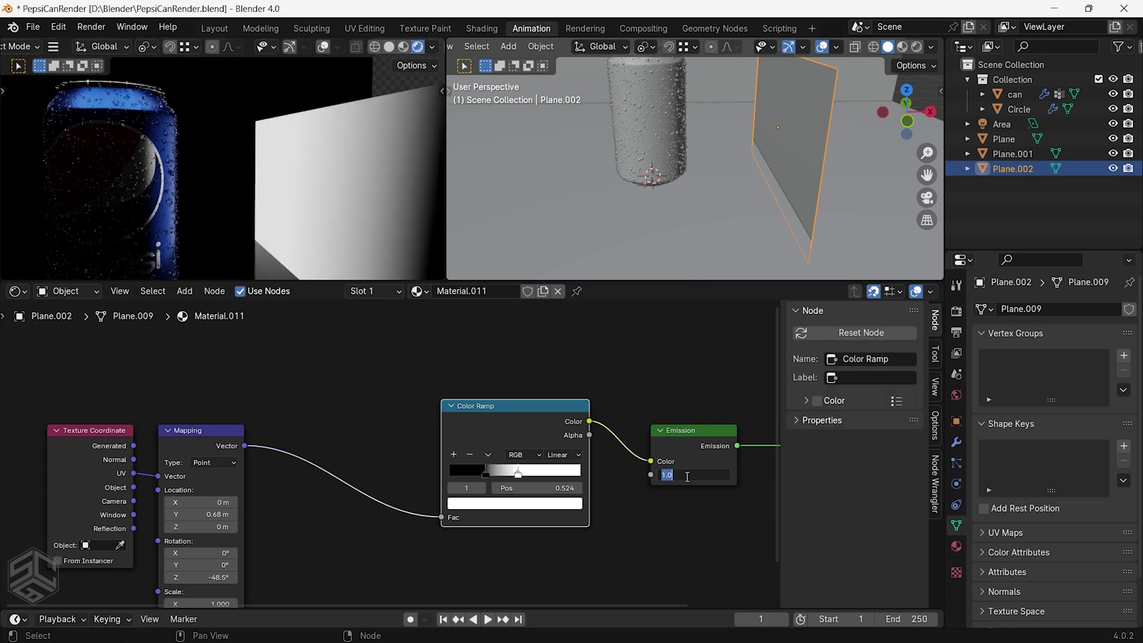
{"action": "type", "text": "10"}
{"action": "key", "text": "Return"}
{"action": "middle_click_drag", "start_coordinate": [214, 203], "coordinate": [384, 235]}
Add darkened grey stops between the Color Ramp's black and white stops and place the white stop at about 0.553
{"action": "left_click", "coordinate": [487, 474]}
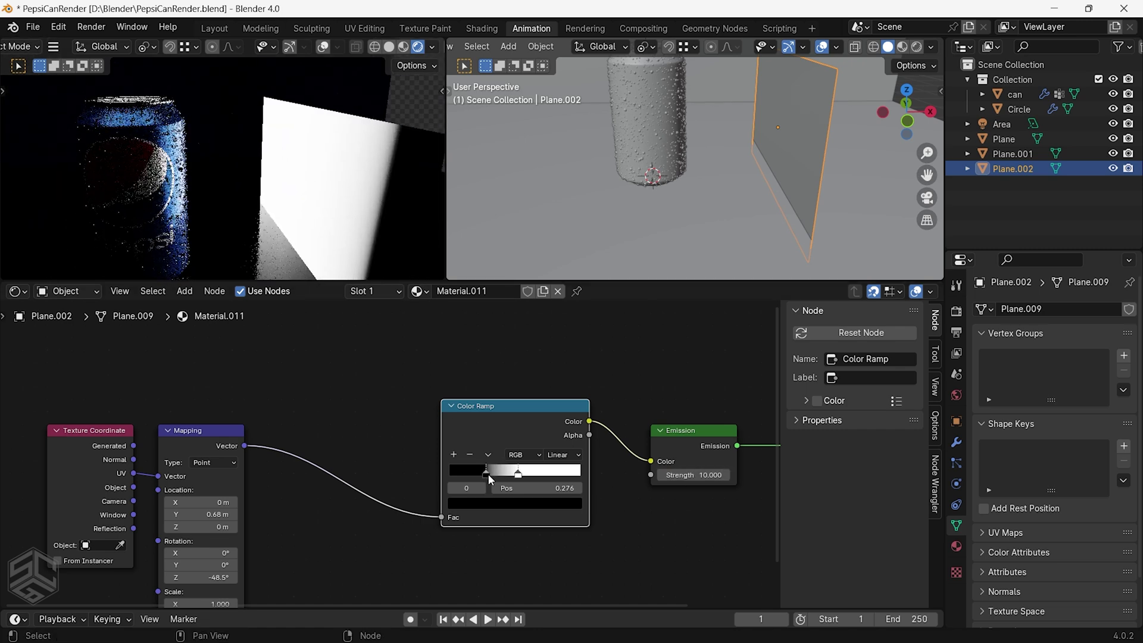
{"action": "left_click", "coordinate": [507, 475], "text": "ctrl"}
{"action": "mouse_move", "coordinate": [520, 475]}
{"action": "left_mouse_down"}
{"action": "mouse_move", "coordinate": [533, 475]}
{"action": "mouse_move", "coordinate": [519, 475]}
{"action": "left_mouse_up"}
{"action": "left_click", "coordinate": [521, 503]}
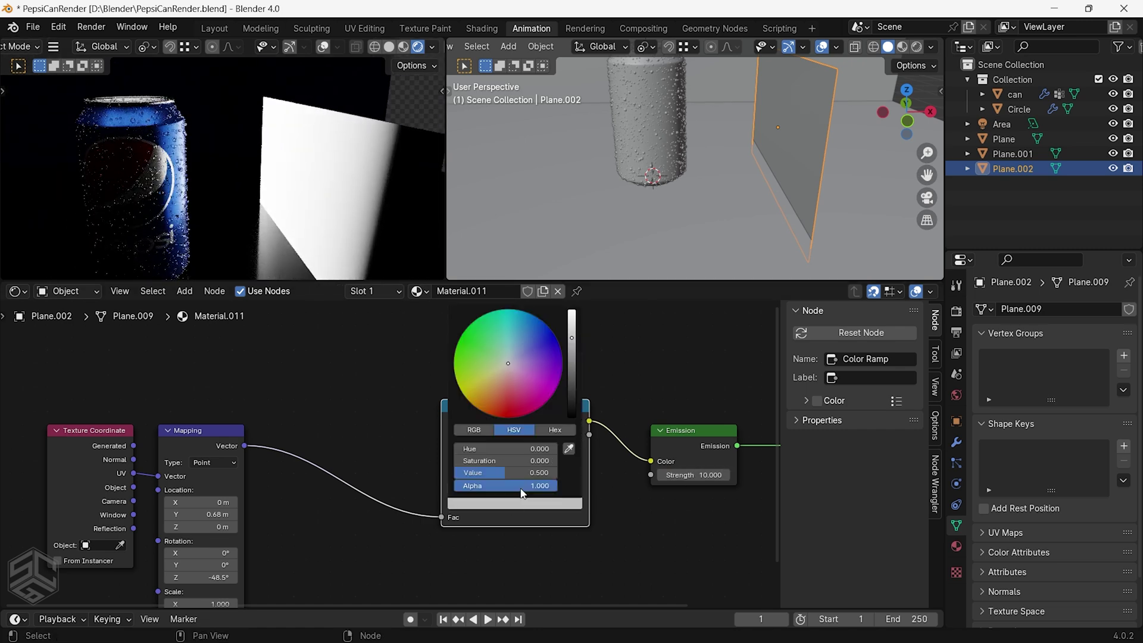
{"action": "mouse_move", "coordinate": [571, 338]}
{"action": "left_mouse_down"}
{"action": "mouse_move", "coordinate": [571, 357]}
{"action": "mouse_move", "coordinate": [572, 342]}
{"action": "left_mouse_up"}
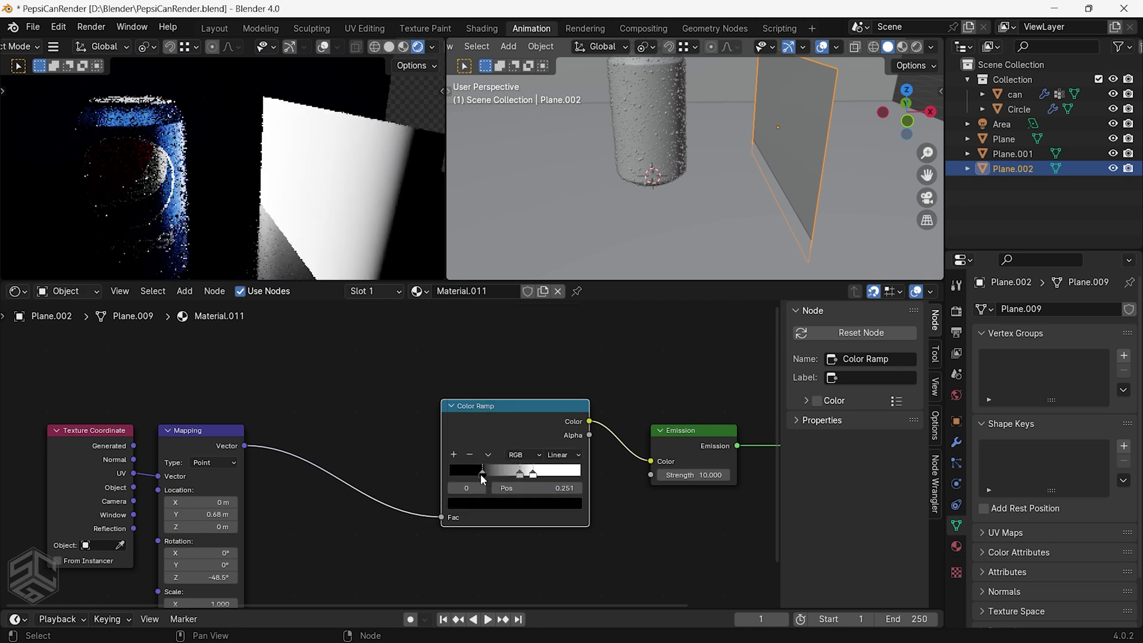
{"action": "left_click", "coordinate": [515, 503]}
{"action": "left_click_drag", "start_coordinate": [570, 374], "coordinate": [570, 386]}
{"action": "mouse_move", "coordinate": [509, 473]}
{"action": "left_mouse_down"}
{"action": "mouse_move", "coordinate": [498, 470]}
{"action": "mouse_move", "coordinate": [520, 475]}
{"action": "left_mouse_up"}
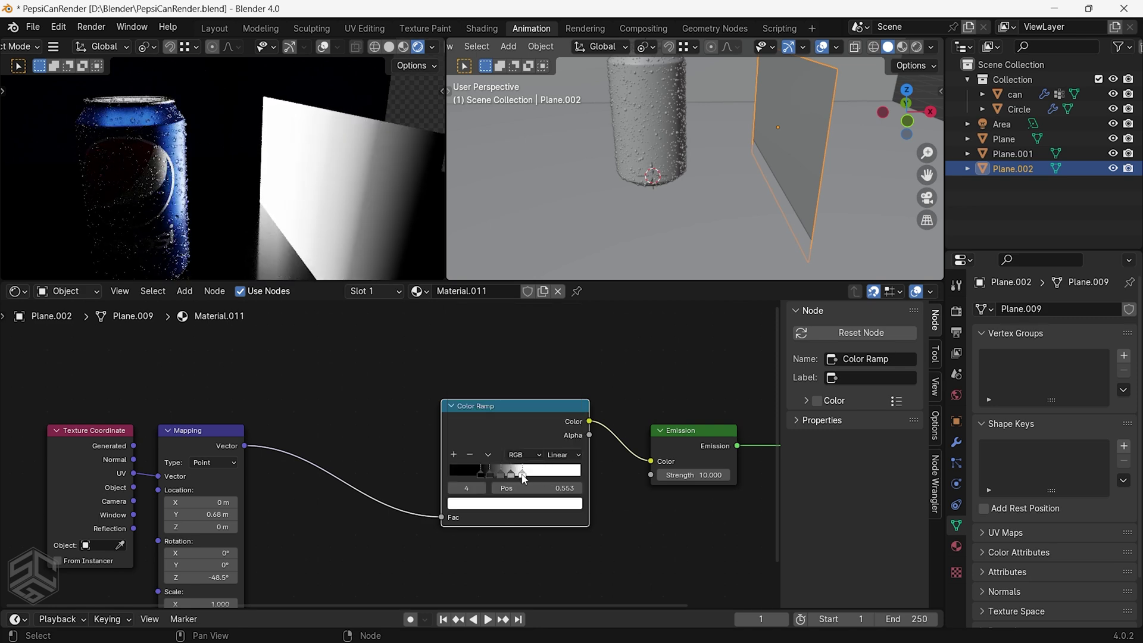
Darken the Color Ramp's intermediate grey stops further, including the one nearest the black stop at 0.305
{"action": "middle_click_drag", "start_coordinate": [333, 178], "coordinate": [197, 175]}
{"action": "left_click", "coordinate": [510, 474]}
{"action": "left_click", "coordinate": [514, 504]}
{"action": "left_click_drag", "start_coordinate": [570, 378], "coordinate": [570, 409]}
{"action": "left_click", "coordinate": [489, 473]}
{"action": "left_click", "coordinate": [514, 504]}
{"action": "middle_click_drag", "start_coordinate": [334, 222], "coordinate": [174, 168]}
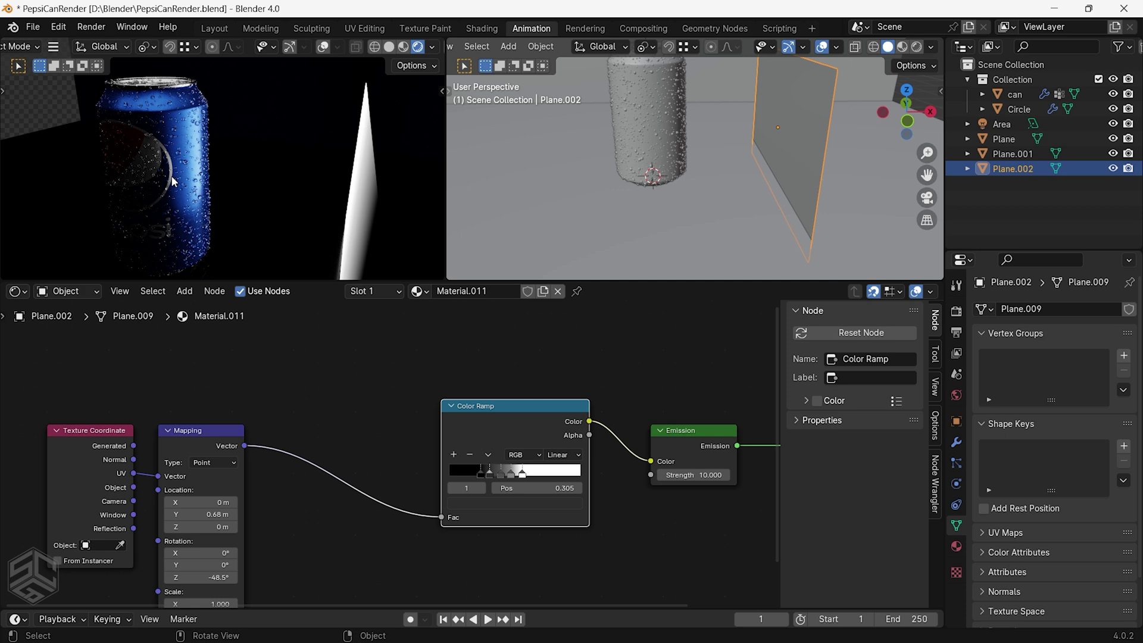
Duplicate the emissive side plane and move the copy along X to the opposite side of the can
{"action": "middle_click_drag", "start_coordinate": [173, 181], "coordinate": [299, 188]}
{"action": "scroll", "coordinate": [683, 146], "scroll_direction": "down", "scroll_amount": 4}
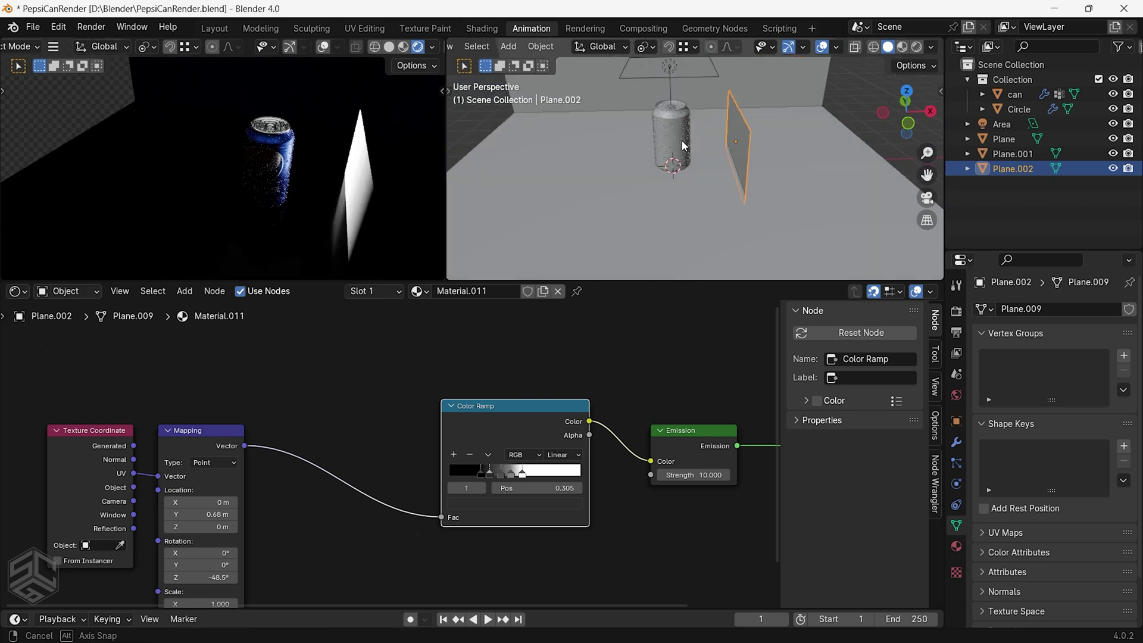
{"action": "key", "text": "shift+d"}
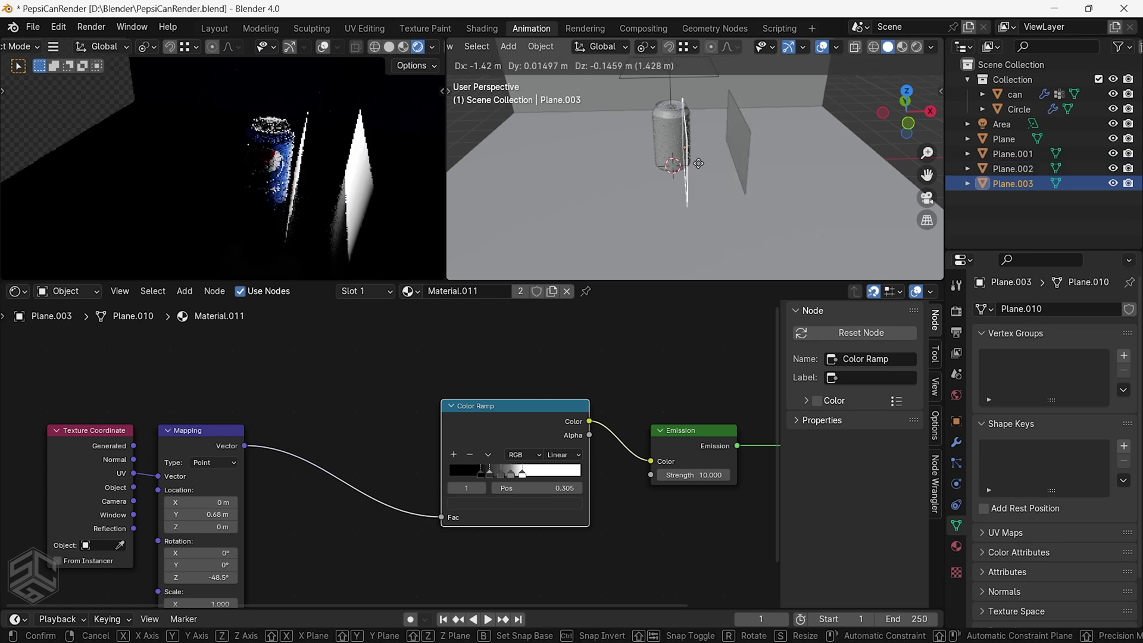
{"action": "key", "text": "x"}
{"action": "left_click", "coordinate": [625, 171]}
{"action": "scroll", "coordinate": [549, 173], "scroll_direction": "up", "scroll_amount": 2}
{"action": "middle_click_drag", "start_coordinate": [208, 185], "coordinate": [423, 153]}
Rotate the duplicated side plane about 18 degrees around Z and move it forward along Y
{"action": "key", "text": "r"}
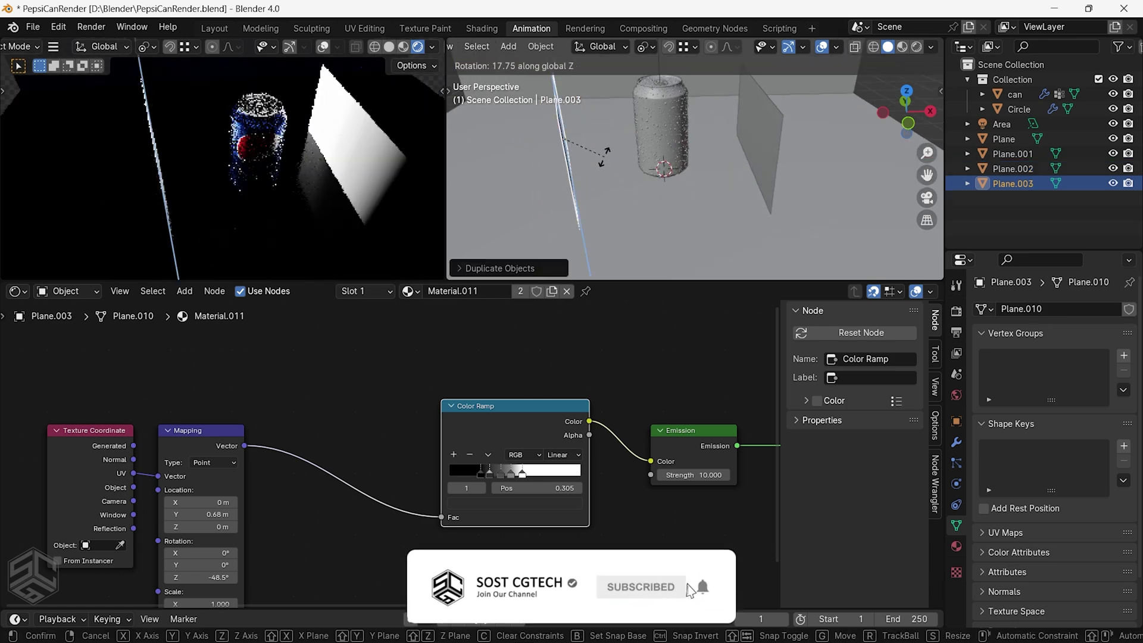
{"action": "left_click", "coordinate": [605, 158]}
{"action": "key", "text": "g"}
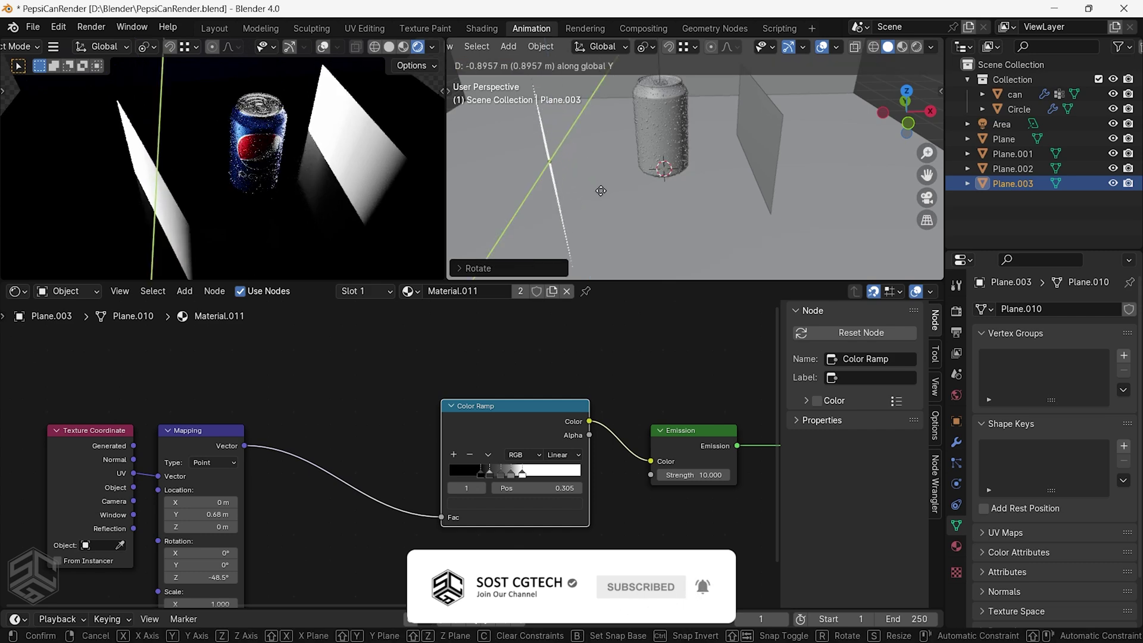
{"action": "left_click", "coordinate": [751, 176]}
Rotate the original side plane around Z to angle it toward the can and shift it along Y
{"action": "left_click", "coordinate": [751, 171]}
{"action": "key", "text": "r"}
{"action": "key", "text": "z"}
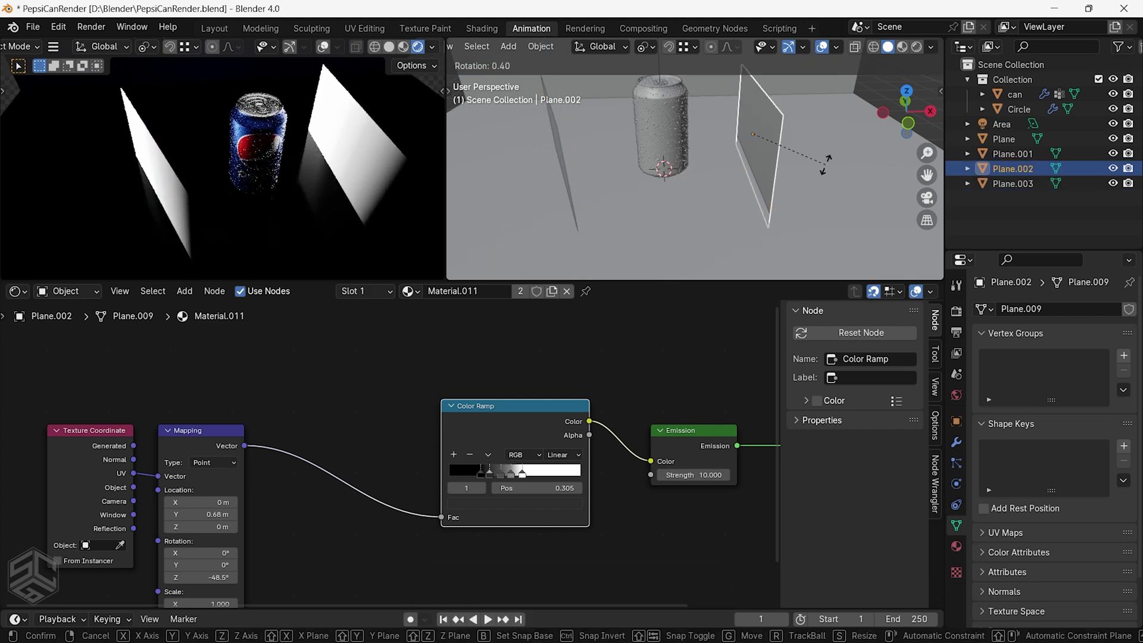
{"action": "left_click", "coordinate": [786, 176]}
{"action": "key", "text": "g"}
{"action": "key", "text": "y"}
{"action": "left_click", "coordinate": [760, 203]}
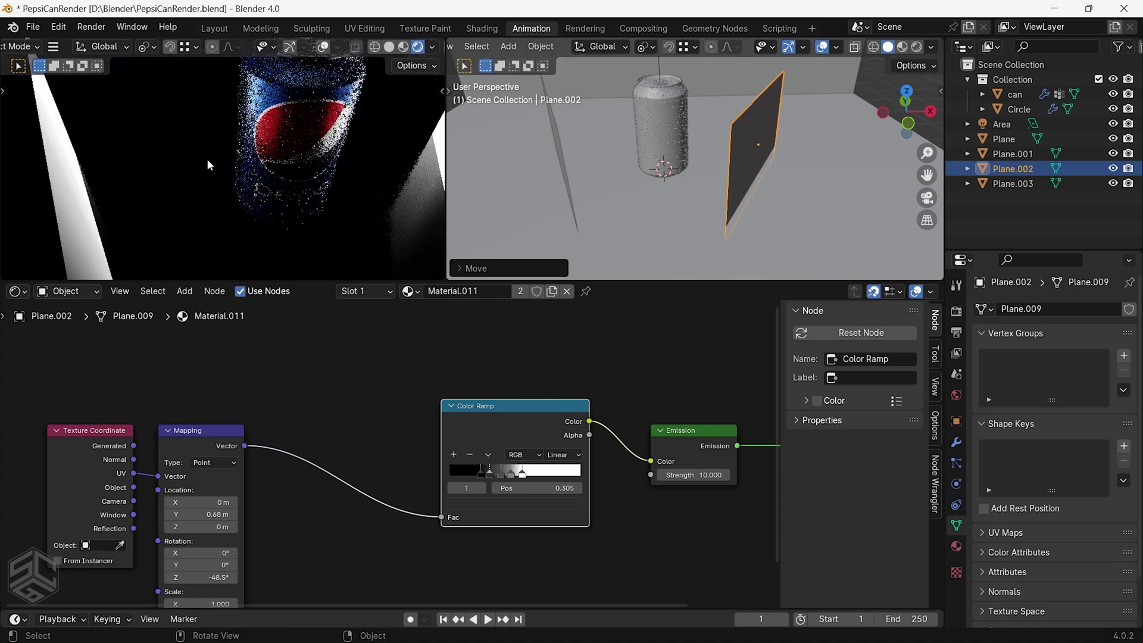
{"action": "middle_click_drag", "start_coordinate": [288, 211], "coordinate": [297, 143]}
{"action": "middle_click_drag", "start_coordinate": [355, 204], "coordinate": [149, 188], "text": "shift"}
{"action": "scroll", "coordinate": [250, 131], "scroll_direction": "up", "scroll_amount": 3}
Duplicate the overhead area light and move the copy along Y to the front of the can
{"action": "scroll", "coordinate": [232, 135], "scroll_direction": "down", "scroll_amount": 10}
{"action": "scroll", "coordinate": [658, 145], "scroll_direction": "down", "scroll_amount": 4}
{"action": "middle_click_drag", "start_coordinate": [658, 144], "coordinate": [609, 174]}
{"action": "left_click", "coordinate": [666, 111]}
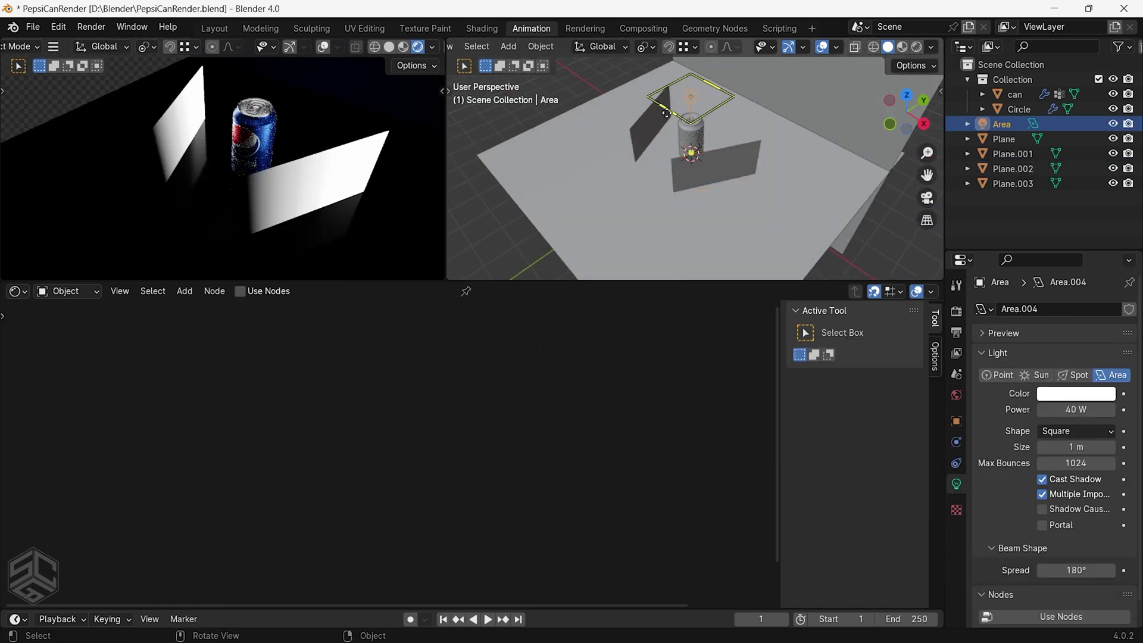
{"action": "middle_click_drag", "start_coordinate": [667, 111], "coordinate": [705, 169]}
{"action": "scroll", "coordinate": [705, 170], "scroll_direction": "down", "scroll_amount": 1}
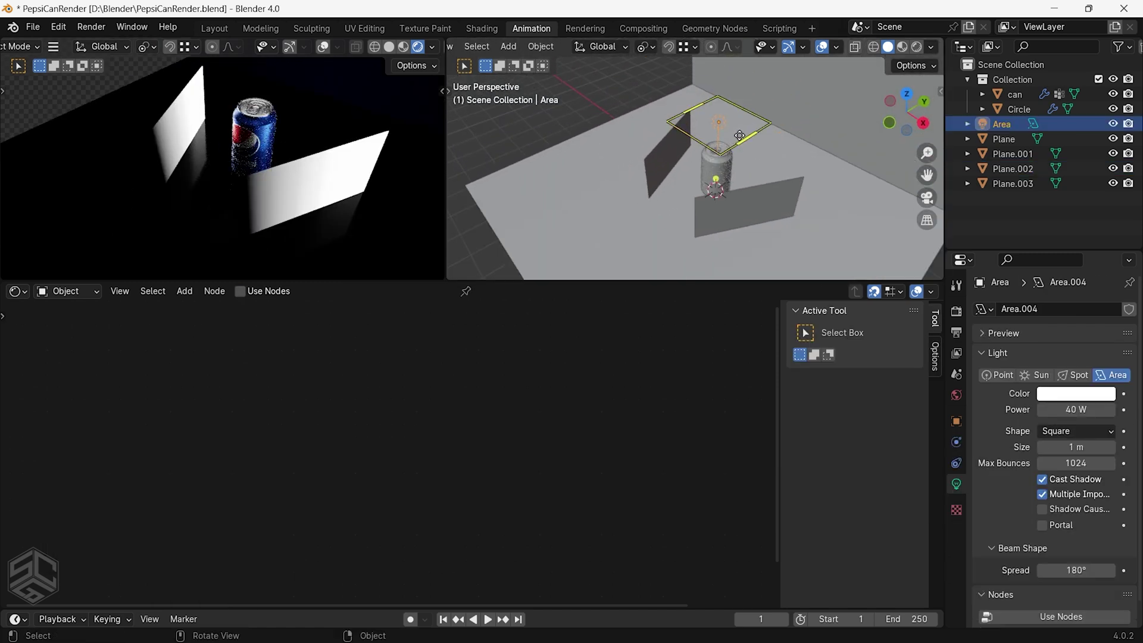
{"action": "key", "text": "shift+d"}
{"action": "key", "text": "y"}
{"action": "left_click", "coordinate": [686, 218]}
Rotate the duplicated area light around X so it faces the can from the front
{"action": "key", "text": "r"}
{"action": "key", "text": "x"}
{"action": "left_click", "coordinate": [679, 149]}
{"action": "middle_click_drag", "start_coordinate": [679, 150], "coordinate": [676, 122]}
{"action": "scroll", "coordinate": [676, 122], "scroll_direction": "up", "scroll_amount": 2}
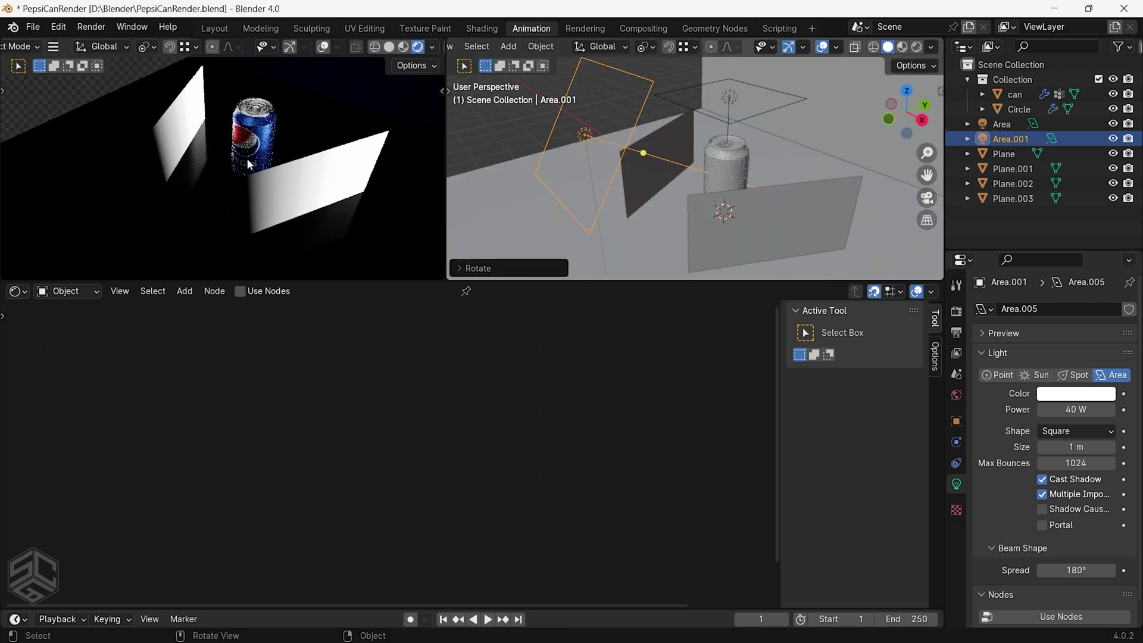
Set the front area light's power to 800 W
{"action": "scroll", "coordinate": [249, 156], "scroll_direction": "up", "scroll_amount": 4}
{"action": "middle_click_drag", "start_coordinate": [249, 156], "coordinate": [361, 168]}
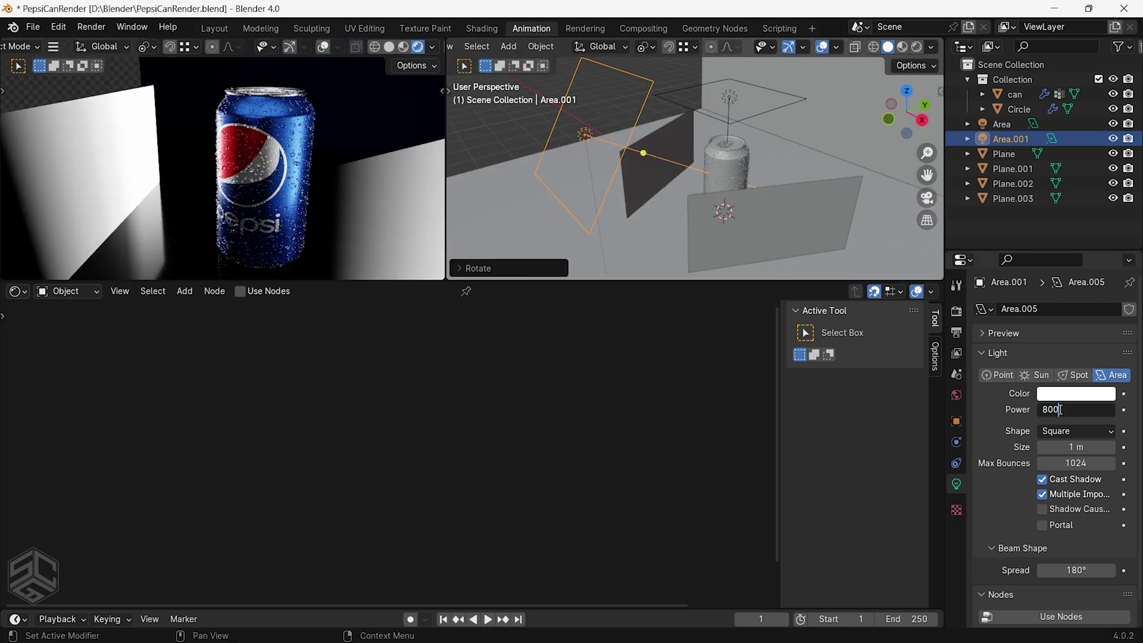
{"action": "key", "text": "Return"}
{"action": "scroll", "coordinate": [363, 174], "scroll_direction": "down", "scroll_amount": 4}
{"action": "middle_click_drag", "start_coordinate": [363, 174], "coordinate": [249, 187]}
Move the original emissive side plane farther from the can along X
{"action": "left_click", "coordinate": [764, 199]}
{"action": "scroll", "coordinate": [764, 185], "scroll_direction": "down", "scroll_amount": 3}
{"action": "middle_click_drag", "start_coordinate": [764, 185], "coordinate": [790, 222]}
{"action": "key", "text": "g"}
{"action": "key", "text": "x"}
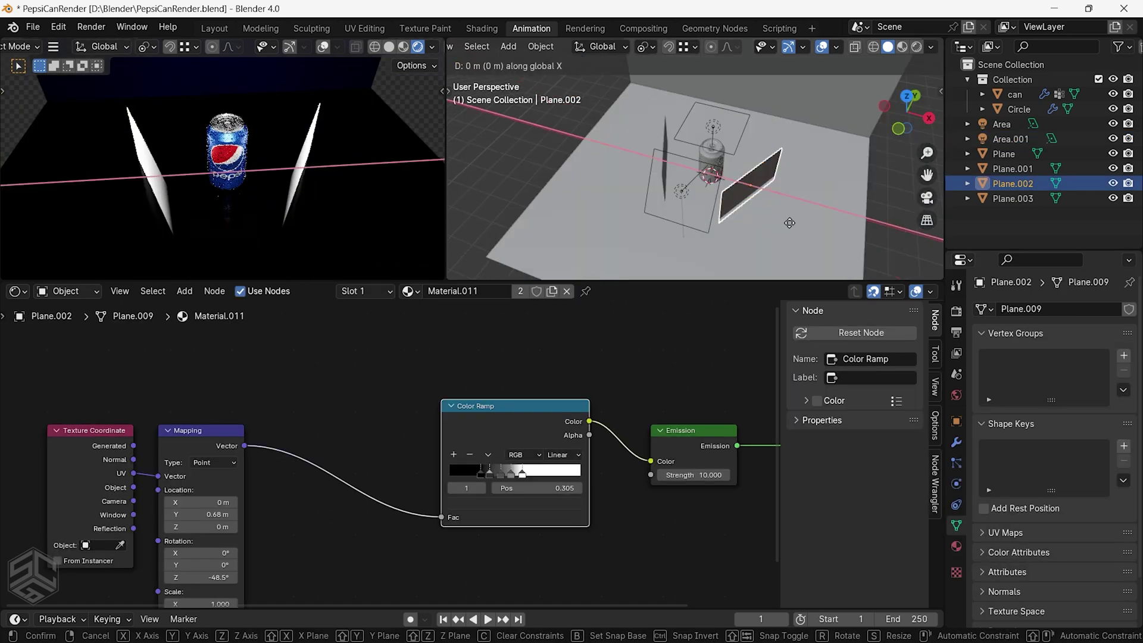
{"action": "left_click", "coordinate": [795, 222]}
Move the duplicated emissive side plane about 0.3 m farther from the can along X
{"action": "middle_click_drag", "start_coordinate": [247, 164], "coordinate": [274, 148]}
{"action": "left_click", "coordinate": [658, 150]}
{"action": "key", "text": "g"}
{"action": "key", "text": "x"}
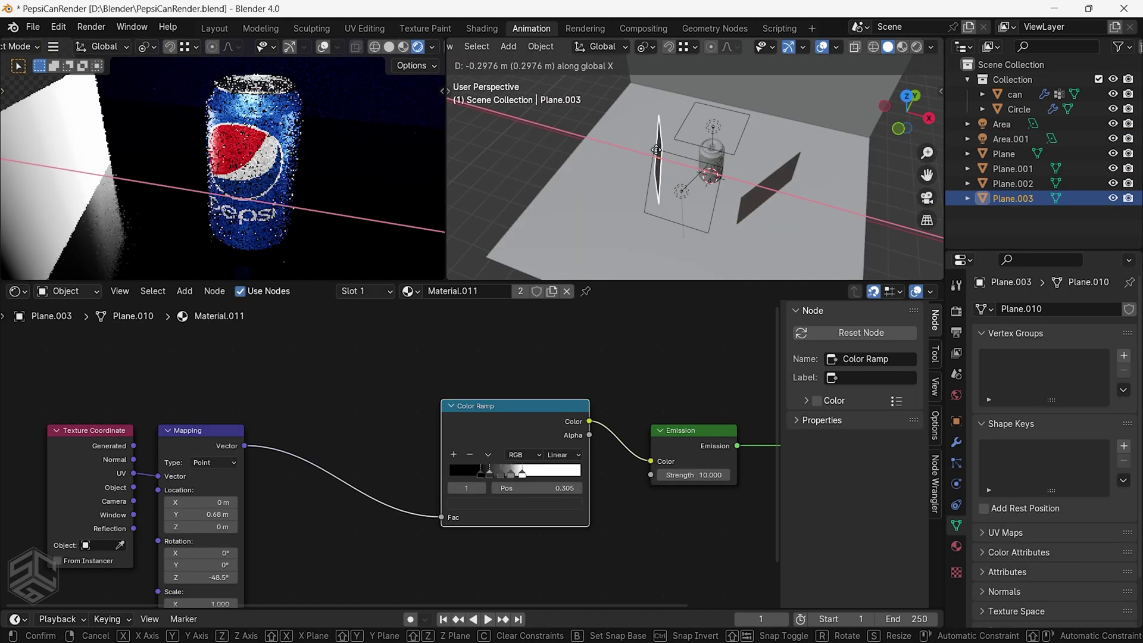
{"action": "left_click", "coordinate": [656, 149]}
Scale up the overhead area light above the can
{"action": "scroll", "coordinate": [696, 137], "scroll_direction": "down", "scroll_amount": 4}
{"action": "middle_click_drag", "start_coordinate": [697, 137], "coordinate": [616, 122]}
{"action": "middle_click_drag", "start_coordinate": [381, 149], "coordinate": [381, 130]}
{"action": "left_click", "coordinate": [719, 151]}
{"action": "key", "text": "s"}
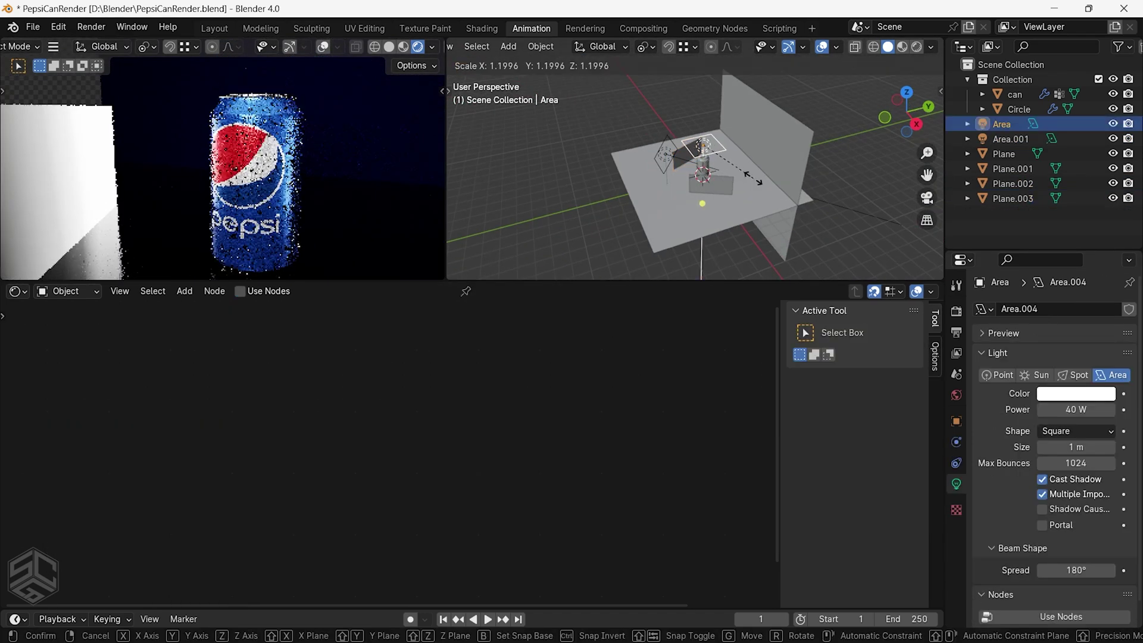
{"action": "left_click", "coordinate": [790, 197]}
{"action": "scroll", "coordinate": [789, 196], "scroll_direction": "up", "scroll_amount": 3}
{"action": "middle_click_drag", "start_coordinate": [785, 191], "coordinate": [804, 161]}
{"action": "scroll", "coordinate": [236, 170], "scroll_direction": "down", "scroll_amount": 2}
{"action": "middle_click_drag", "start_coordinate": [237, 171], "coordinate": [282, 177]}
Add a point light, raise it about 1 m along Z and offset it from the can along Y
{"action": "middle_click_drag", "start_coordinate": [638, 159], "coordinate": [731, 191]}
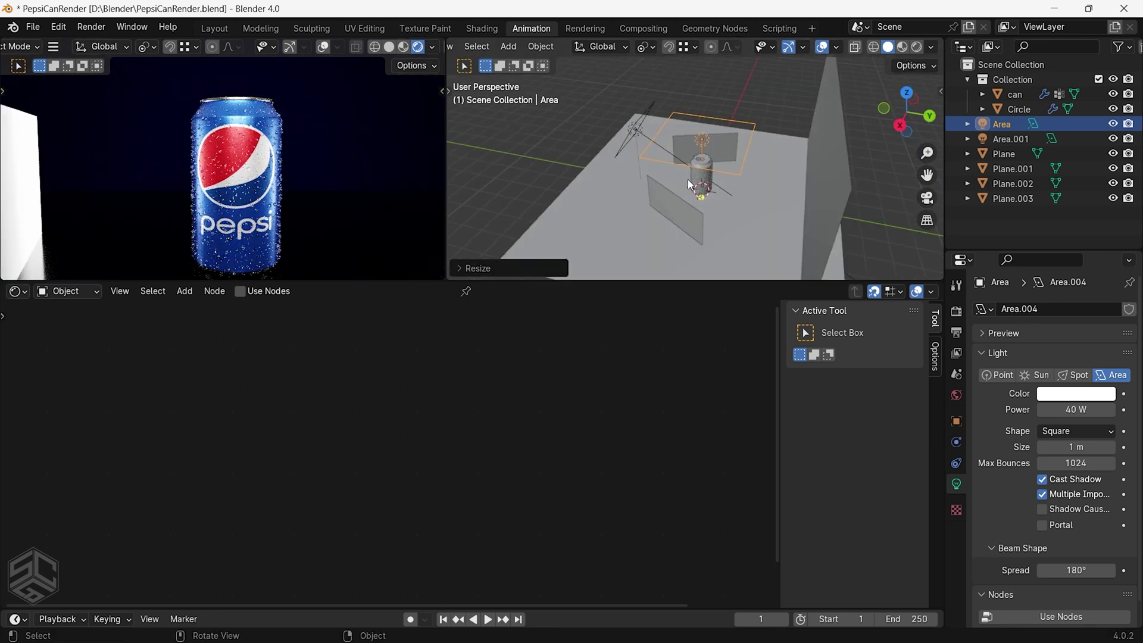
{"action": "key", "text": "shift+a"}
{"action": "mouse_move", "coordinate": [652, 362]}
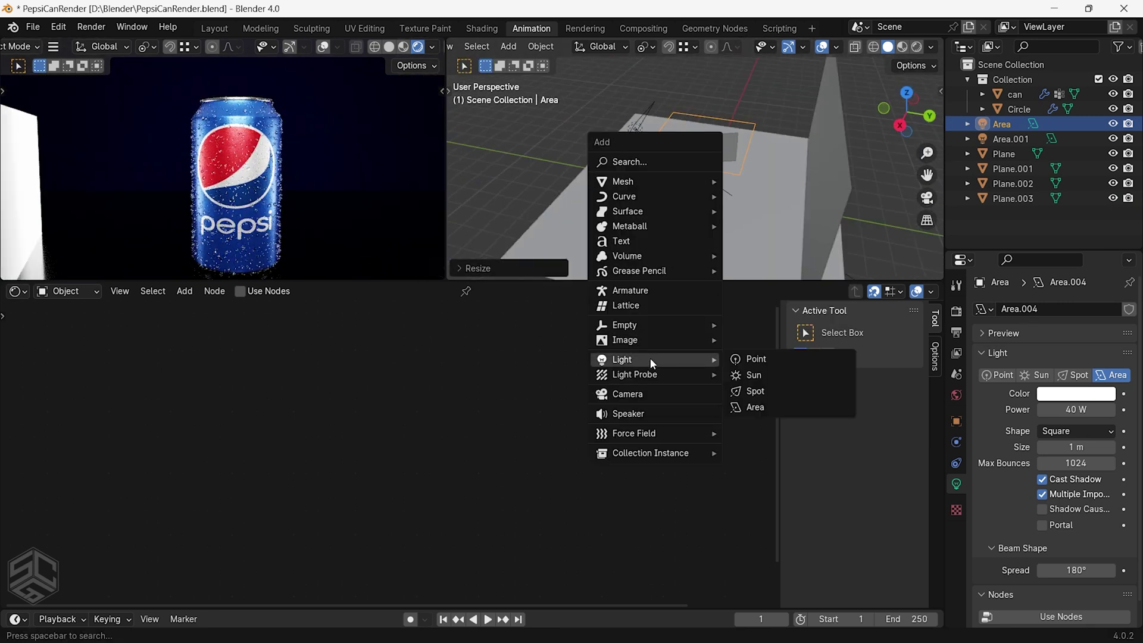
{"action": "left_click", "coordinate": [750, 359]}
{"action": "key", "text": "g"}
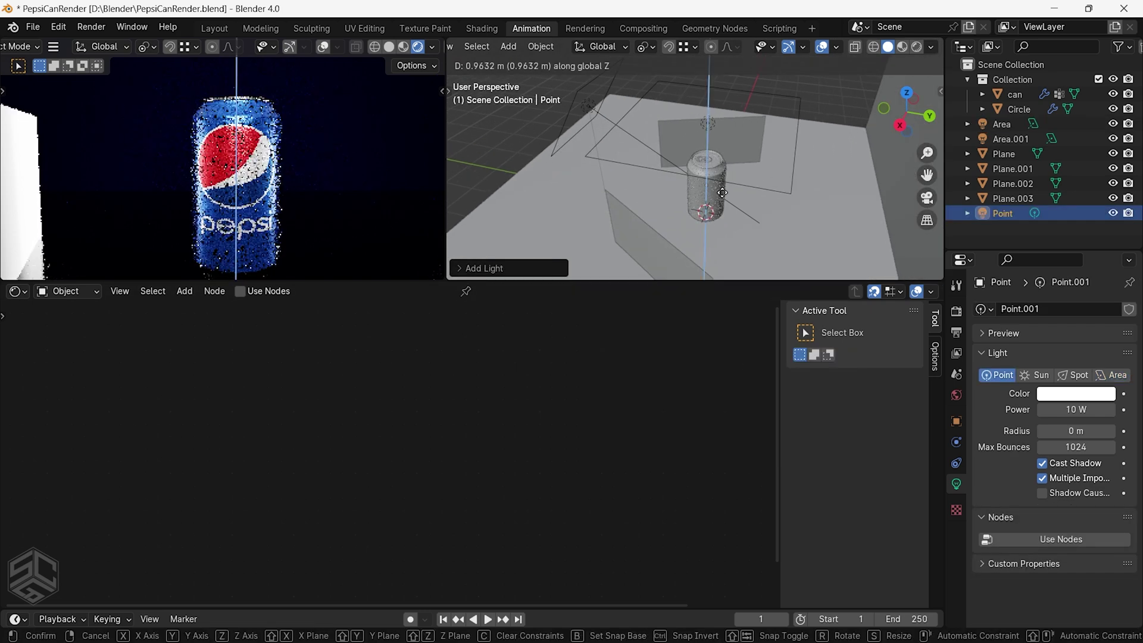
{"action": "key", "text": "y"}
{"action": "left_click", "coordinate": [804, 204]}
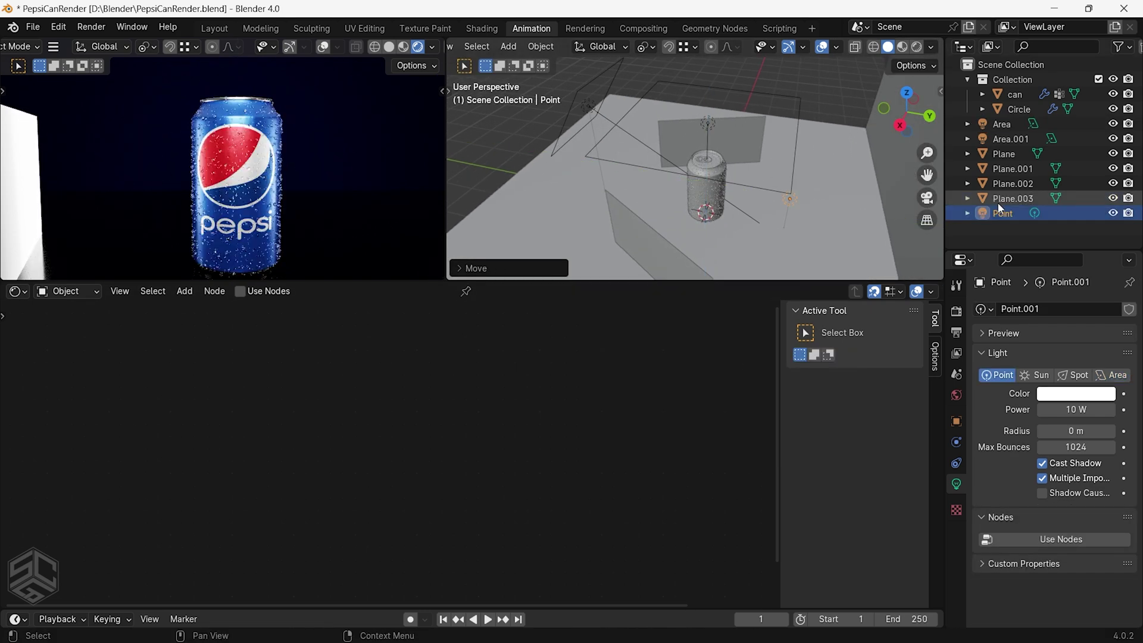
Set the point light's power to 20 W and increase its radius
{"action": "left_click", "coordinate": [1072, 409]}
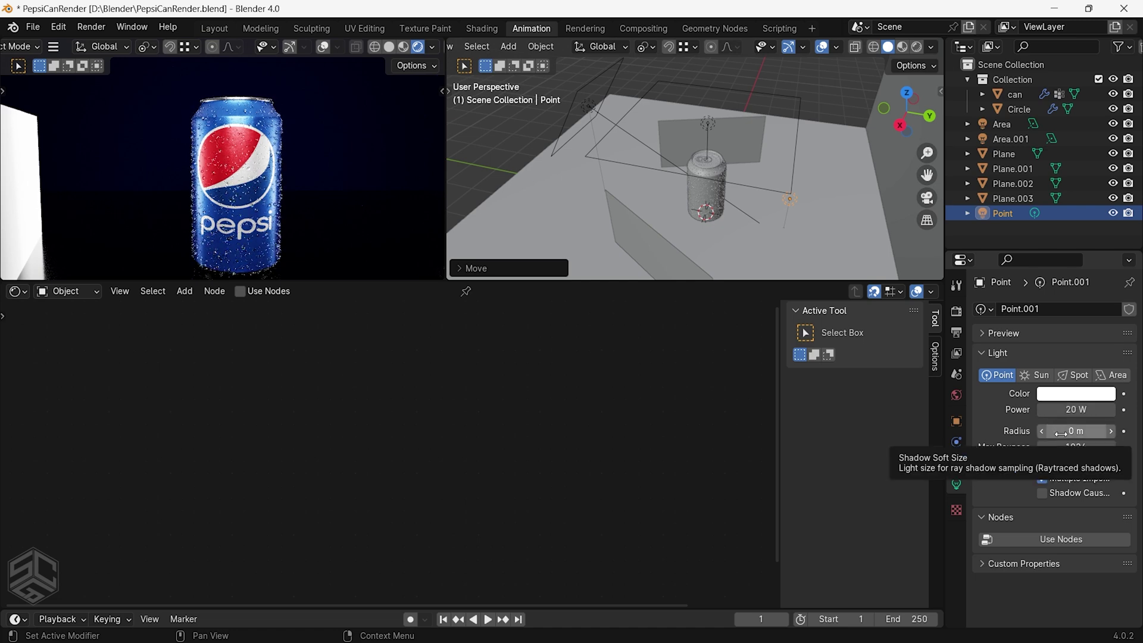
{"action": "mouse_move", "coordinate": [1061, 433]}
{"action": "left_mouse_down"}
{"action": "mouse_move", "coordinate": [1089, 433]}
{"action": "mouse_move", "coordinate": [1068, 431]}
{"action": "left_mouse_up"}
{"action": "scroll", "coordinate": [258, 165], "scroll_direction": "up", "scroll_amount": 4}
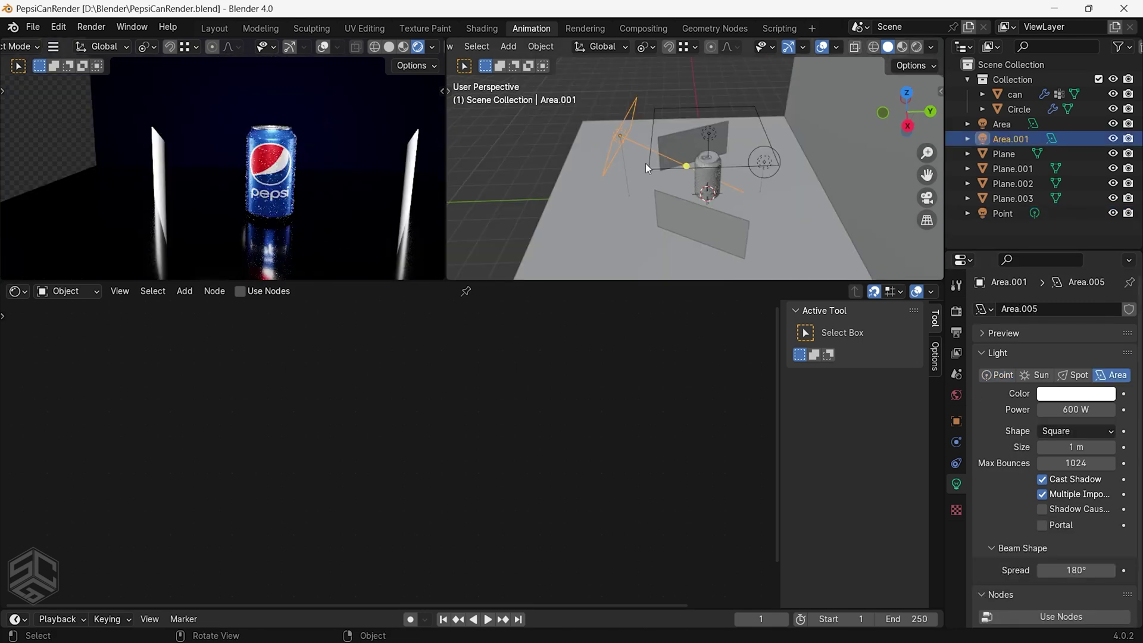
Add a camera and align it to a straight-on front view of the can
{"action": "middle_click_drag", "start_coordinate": [648, 169], "coordinate": [756, 127]}
{"action": "key", "text": "shift+a"}
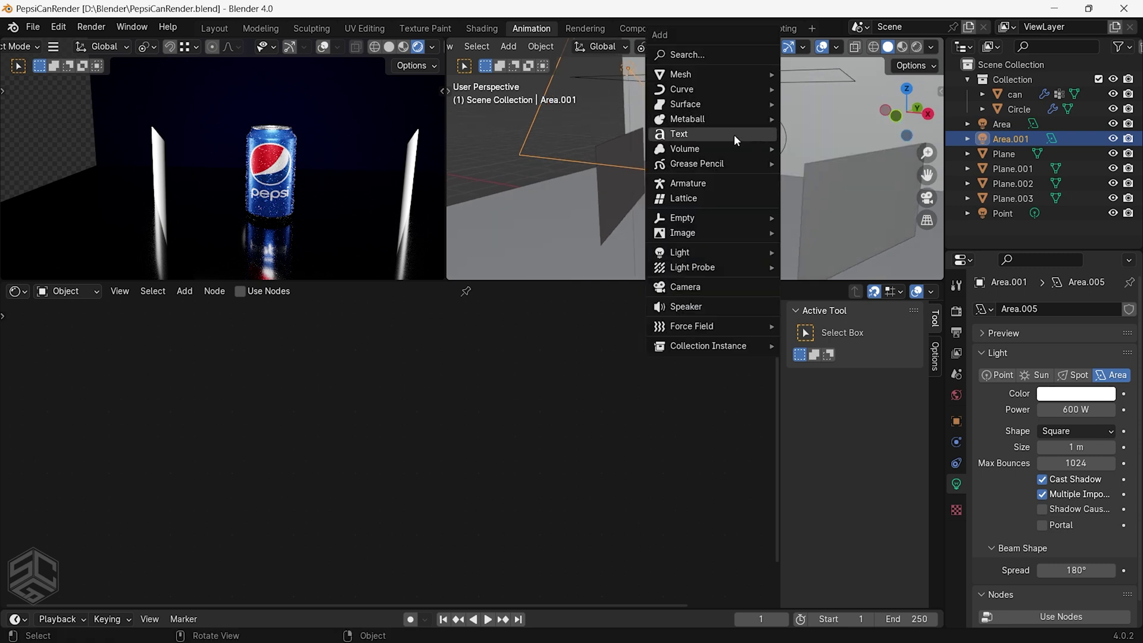
{"action": "left_click", "coordinate": [690, 287]}
{"action": "scroll", "coordinate": [738, 211], "scroll_direction": "up", "scroll_amount": 2}
{"action": "mouse_move", "coordinate": [745, 207]}
{"action": "middle_mouse_down"}
{"action": "mouse_move", "coordinate": [779, 188]}
{"action": "mouse_move", "coordinate": [768, 170]}
{"action": "mouse_move", "coordinate": [745, 169]}
{"action": "middle_mouse_up"}
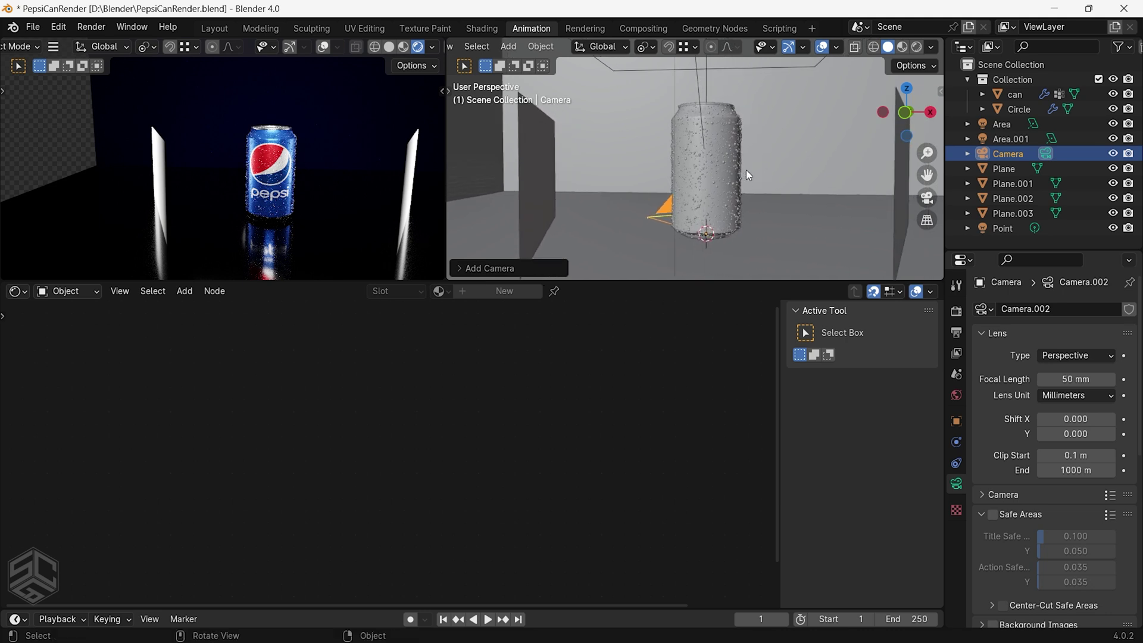
{"action": "key", "text": "ctrl+alt+KP_0"}
Enlarge the viewports, lock the camera to the view and reframe the can through the camera in both viewports
{"action": "key", "text": "n"}
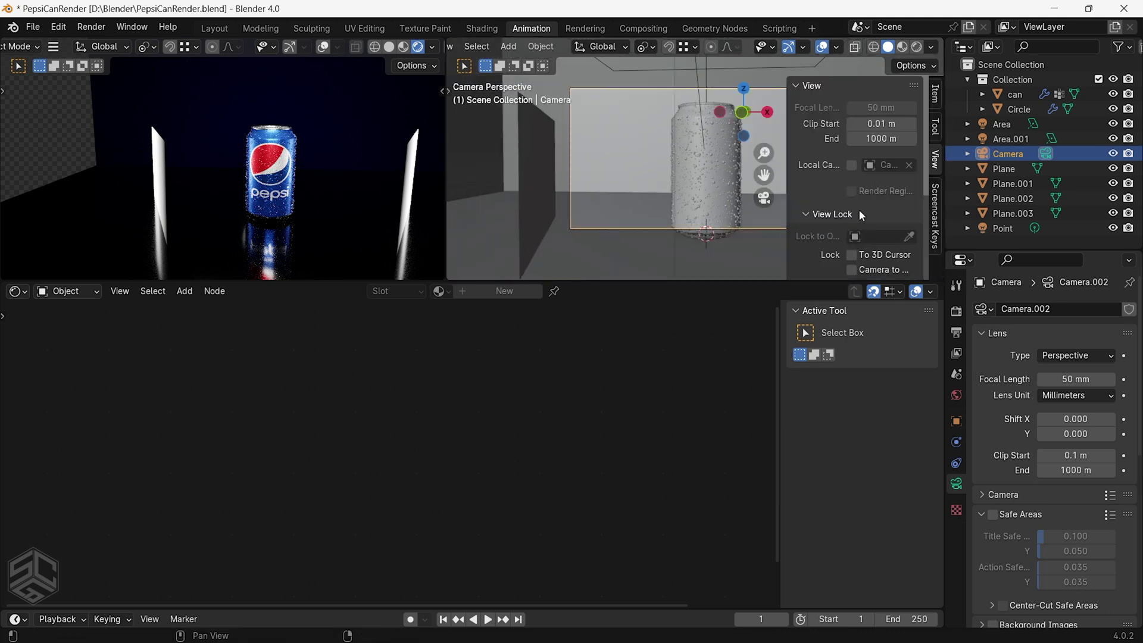
{"action": "left_click_drag", "start_coordinate": [742, 279], "coordinate": [720, 474]}
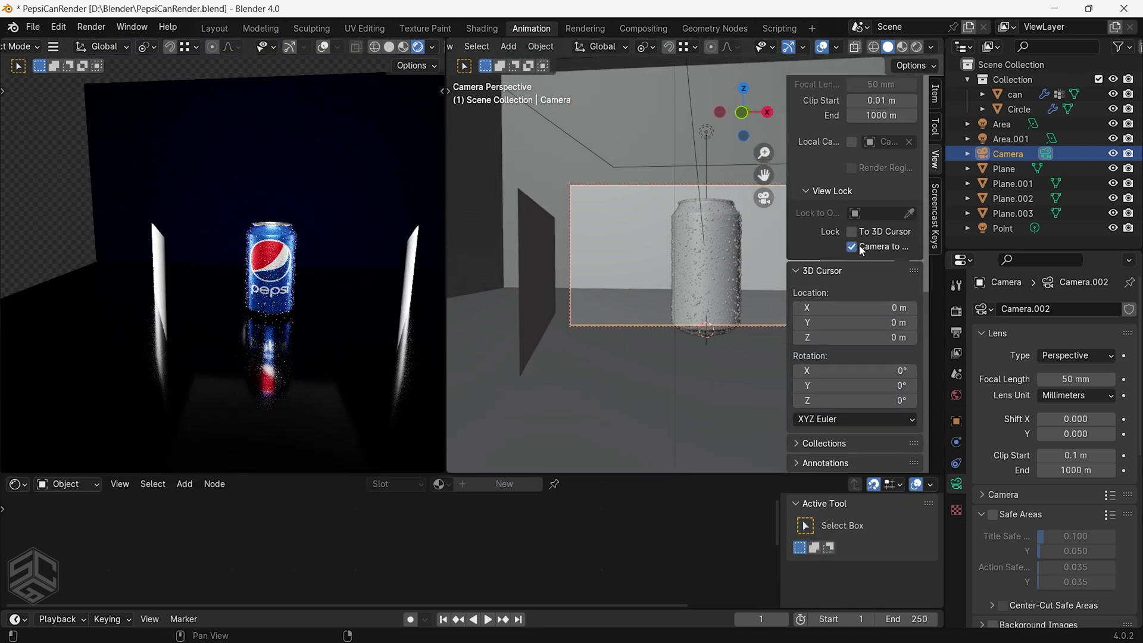
{"action": "key", "text": "n"}
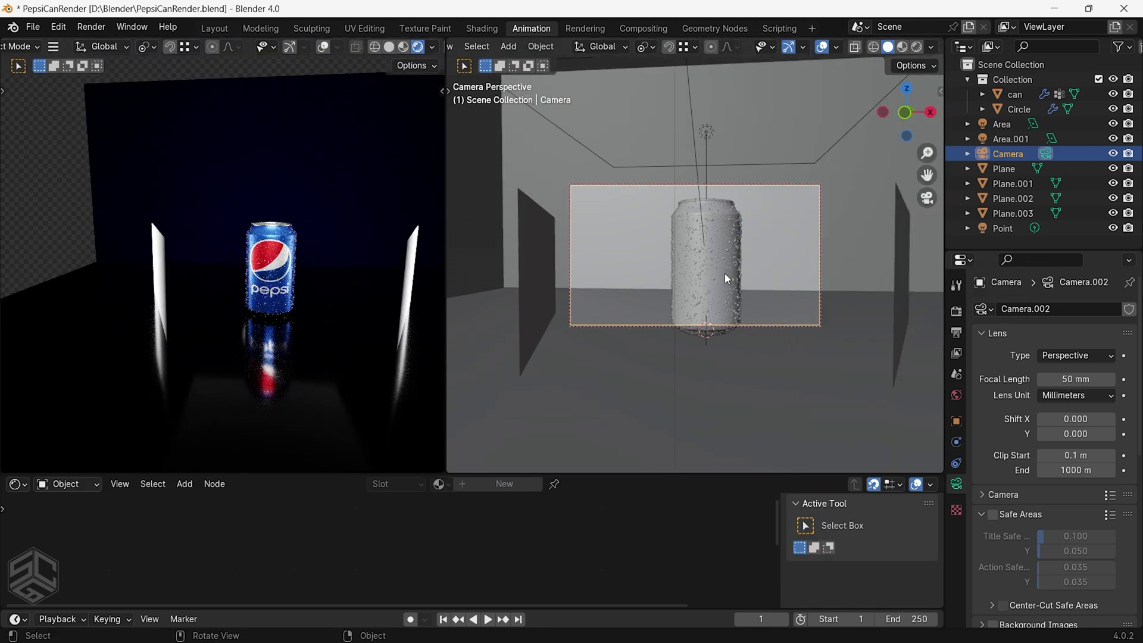
{"action": "middle_click_drag", "start_coordinate": [726, 274], "coordinate": [664, 285]}
{"action": "key", "text": "KP_0"}
Select the camera and set its focal length to 30 mm
{"action": "left_click", "coordinate": [561, 188]}
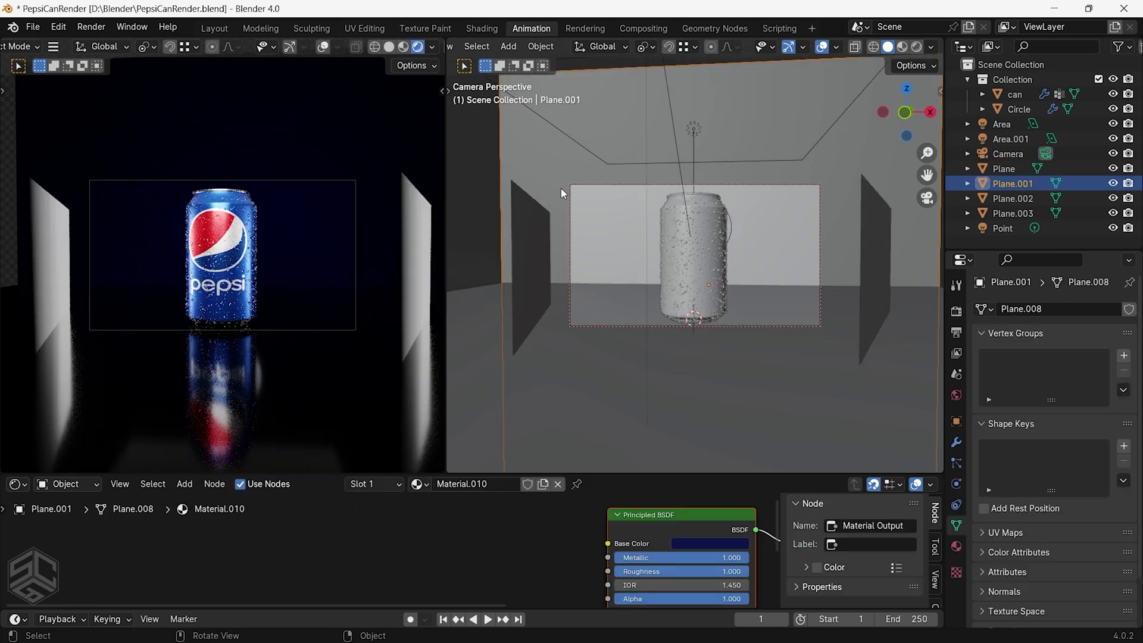
{"action": "left_click", "coordinate": [568, 184]}
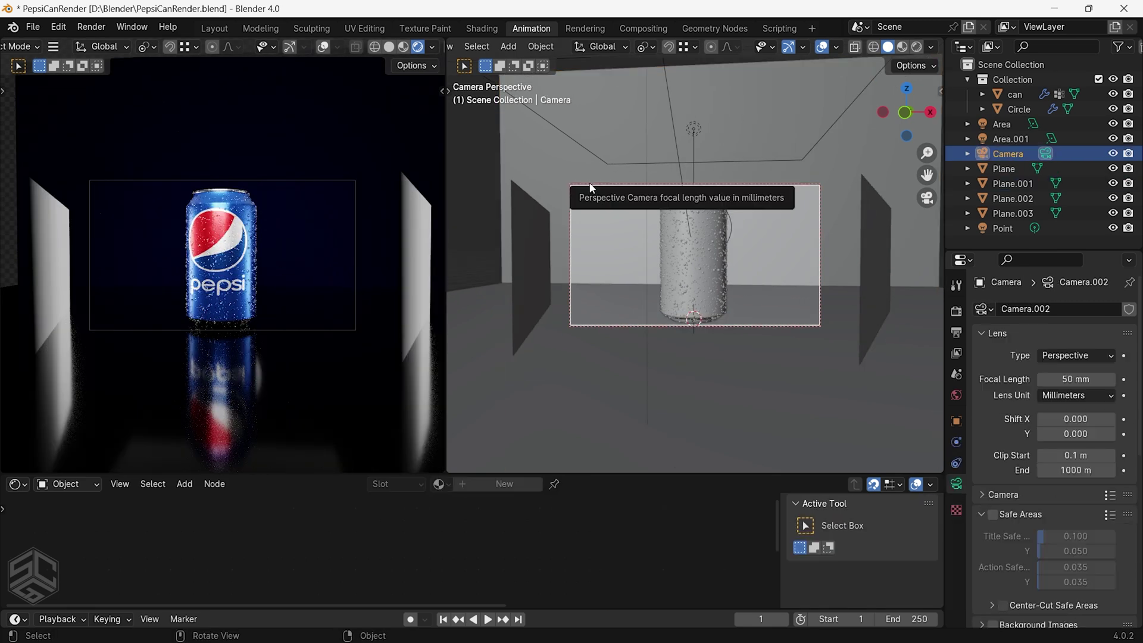
{"action": "scroll", "coordinate": [995, 437], "scroll_direction": "down", "scroll_amount": 1}
{"action": "mouse_move", "coordinate": [1076, 350]}
{"action": "left_mouse_down"}
{"action": "mouse_move", "coordinate": [1047, 349]}
{"action": "mouse_move", "coordinate": [1072, 349]}
{"action": "left_mouse_up"}
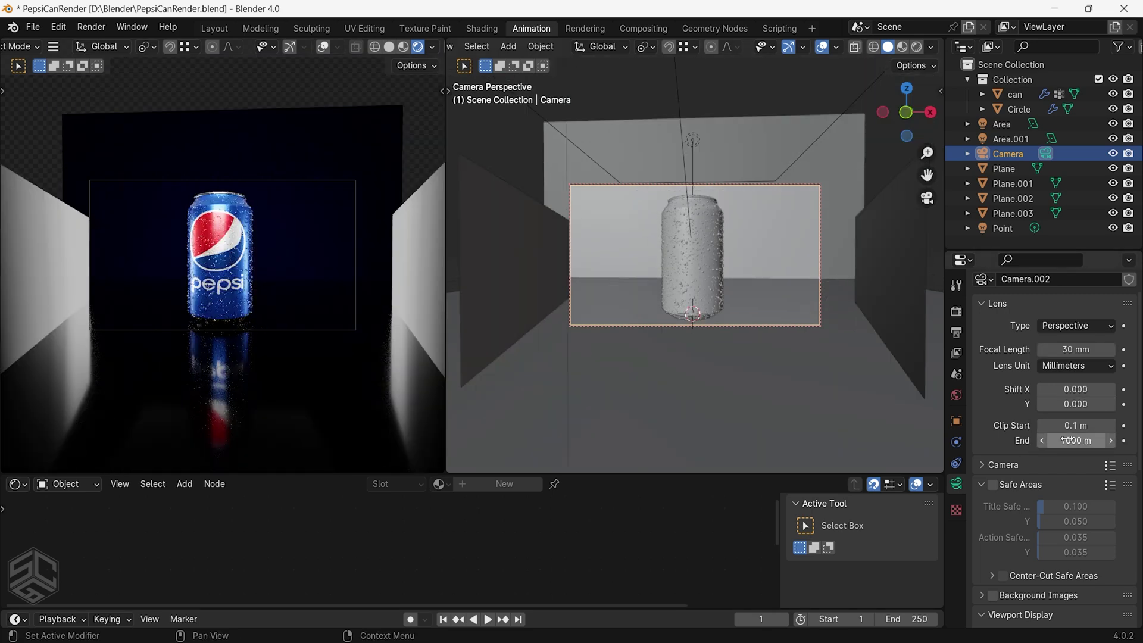
Set the camera's passepartout opacity to 1.000
{"action": "scroll", "coordinate": [984, 434], "scroll_direction": "down", "scroll_amount": 1}
{"action": "scroll", "coordinate": [984, 434], "scroll_direction": "down", "scroll_amount": 8}
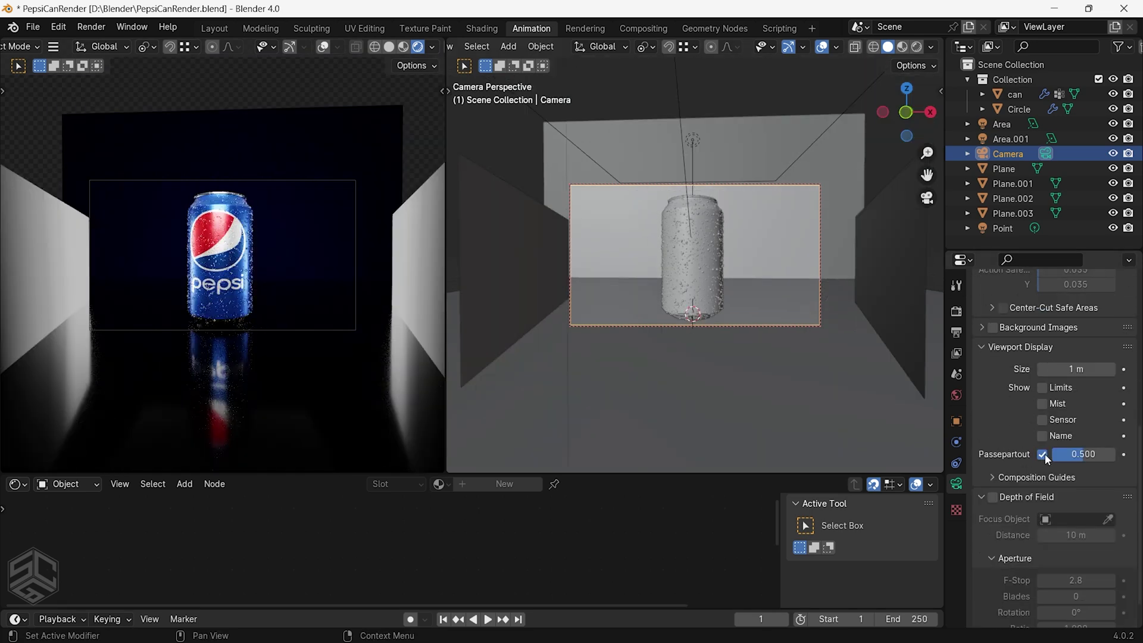
{"action": "left_click_drag", "start_coordinate": [1079, 454], "coordinate": [1113, 454]}
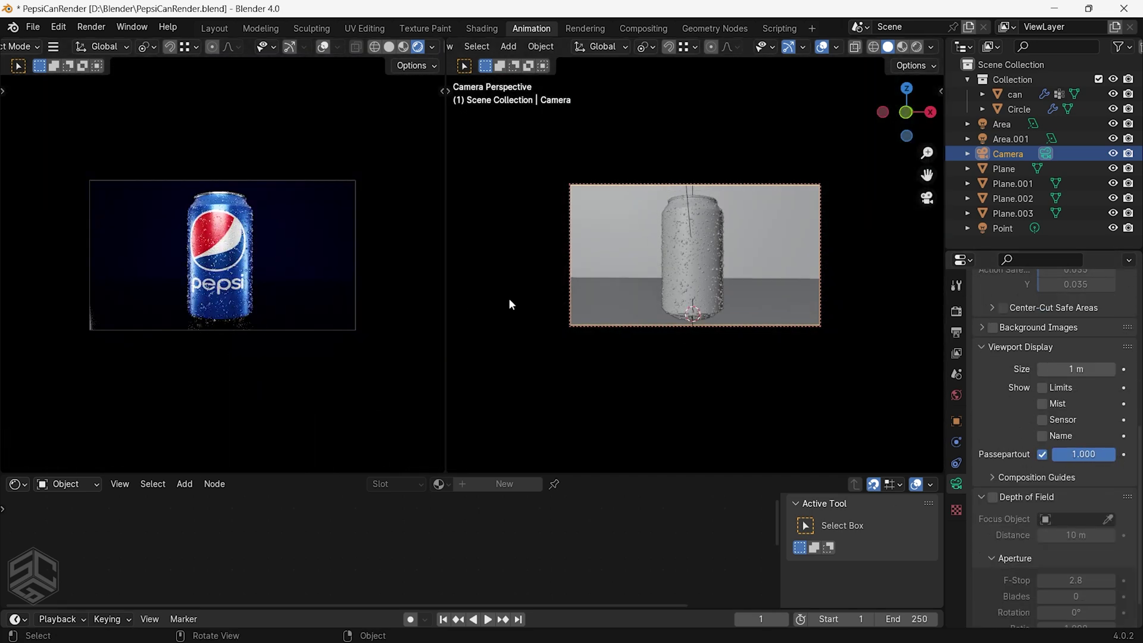
Leave the camera view in the solid viewport and shift the emissive side plane Plane.003 along X
{"action": "left_click", "coordinate": [566, 296]}
{"action": "left_click", "coordinate": [927, 198]}
{"action": "key", "text": "g"}
{"action": "key", "text": "y"}
{"action": "key", "text": "x"}
{"action": "left_click", "coordinate": [636, 251]}
{"action": "scroll", "coordinate": [662, 266], "scroll_direction": "up", "scroll_amount": 2}
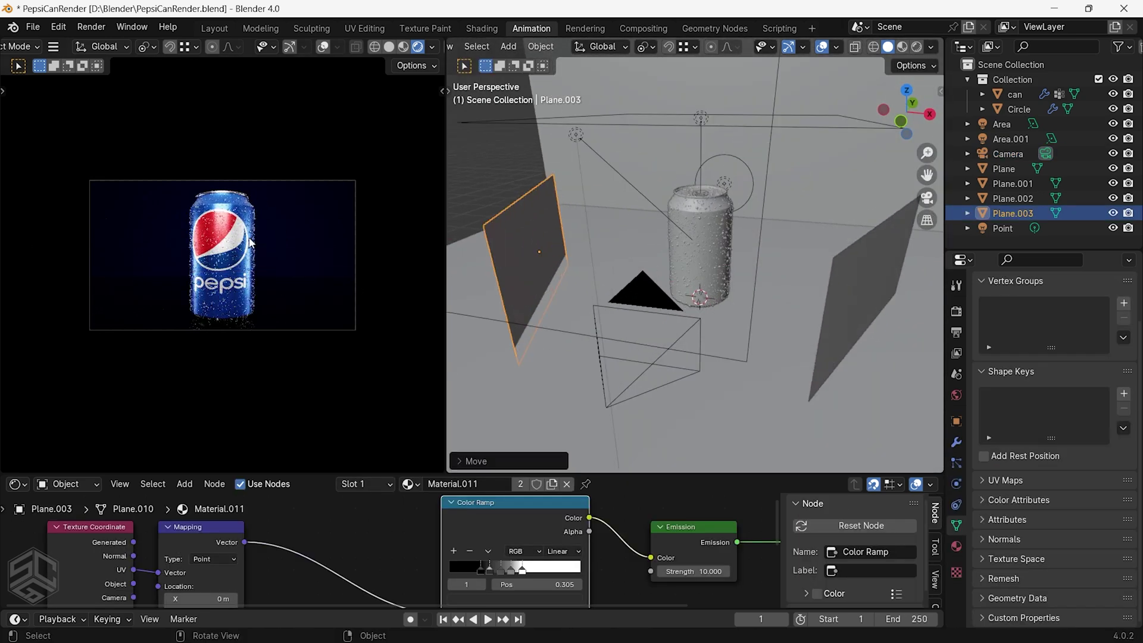
{"action": "scroll", "coordinate": [257, 268], "scroll_direction": "up", "scroll_amount": 3}
{"action": "scroll", "coordinate": [258, 268], "scroll_direction": "down", "scroll_amount": 1}
{"action": "scroll", "coordinate": [717, 219], "scroll_direction": "up", "scroll_amount": 3}
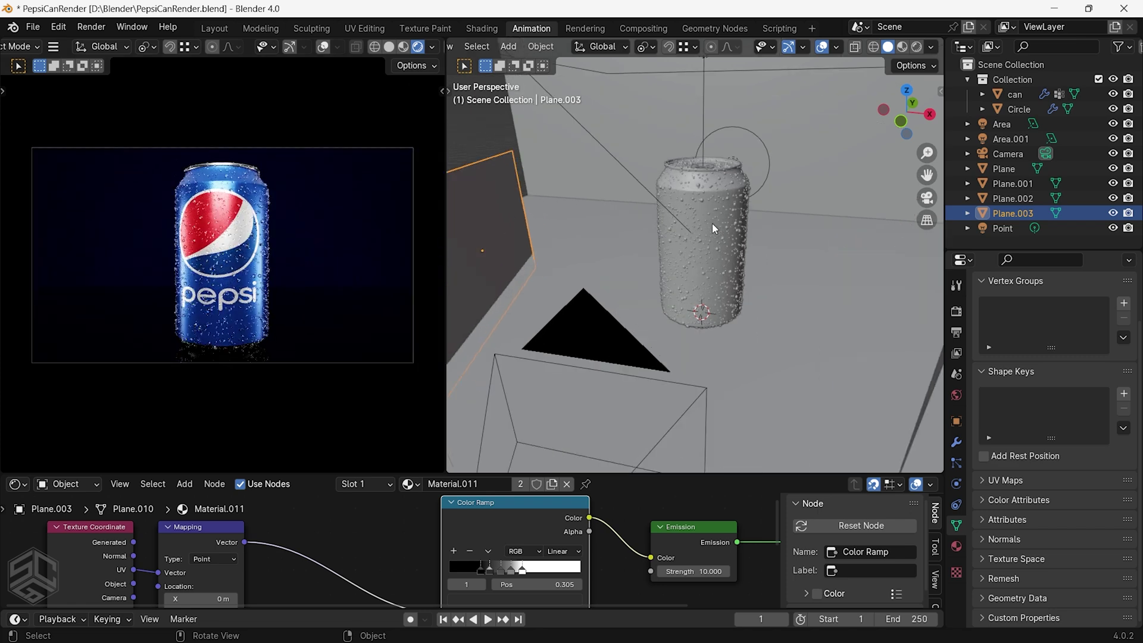
Switch the shader editor area to a Timeline, set the end frame to 60 and fit the frame range
{"action": "left_click", "coordinate": [13, 485]}
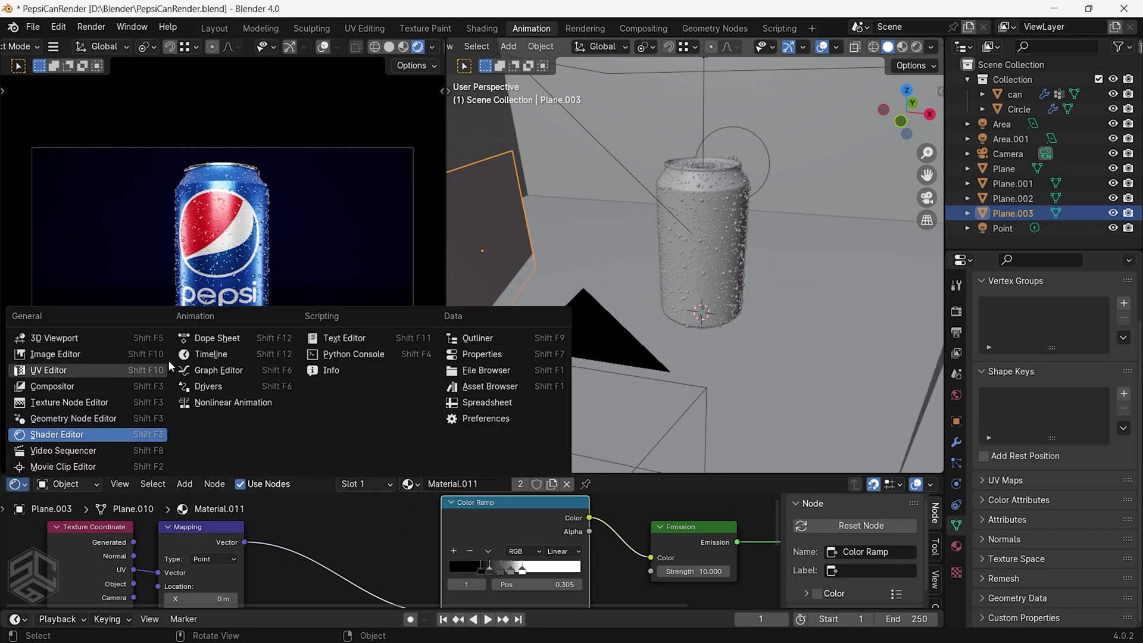
{"action": "left_click", "coordinate": [219, 355]}
{"action": "middle_click_drag", "start_coordinate": [702, 250], "coordinate": [690, 281]}
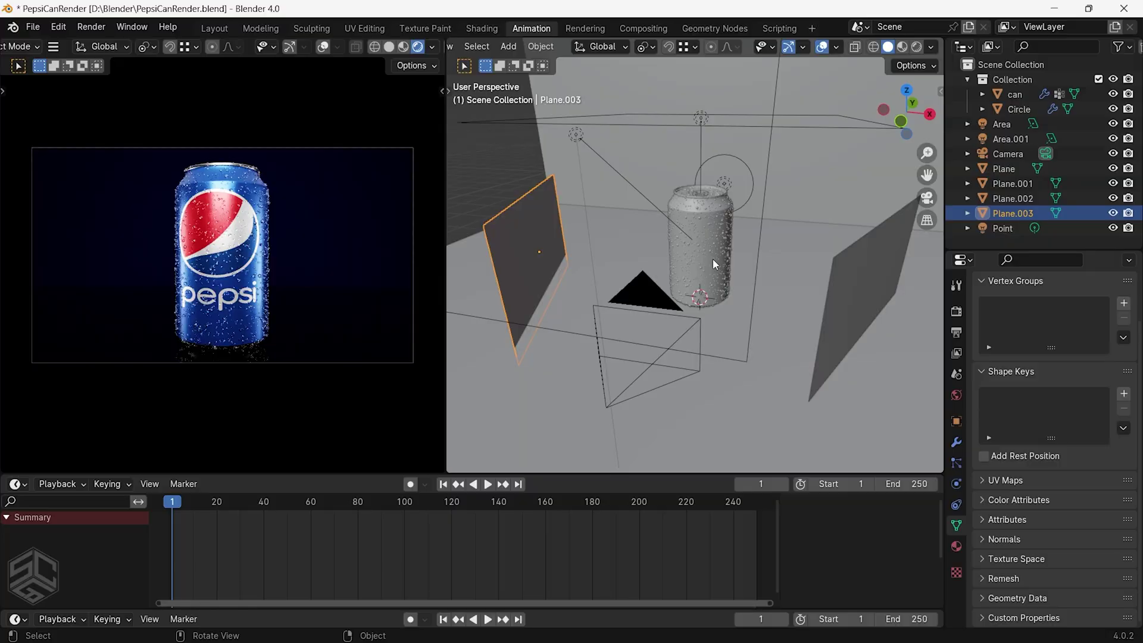
{"action": "middle_click_drag", "start_coordinate": [714, 258], "coordinate": [701, 255]}
{"action": "left_click", "coordinate": [908, 480]}
{"action": "type", "text": "60"}
{"action": "key", "text": "Return"}
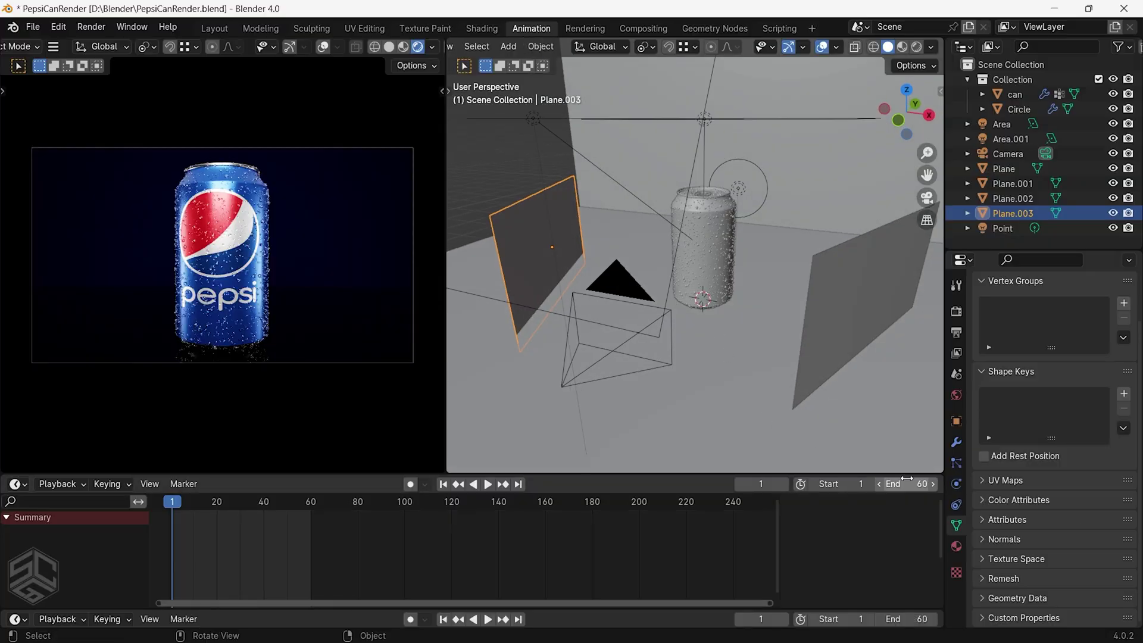
{"action": "scroll", "coordinate": [254, 542], "scroll_direction": "up", "scroll_amount": 7}
{"action": "middle_click_drag", "start_coordinate": [297, 543], "coordinate": [708, 544]}
{"action": "scroll", "coordinate": [588, 550], "scroll_direction": "up", "scroll_amount": 4}
Add a plain axes empty and raise it about 1 m along Z to the can's middle
{"action": "middle_click_drag", "start_coordinate": [691, 269], "coordinate": [702, 252]}
{"action": "key", "text": "shift+a"}
{"action": "mouse_move", "coordinate": [685, 218]}
{"action": "left_click", "coordinate": [751, 218]}
{"action": "scroll", "coordinate": [698, 246], "scroll_direction": "up", "scroll_amount": 2}
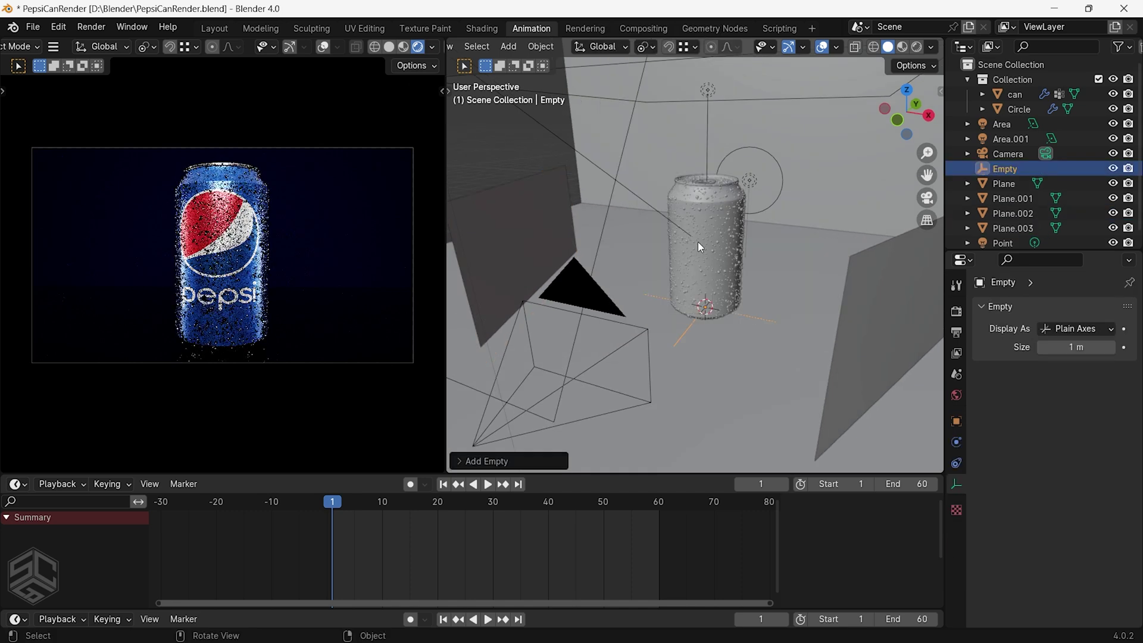
{"action": "key", "text": "g"}
{"action": "key", "text": "z"}
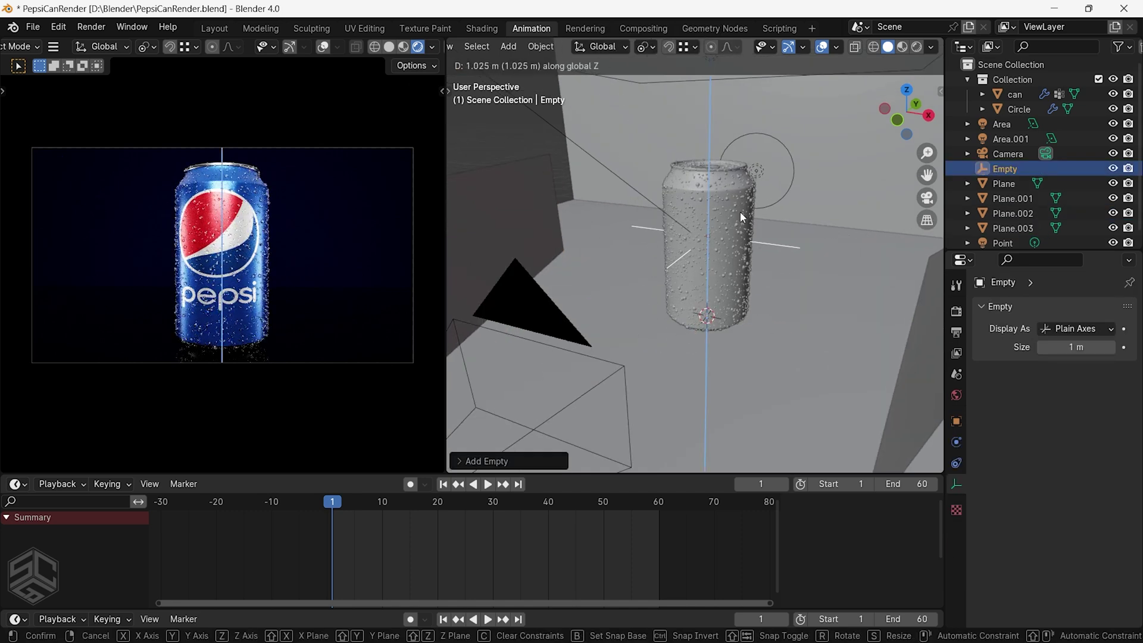
{"action": "left_click", "coordinate": [740, 216]}
{"action": "left_click", "coordinate": [740, 211]}
Parent the can and its lid circle to the empty as the active object
{"action": "scroll", "coordinate": [703, 176], "scroll_direction": "up", "scroll_amount": 4}
{"action": "left_click", "coordinate": [761, 291], "text": "shift"}
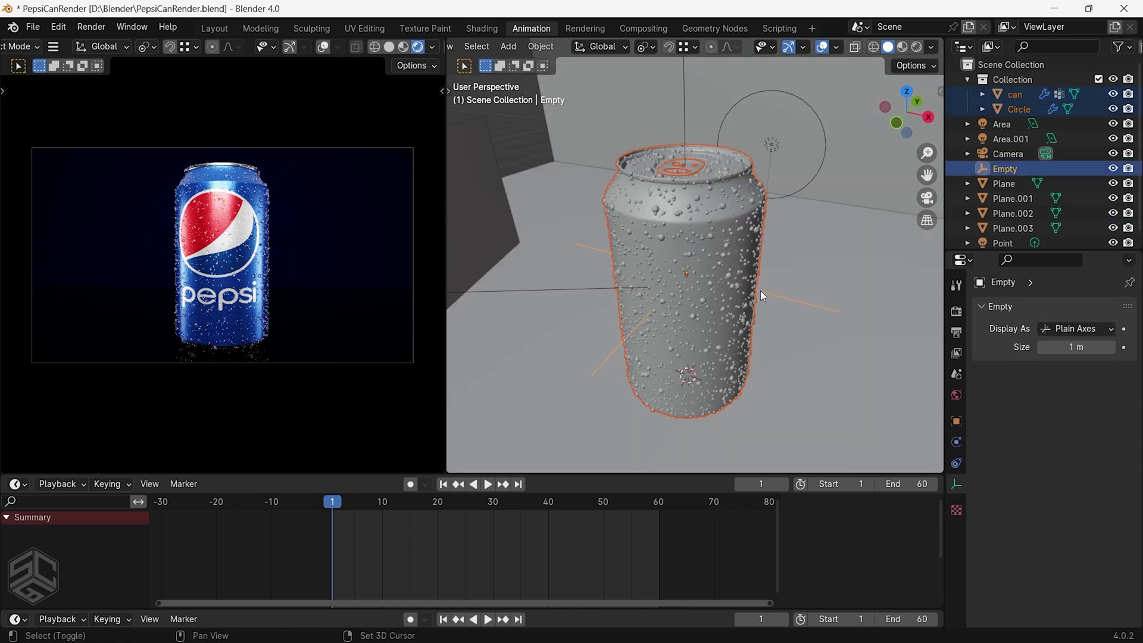
{"action": "key", "text": "ctrl+p"}
{"action": "left_click", "coordinate": [759, 291]}
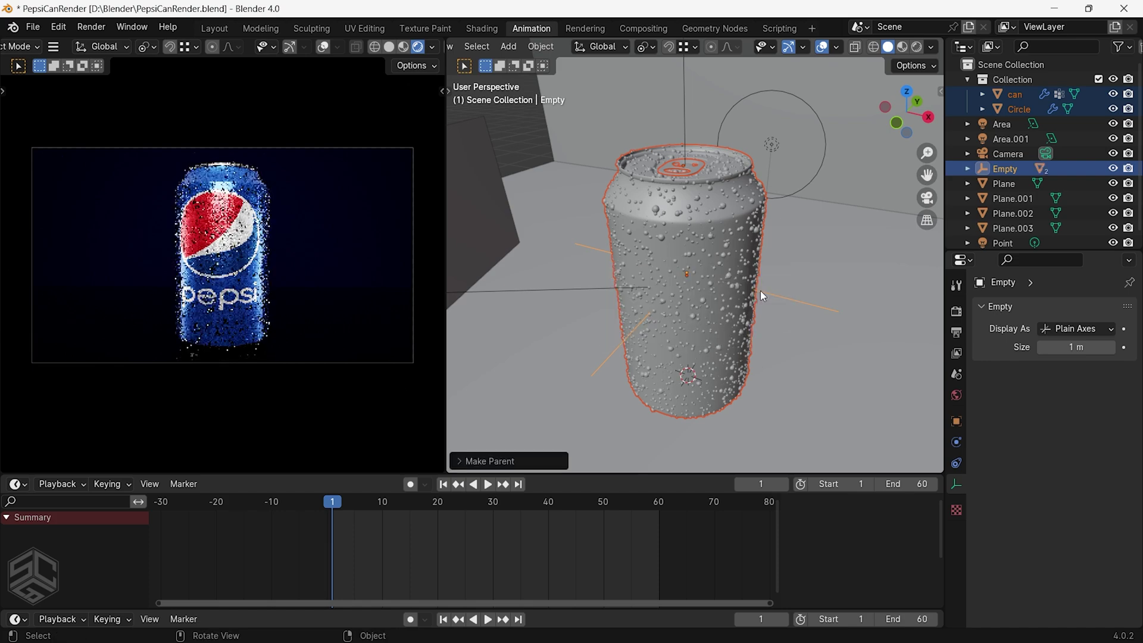
Select only the empty, test the parenting with a trial move, and keyframe the empty's transforms at frame 1
{"action": "left_click", "coordinate": [773, 294]}
{"action": "key", "text": "g"}
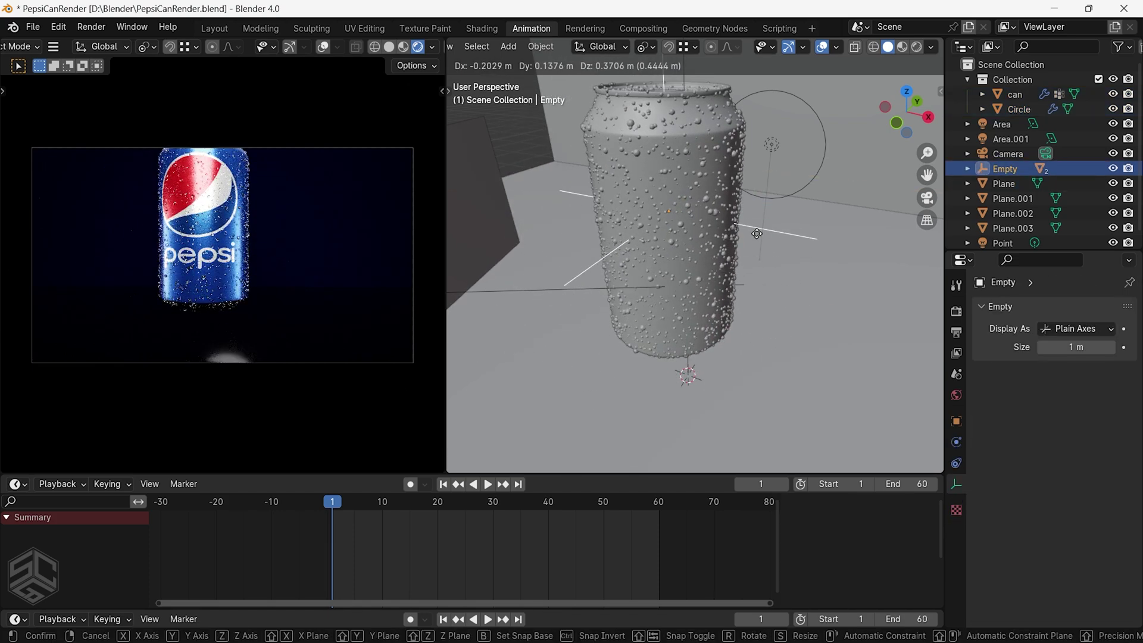
{"action": "right_click", "coordinate": [757, 236]}
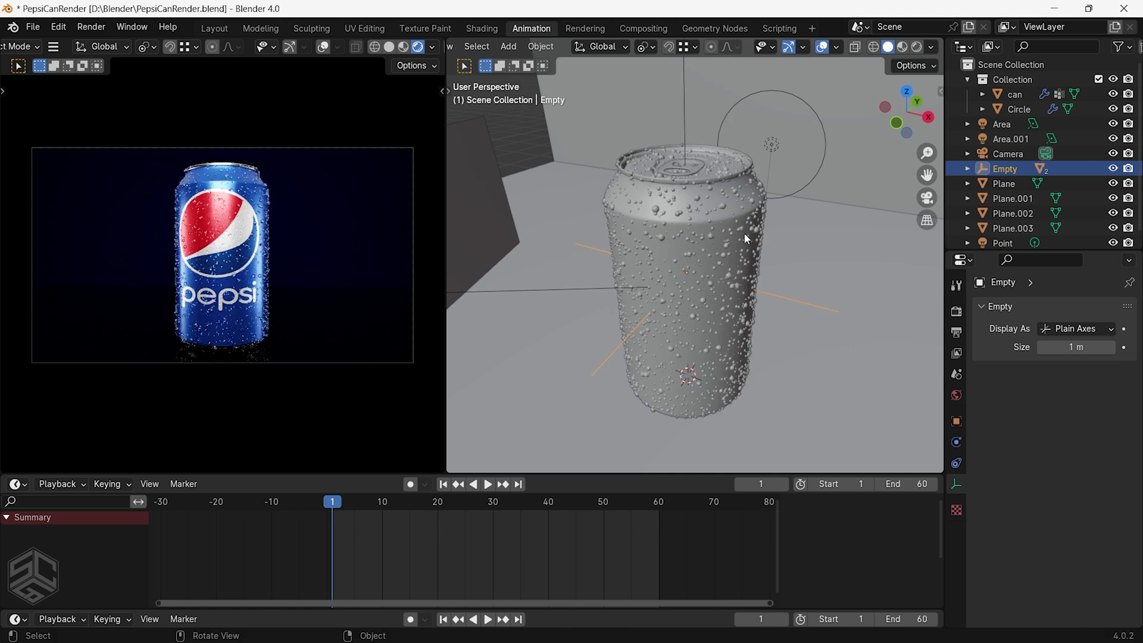
{"action": "key", "text": "i"}
{"action": "left_click", "coordinate": [665, 218]}
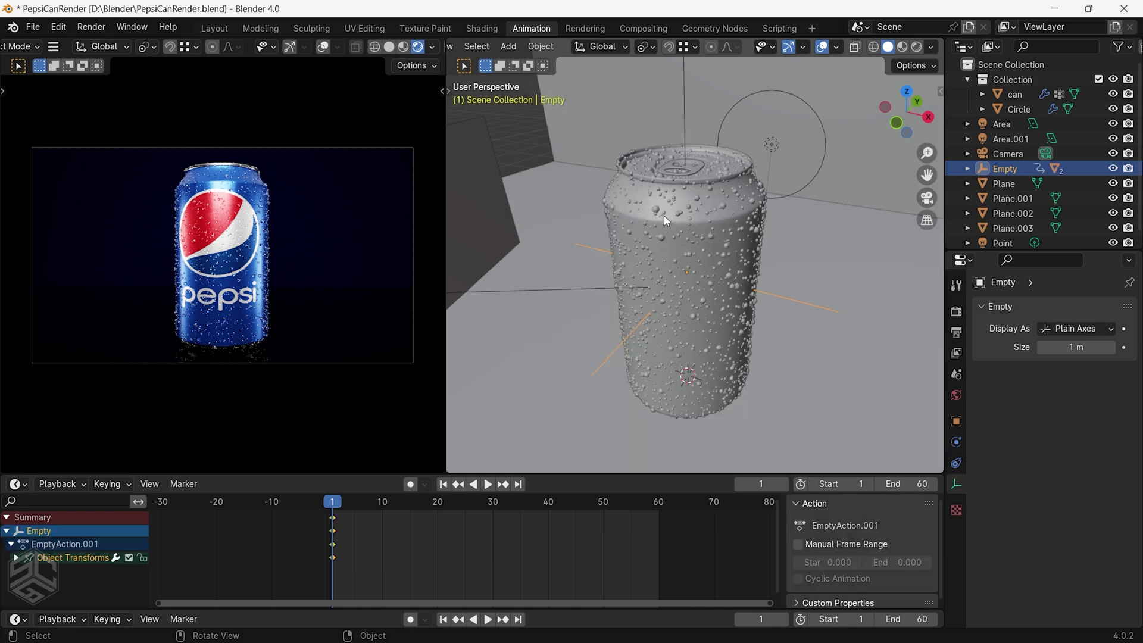
At frame 60, rotate the empty about the Z axis and keyframe its transforms
{"action": "left_click", "coordinate": [520, 484]}
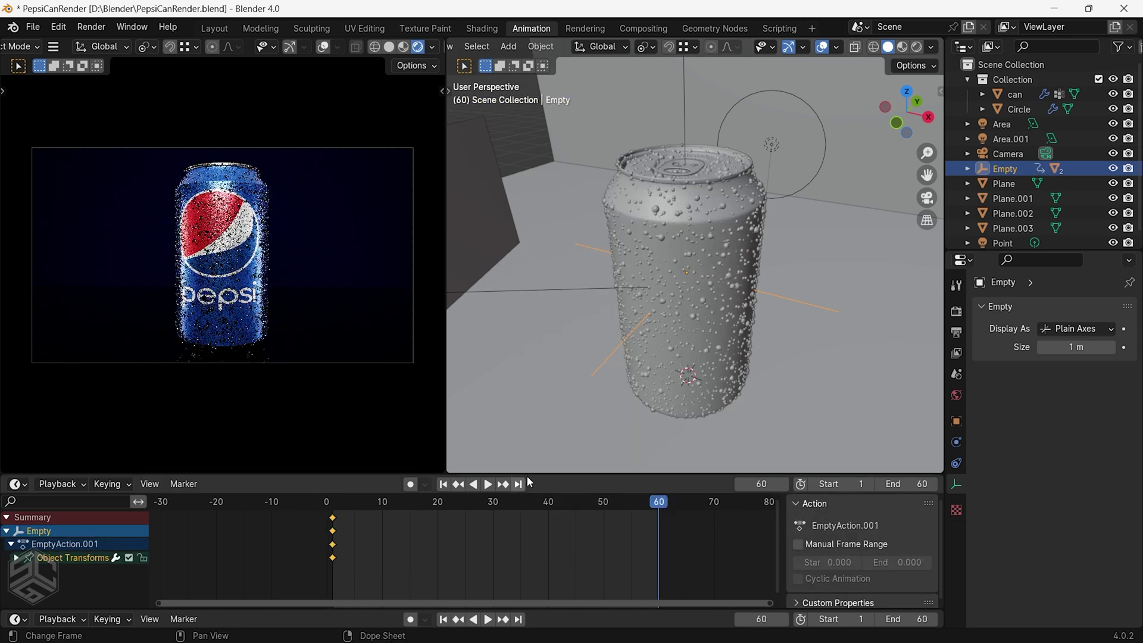
{"action": "key", "text": "r"}
{"action": "key", "text": "z"}
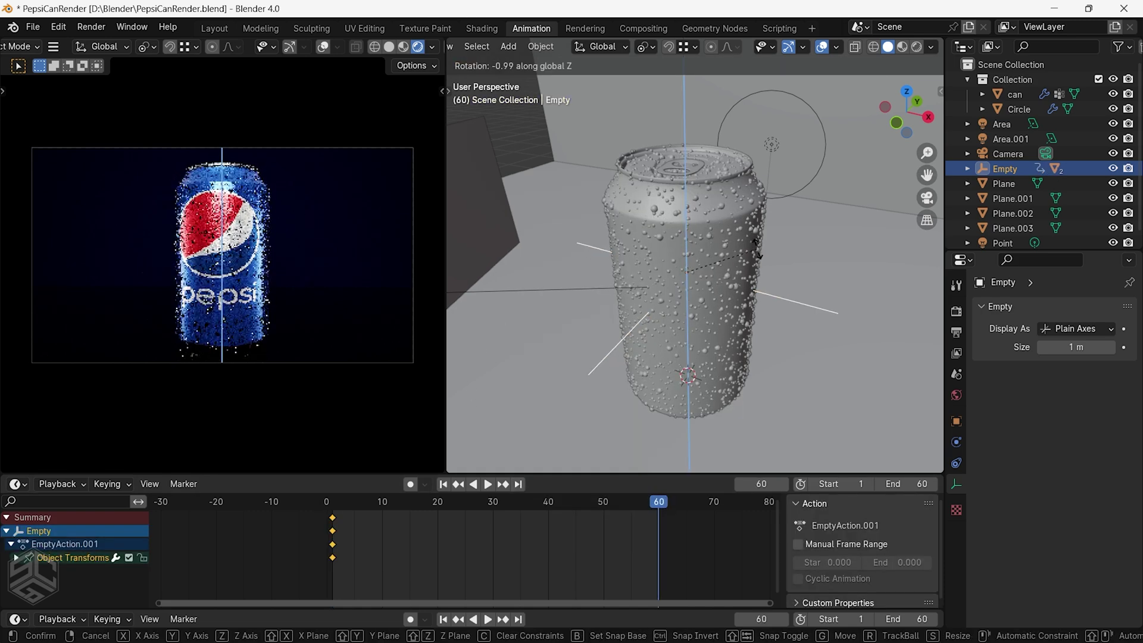
{"action": "left_click", "coordinate": [726, 276]}
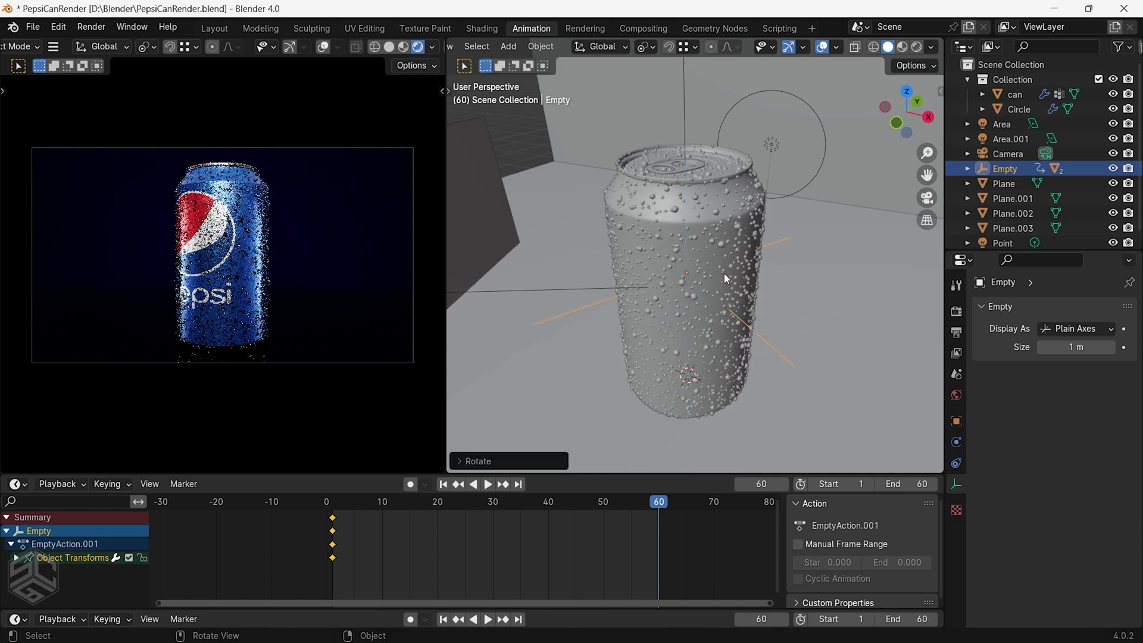
{"action": "key", "text": "i"}
{"action": "left_click", "coordinate": [724, 274]}
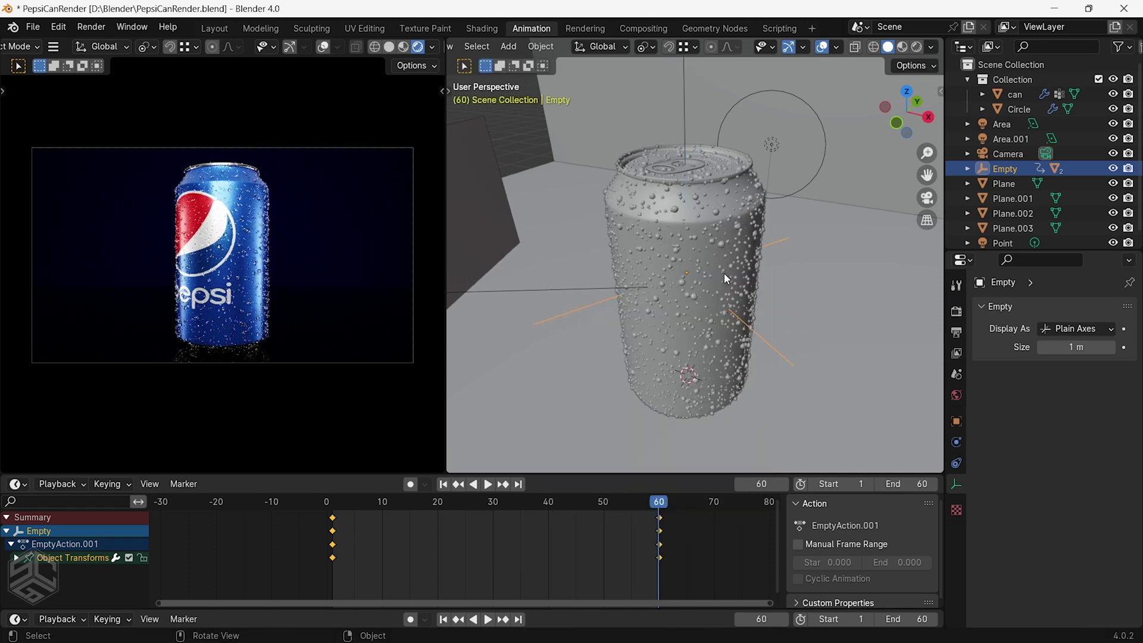
Play the rotation animation from frame 1 and examine the droplets on the can up close in the rendered view
{"action": "left_click", "coordinate": [442, 484]}
{"action": "key", "text": "space"}
{"action": "key", "text": "space"}
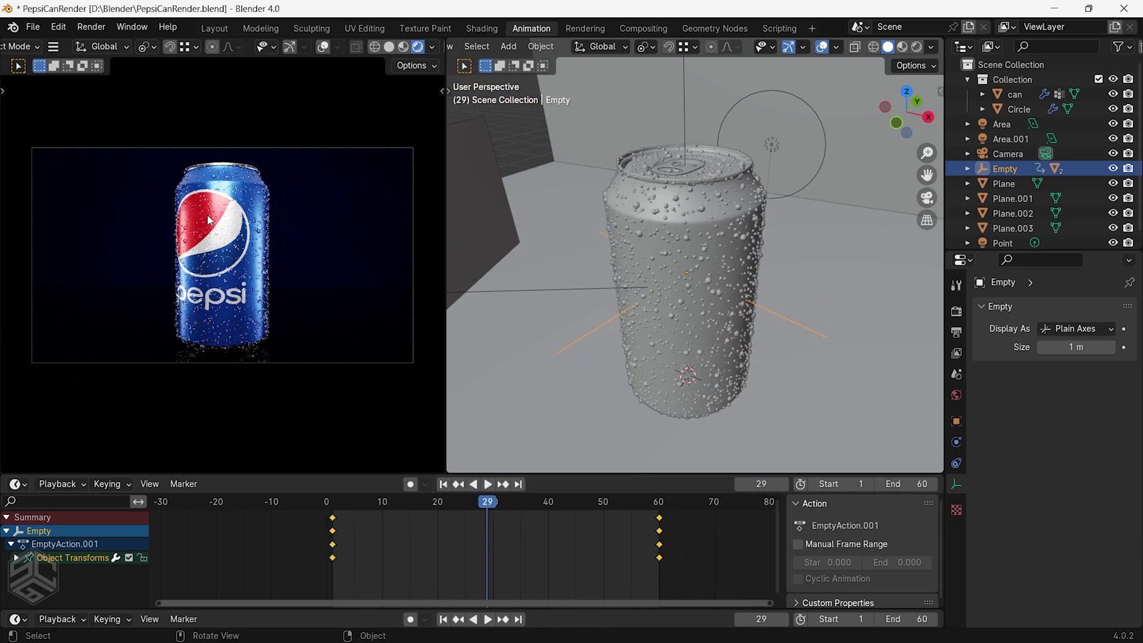
{"action": "scroll", "coordinate": [211, 220], "scroll_direction": "up", "scroll_amount": 4}
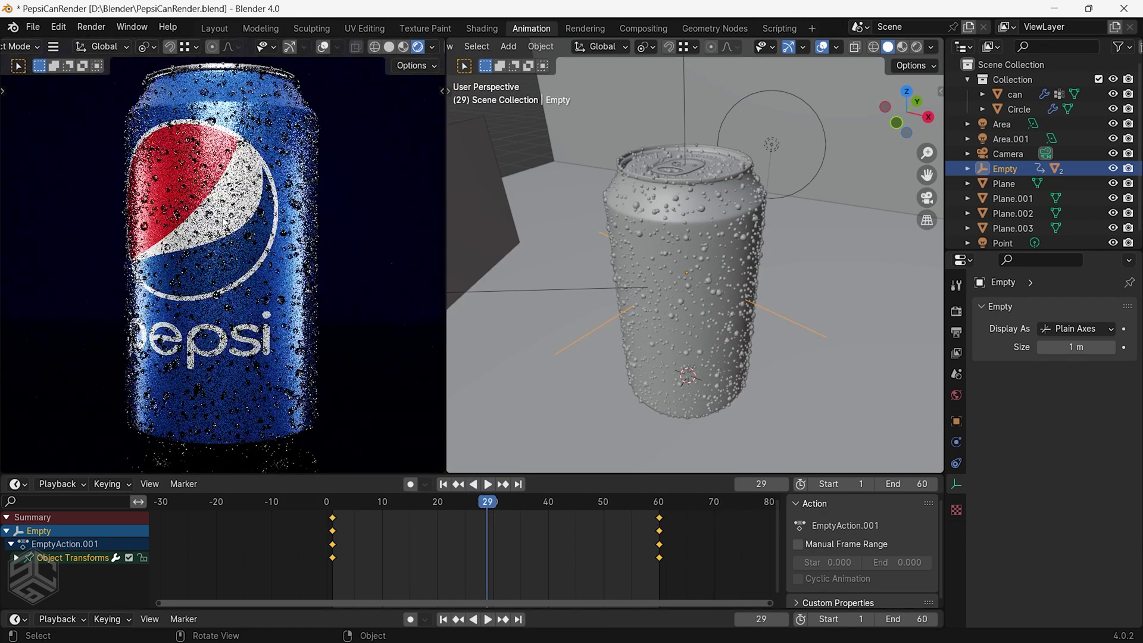
{"action": "left_click_drag", "start_coordinate": [489, 504], "coordinate": [331, 508]}
{"action": "key", "text": "space"}
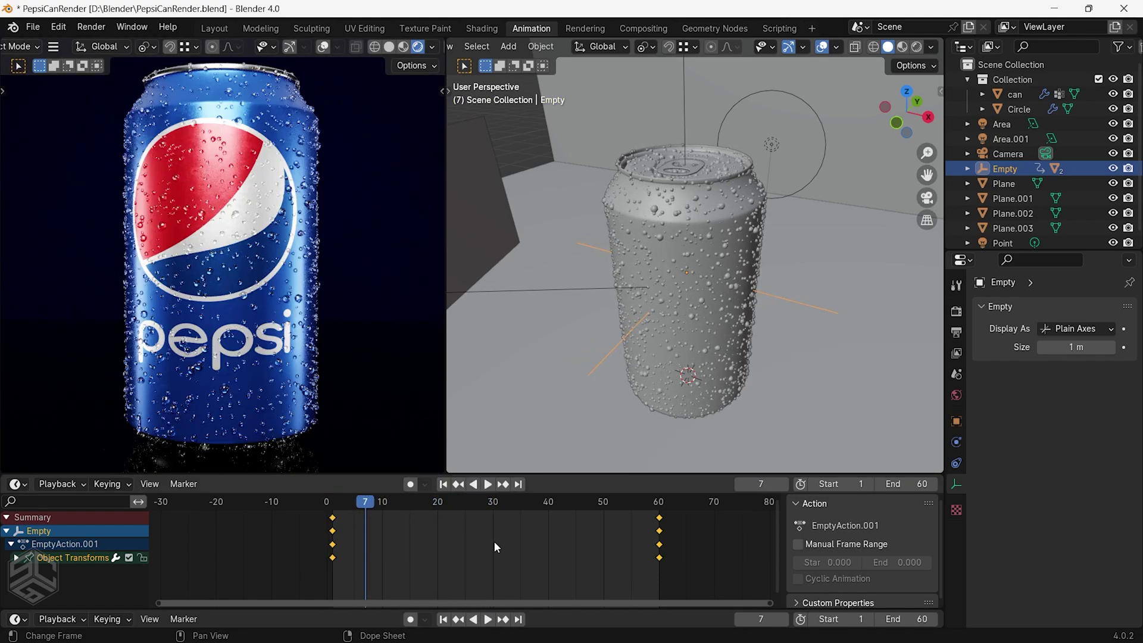
Set the empty's keyframe interpolation to Linear and play the can's rotation from frame 1
{"action": "key", "text": "t"}
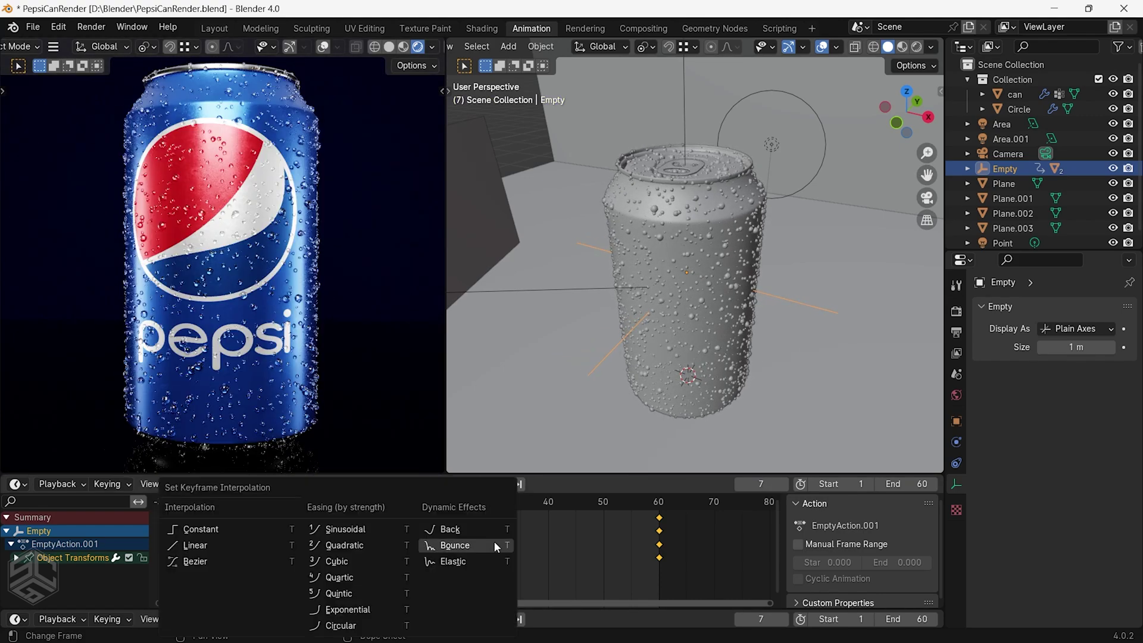
{"action": "left_click", "coordinate": [238, 545]}
{"action": "left_click_drag", "start_coordinate": [349, 513], "coordinate": [331, 511]}
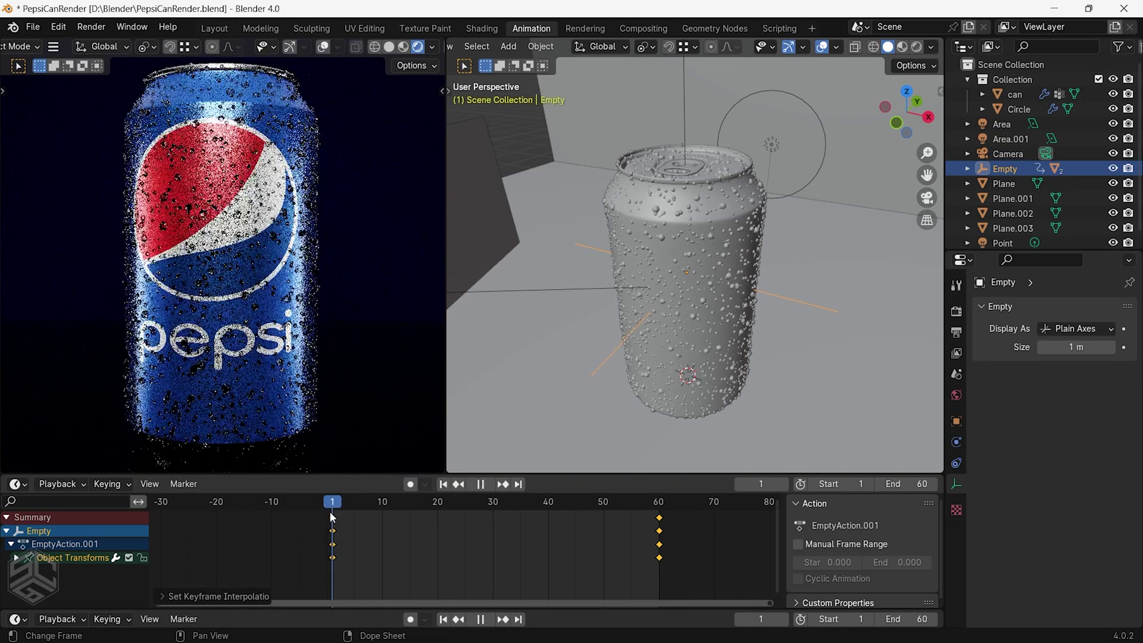
{"action": "key", "text": "space"}
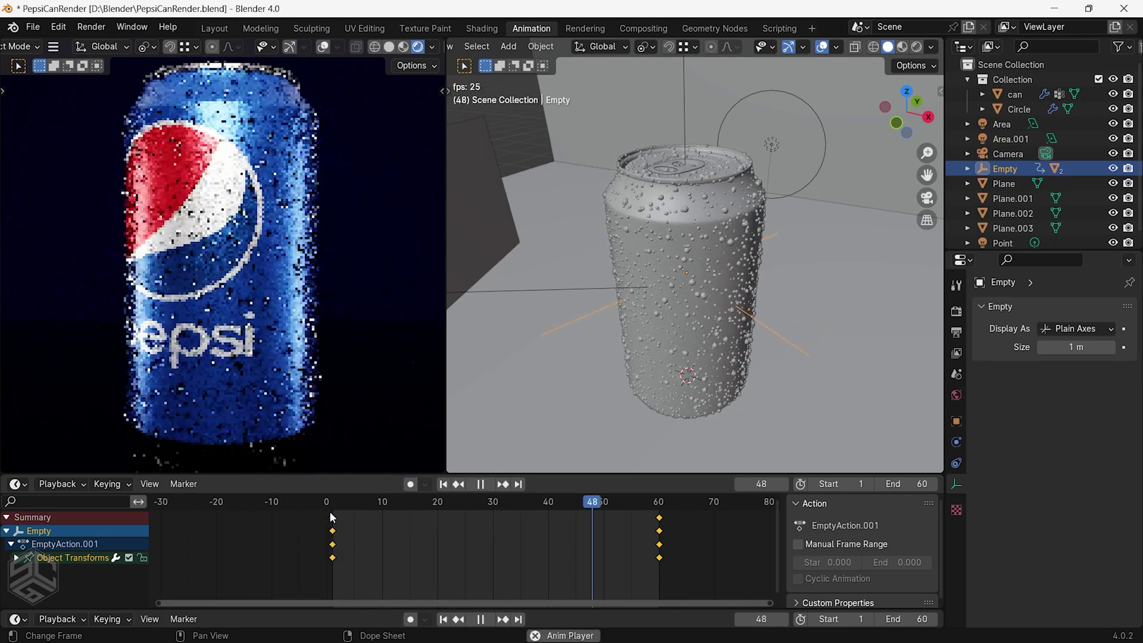
{"action": "key", "text": "space"}
{"action": "left_click_drag", "start_coordinate": [627, 508], "coordinate": [399, 512]}
{"action": "key", "text": "space"}
Select the camera and reframe its view as a close-up of the can's upper part
{"action": "scroll", "coordinate": [307, 313], "scroll_direction": "down", "scroll_amount": 4}
{"action": "left_click", "coordinate": [307, 313]}
{"action": "scroll", "coordinate": [590, 288], "scroll_direction": "down", "scroll_amount": 5}
{"action": "left_click", "coordinate": [619, 325]}
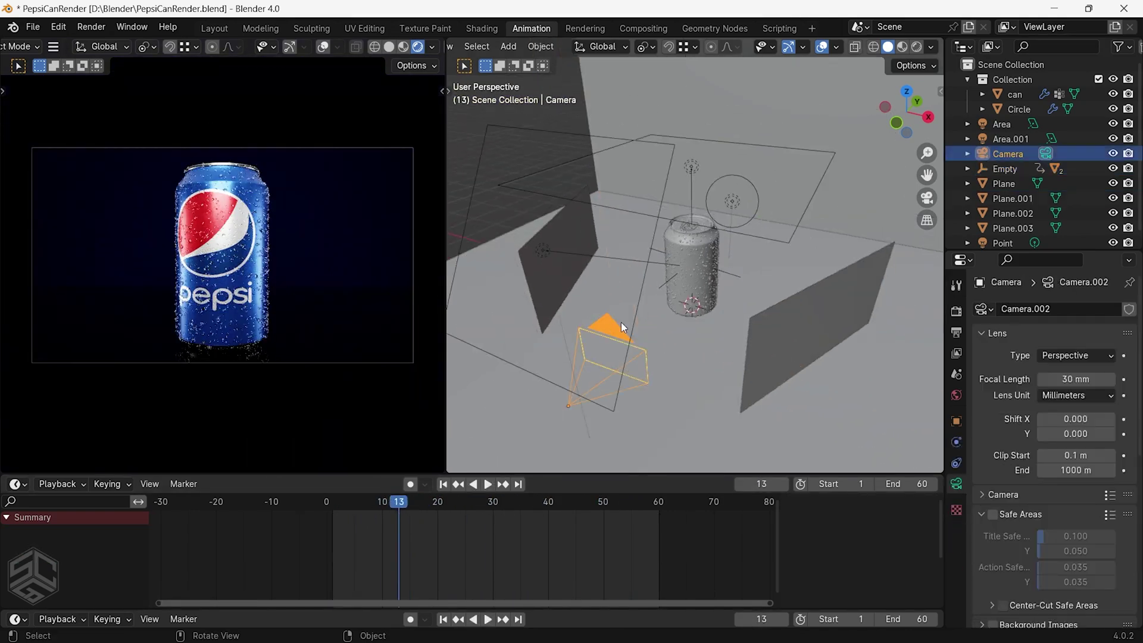
{"action": "key", "text": "n"}
{"action": "key", "text": "n"}
{"action": "left_click", "coordinate": [927, 198]}
{"action": "scroll", "coordinate": [695, 241], "scroll_direction": "up", "scroll_amount": 3}
{"action": "middle_click_drag", "start_coordinate": [695, 241], "coordinate": [711, 258], "text": "shift"}
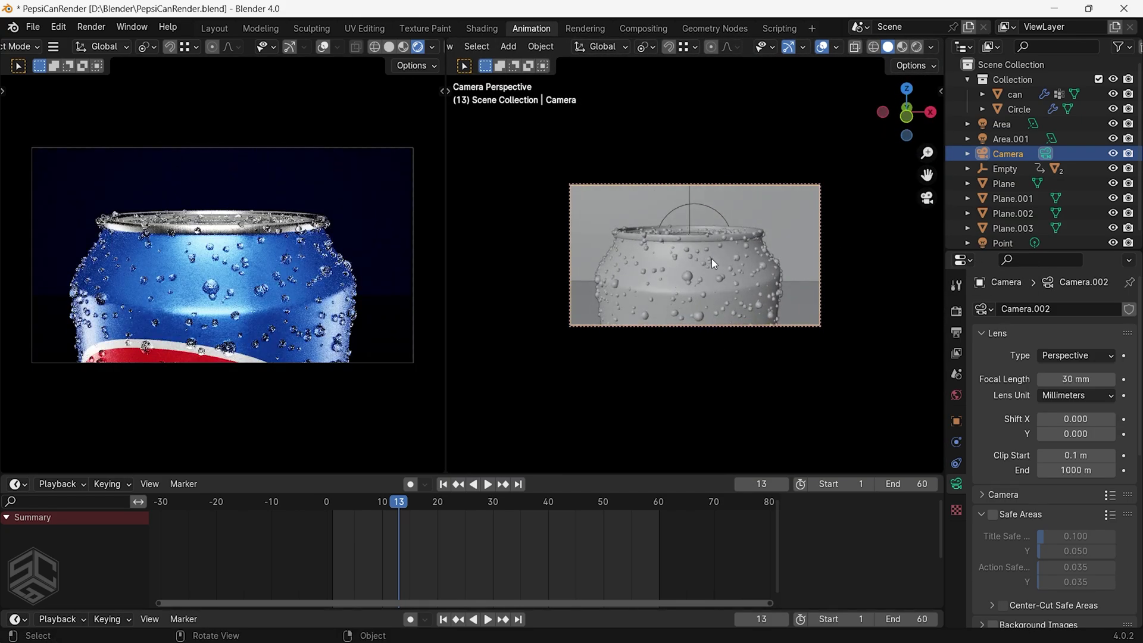
Insert a Location & Rotation keyframe for the camera at frame 1
{"action": "key", "text": "shift+Left"}
{"action": "key", "text": "i"}
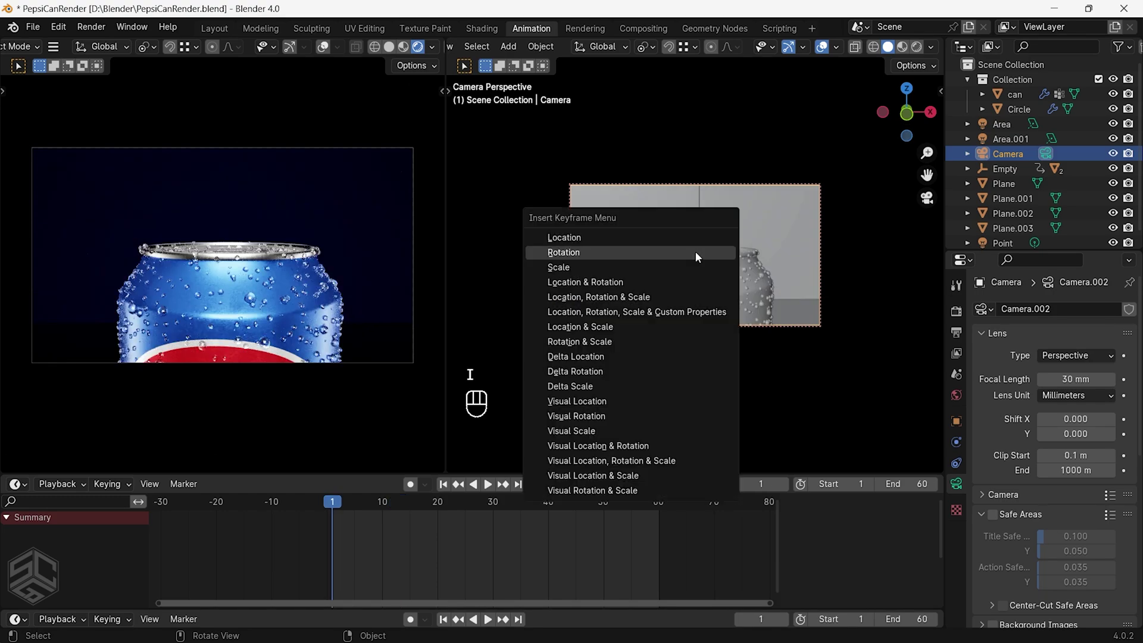
{"action": "left_click", "coordinate": [667, 282]}
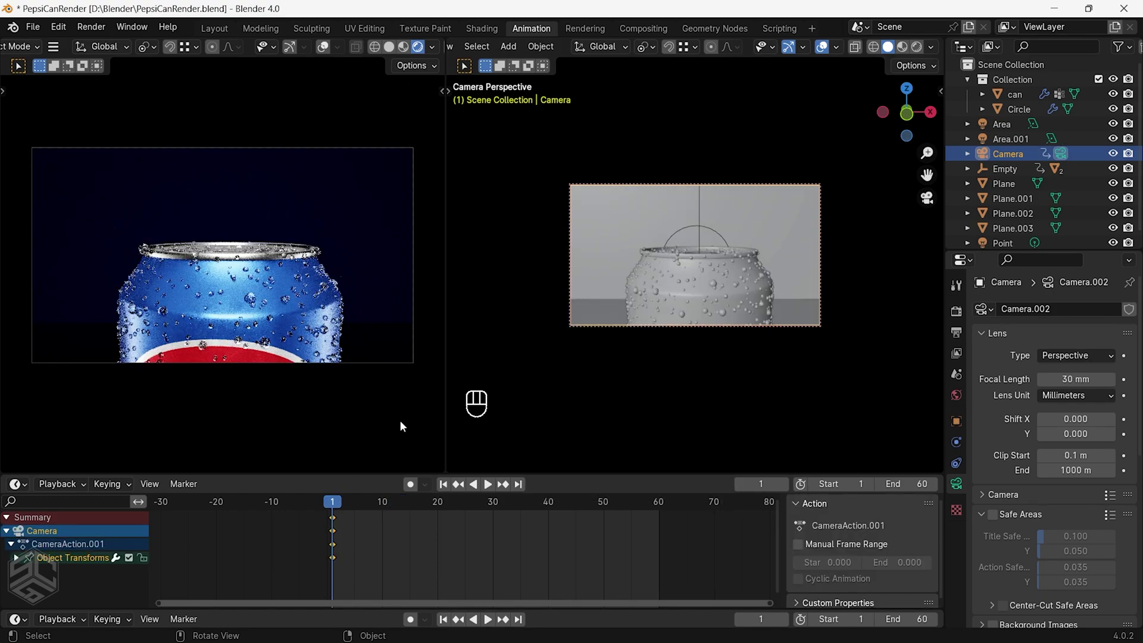
At frame 60, reframe the camera lower on the can body and keyframe its location and rotation
{"action": "left_click", "coordinate": [518, 484]}
{"action": "mouse_move", "coordinate": [725, 281]}
{"action": "middle_mouse_down", "text": "shift"}
{"action": "mouse_move", "coordinate": [716, 223]}
{"action": "mouse_move", "coordinate": [728, 266]}
{"action": "middle_mouse_up", "text": "shift"}
{"action": "key", "text": "i"}
{"action": "left_click", "coordinate": [728, 265]}
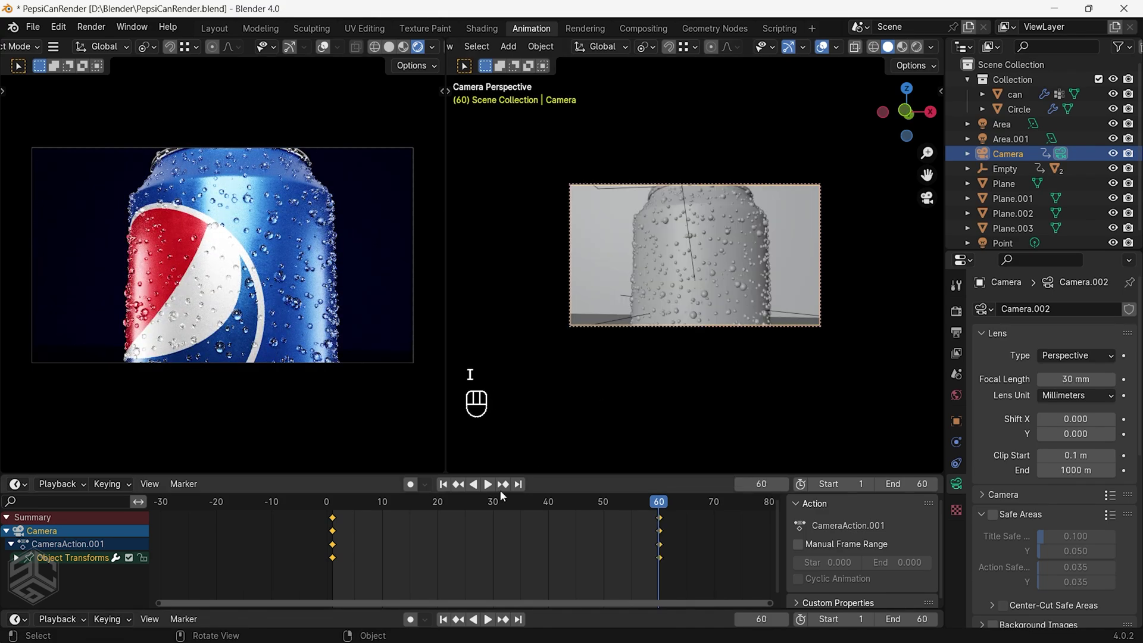
Set the camera's keyframe interpolation to Linear and play the camera move from frame 1 to check it
{"action": "left_click", "coordinate": [446, 485]}
{"action": "key", "text": "space"}
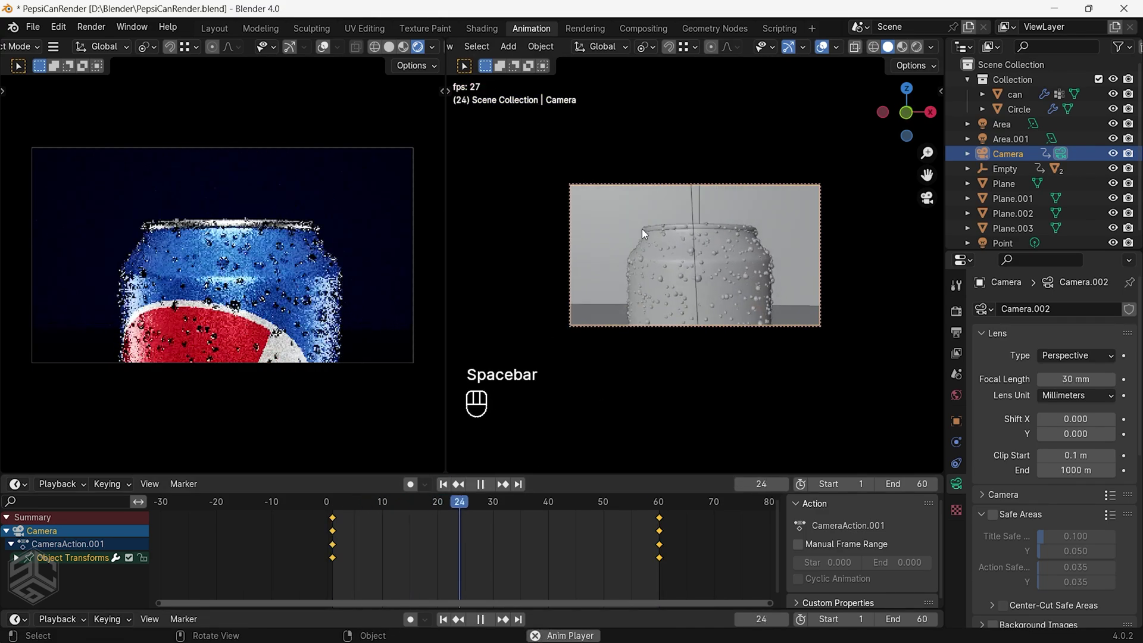
{"action": "left_click_drag", "start_coordinate": [475, 505], "coordinate": [575, 512]}
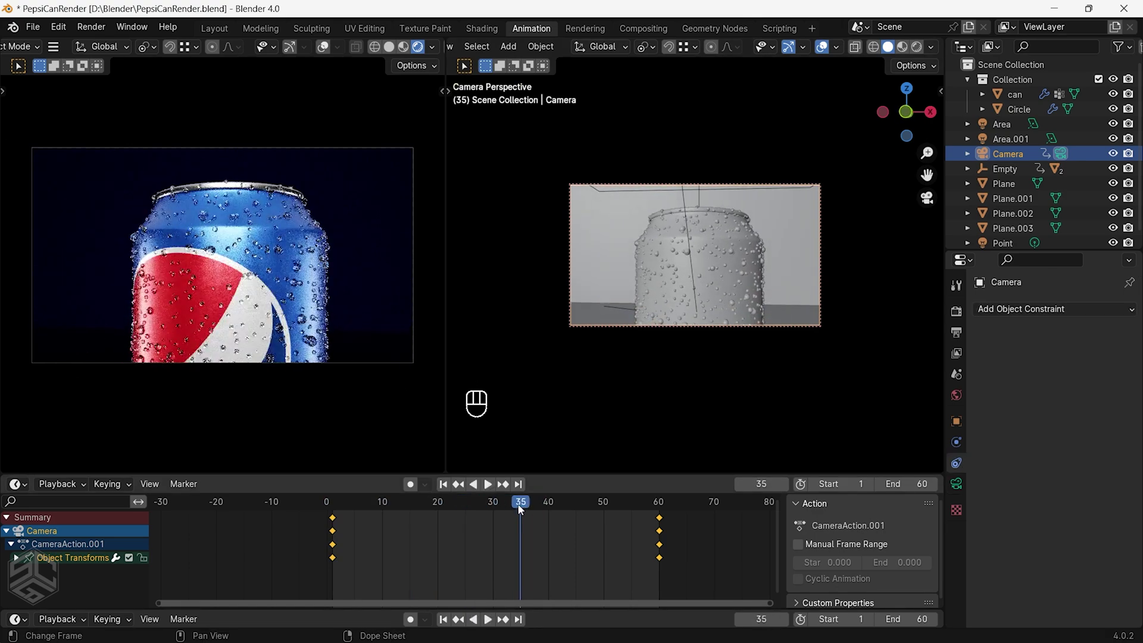
{"action": "key", "text": "t"}
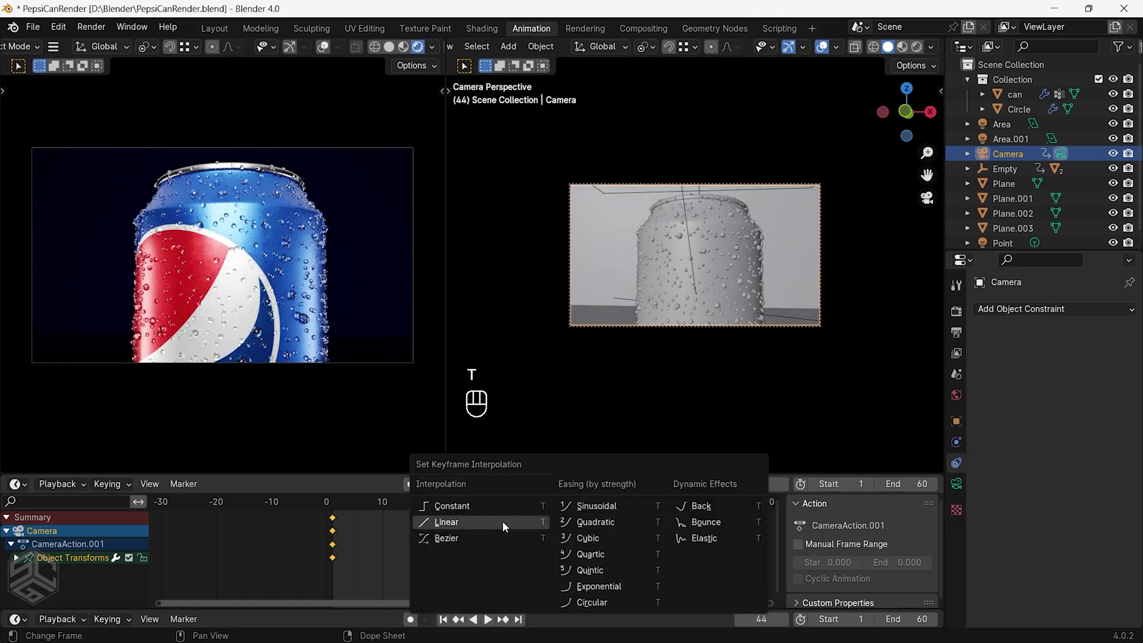
{"action": "left_click", "coordinate": [503, 520]}
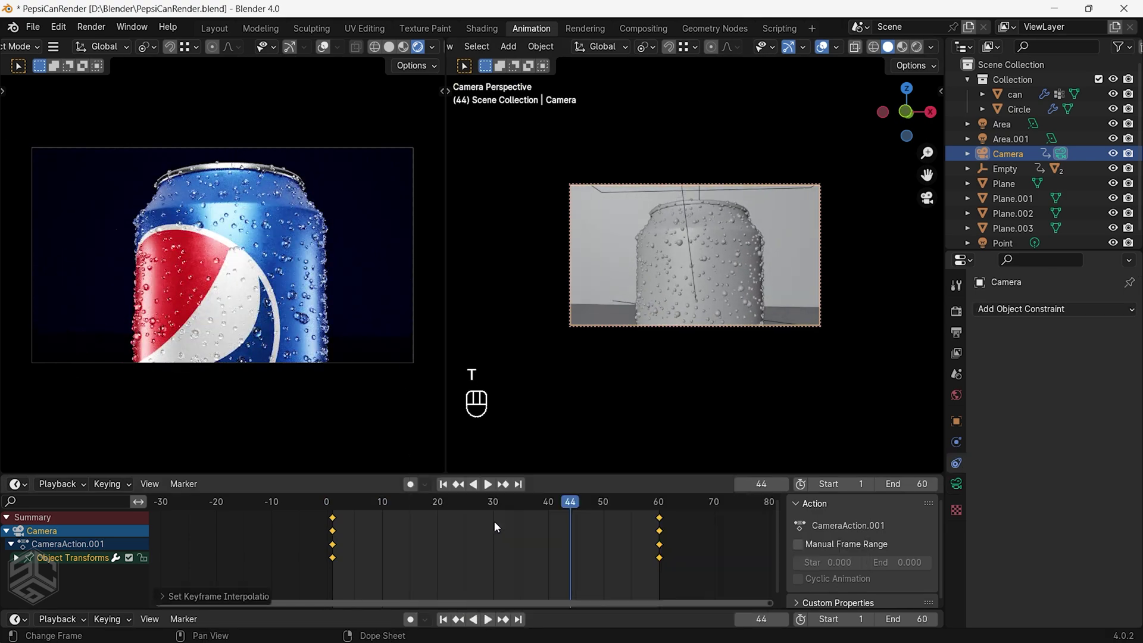
{"action": "left_click", "coordinate": [444, 485]}
{"action": "key", "text": "space"}
{"action": "key", "text": "space"}
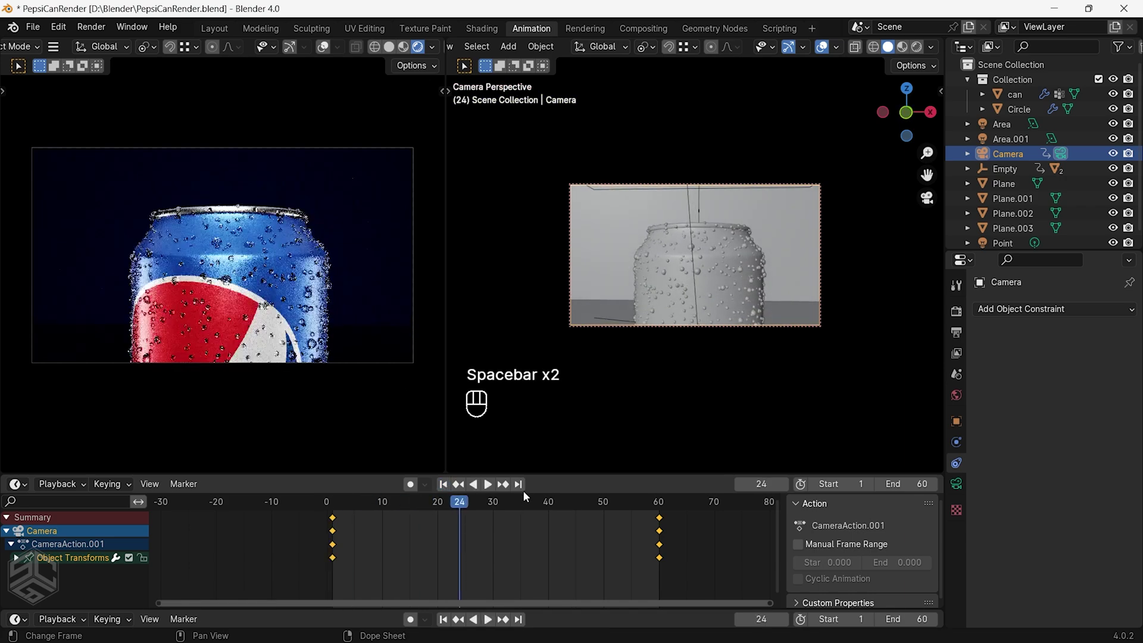
{"action": "key", "text": "space"}
{"action": "key", "text": "space"}
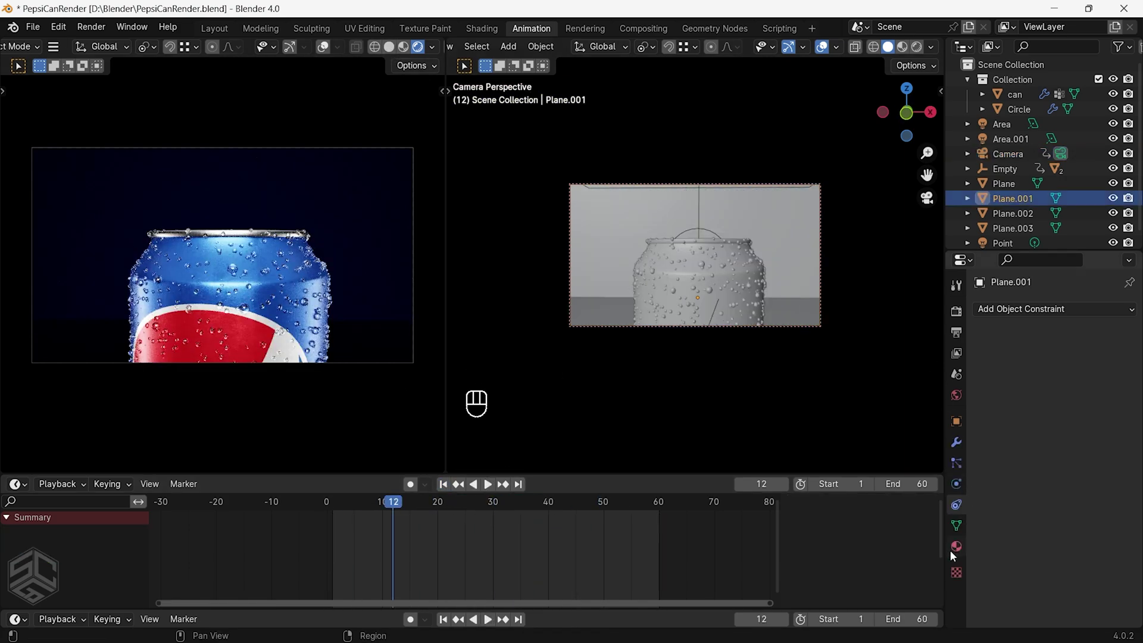
Darken the material colour of the backdrop Plane.001
{"action": "left_click", "coordinate": [955, 546]}
{"action": "left_click", "coordinate": [1079, 464]}
{"action": "left_click_drag", "start_coordinate": [1107, 319], "coordinate": [1106, 331]}
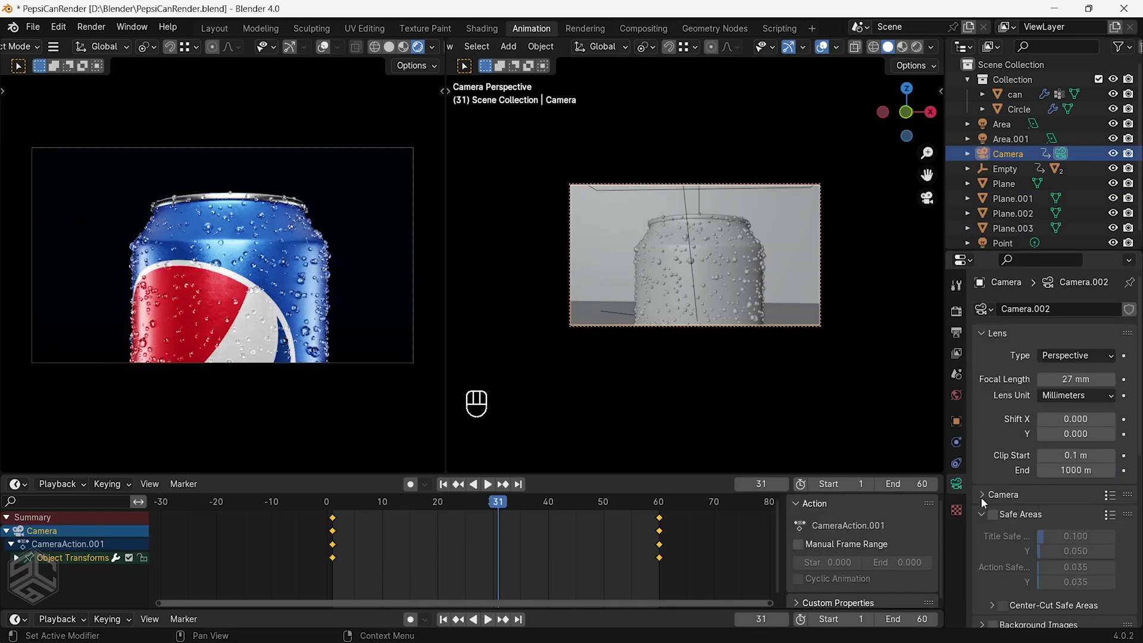
Set the camera's depth of field to focus on the can with an F-Stop of 1.7, and save the file
{"action": "scroll", "coordinate": [982, 500], "scroll_direction": "down", "scroll_amount": 10}
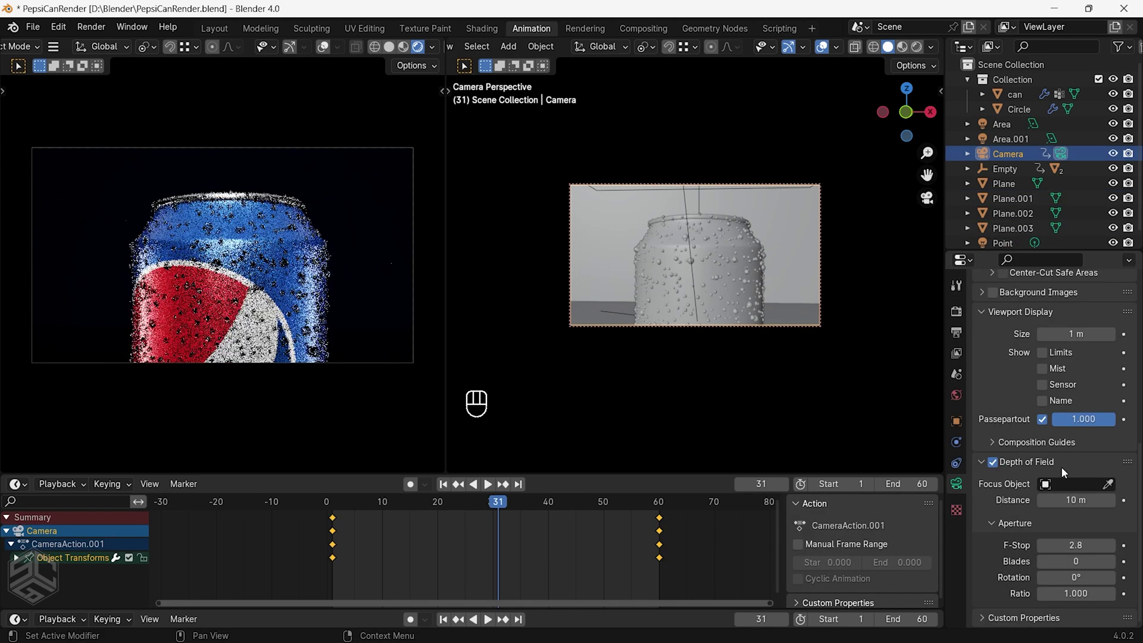
{"action": "left_click", "coordinate": [728, 256]}
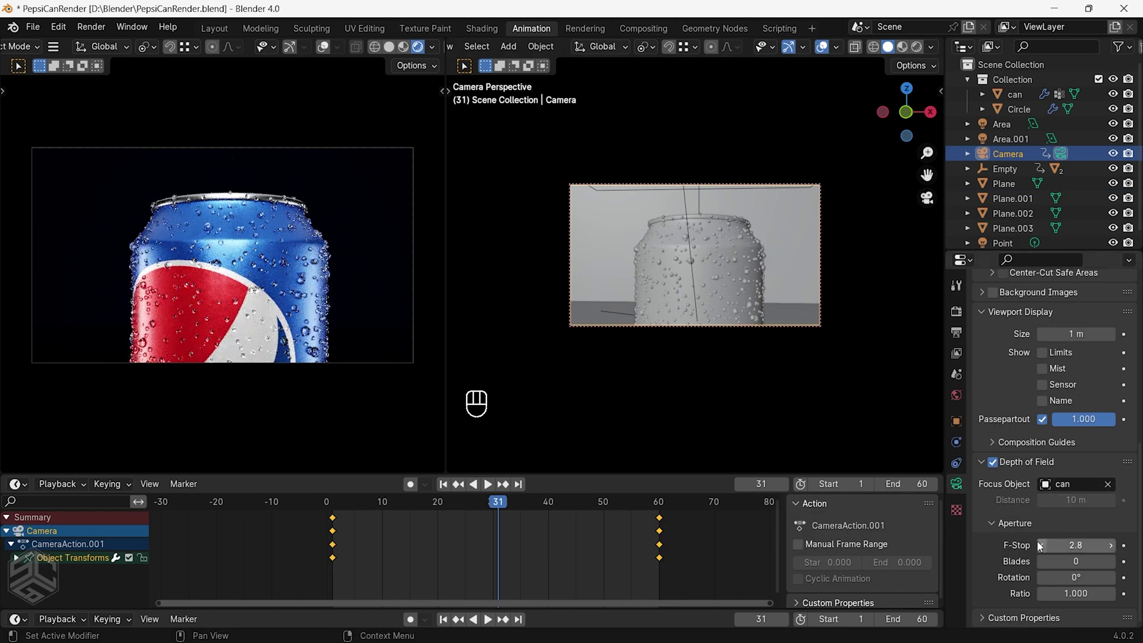
{"action": "left_click_drag", "start_coordinate": [1040, 546], "coordinate": [1024, 545]}
{"action": "key", "text": "ctrl+s"}
Scrub through the camera animation back to frame 1 and delete all of the camera's keyframes
{"action": "key", "text": "space"}
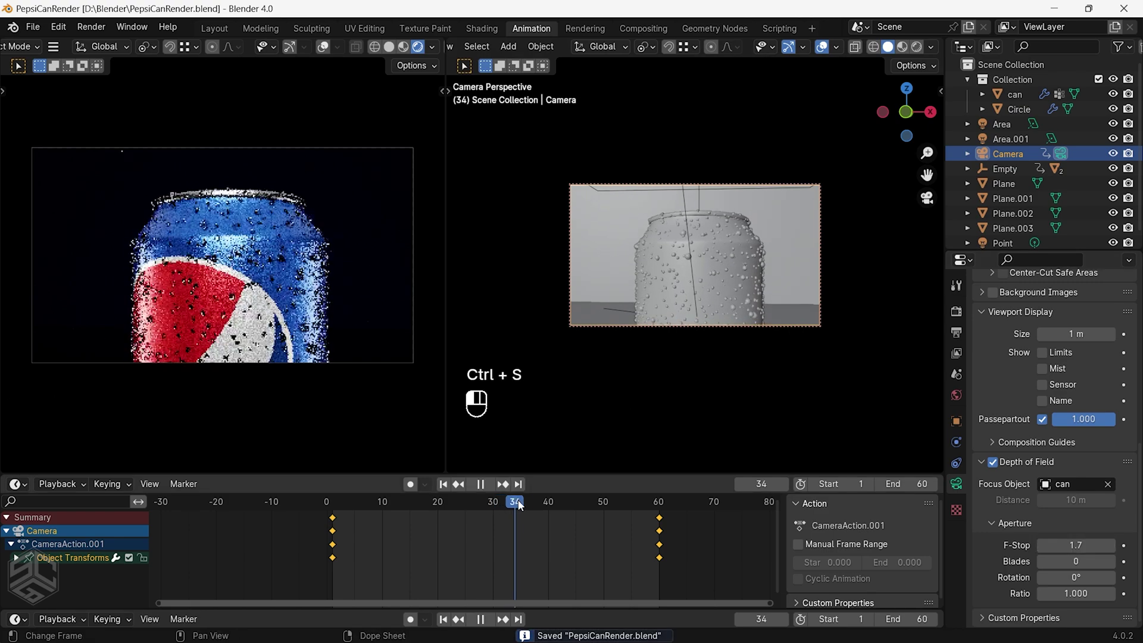
{"action": "left_click_drag", "start_coordinate": [524, 506], "coordinate": [649, 518]}
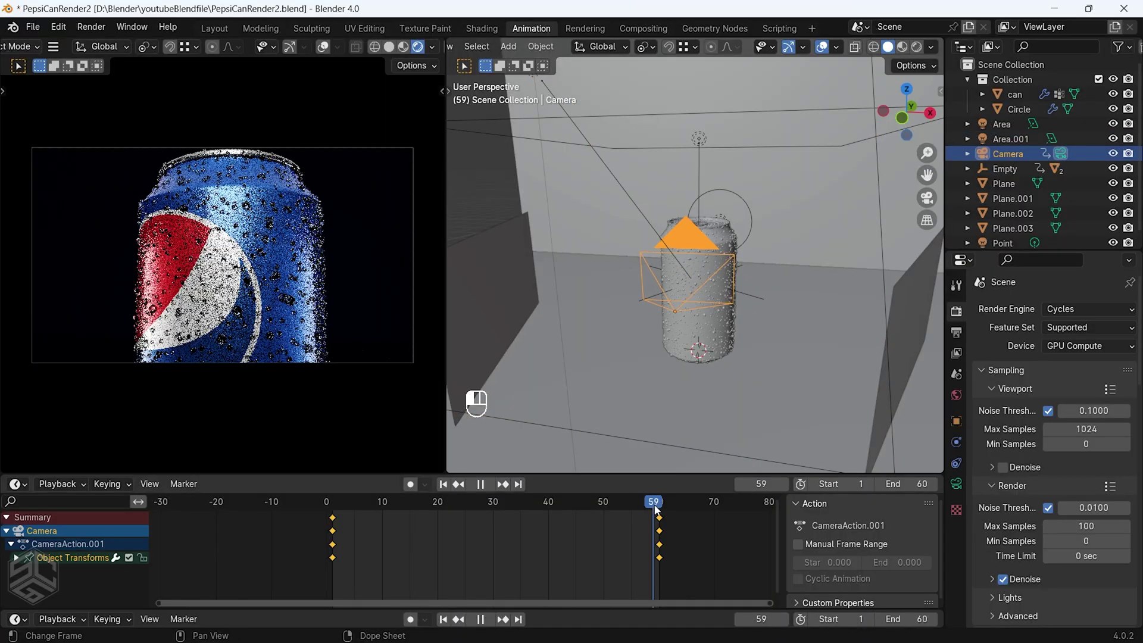
{"action": "left_click_drag", "start_coordinate": [657, 510], "coordinate": [344, 503]}
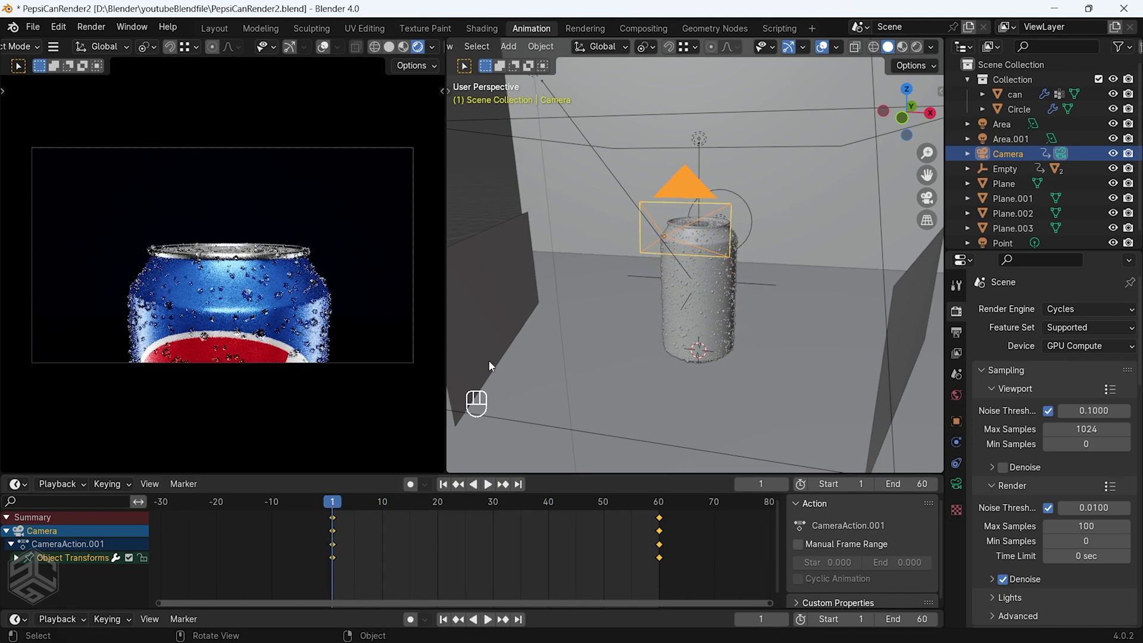
{"action": "key", "text": "a"}
{"action": "key", "text": "x"}
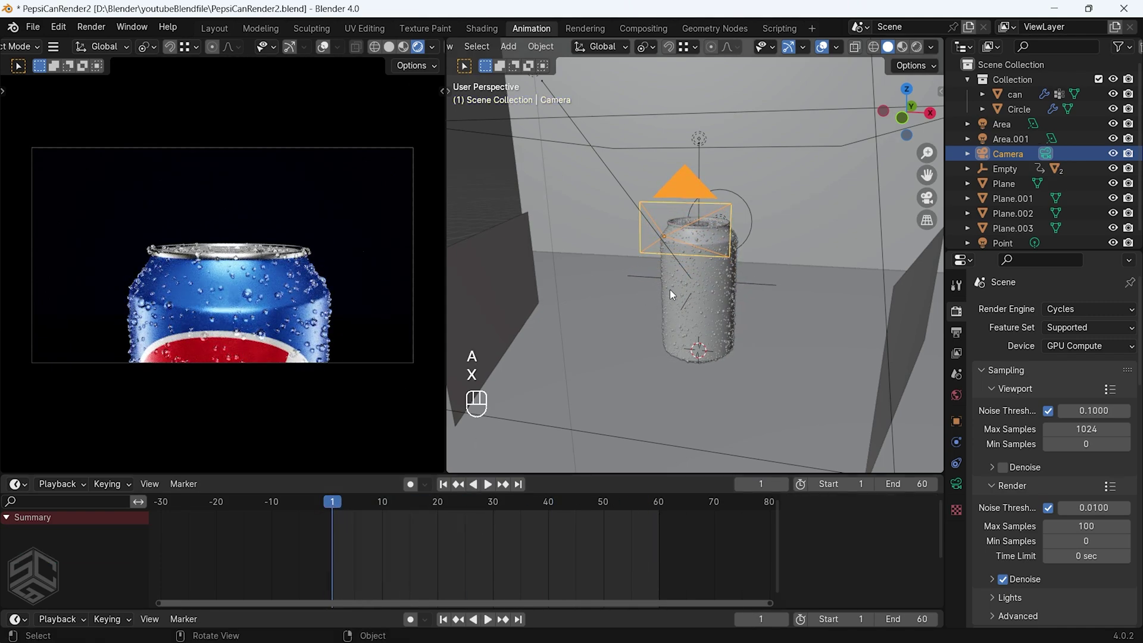
Reframe the camera on the can's pepsi lettering and keyframe its transforms at frame 1
{"action": "key", "text": "KP_0"}
{"action": "middle_click_drag", "start_coordinate": [714, 286], "coordinate": [725, 171], "text": "shift"}
{"action": "mouse_move", "coordinate": [721, 240]}
{"action": "middle_mouse_down", "text": "shift"}
{"action": "mouse_move", "coordinate": [712, 235]}
{"action": "mouse_move", "coordinate": [709, 258]}
{"action": "mouse_move", "coordinate": [734, 246]}
{"action": "middle_mouse_up", "text": "shift"}
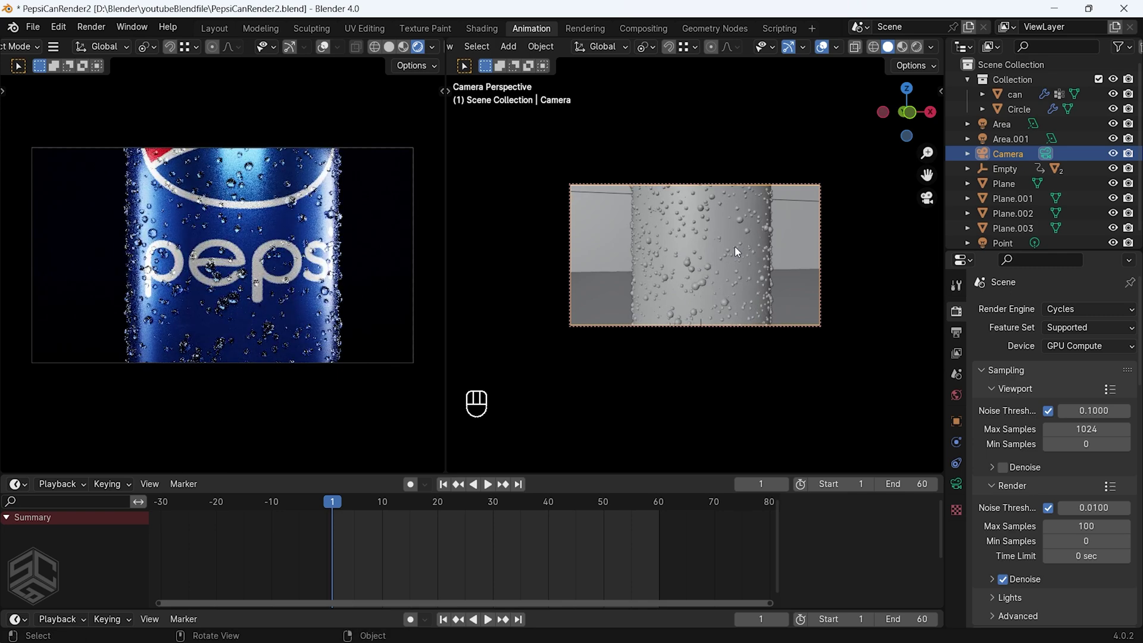
{"action": "key", "text": "i"}
{"action": "left_click", "coordinate": [734, 245]}
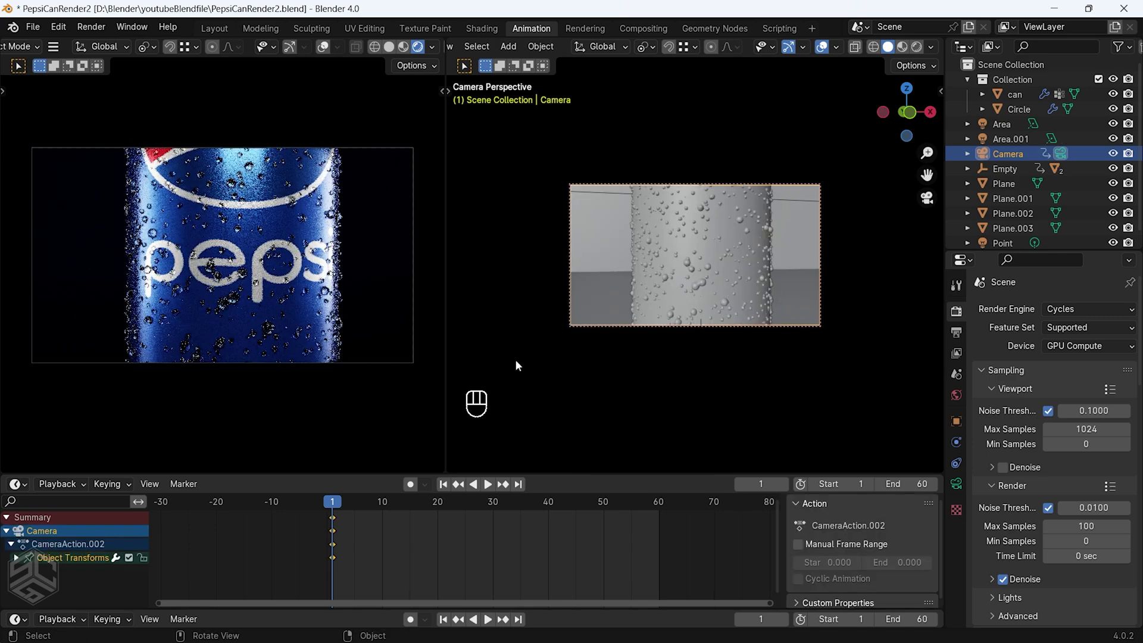
At frame 60, shift the camera framing slightly on the lettering and keyframe its transforms
{"action": "key", "text": "shift+Right"}
{"action": "middle_click_drag", "start_coordinate": [746, 271], "coordinate": [742, 253], "text": "shift"}
{"action": "key", "text": "i"}
{"action": "left_click", "coordinate": [742, 255]}
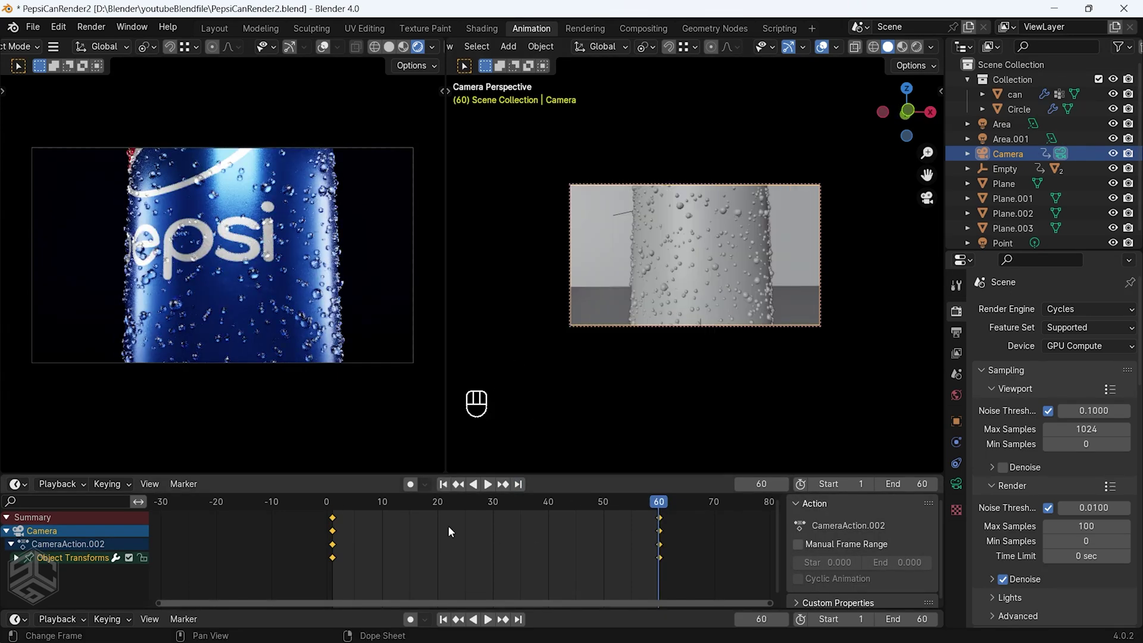
Set the new camera keyframes' interpolation to Linear and preview the lettering shot
{"action": "key", "text": "t"}
{"action": "left_click", "coordinate": [448, 525]}
{"action": "key", "text": "space"}
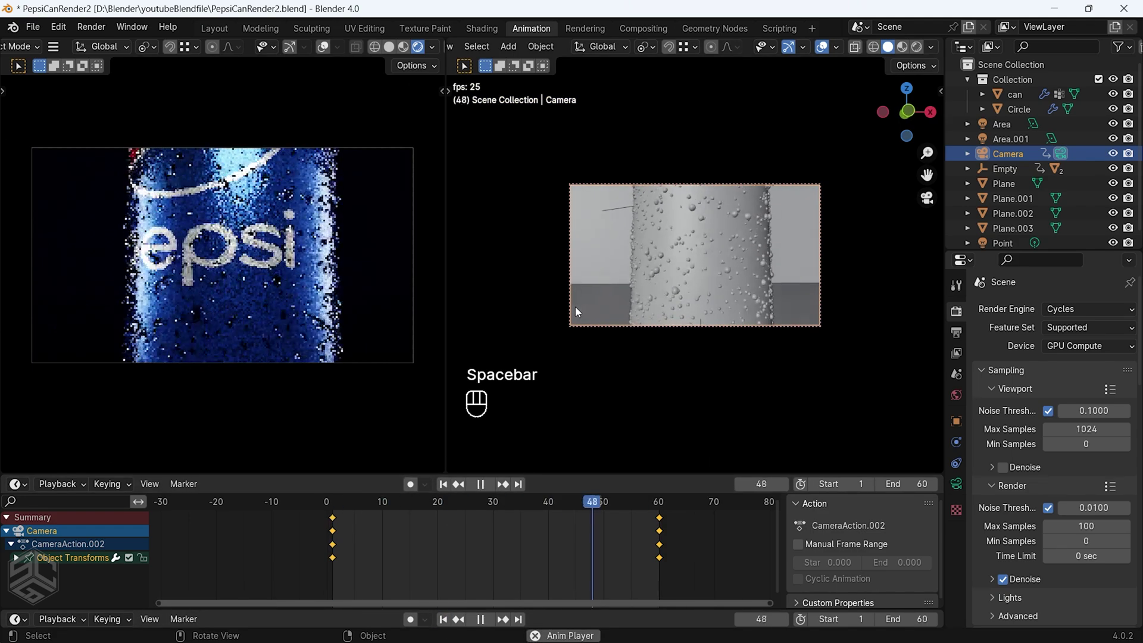
{"action": "key", "text": "Escape"}
Scale down the area light Area.001 and play the animation to check the lighting on the can
{"action": "left_click", "coordinate": [932, 202]}
{"action": "scroll", "coordinate": [745, 266], "scroll_direction": "down", "scroll_amount": 8}
{"action": "middle_click_drag", "start_coordinate": [728, 247], "coordinate": [738, 298]}
{"action": "left_click", "coordinate": [774, 305]}
{"action": "key", "text": "s"}
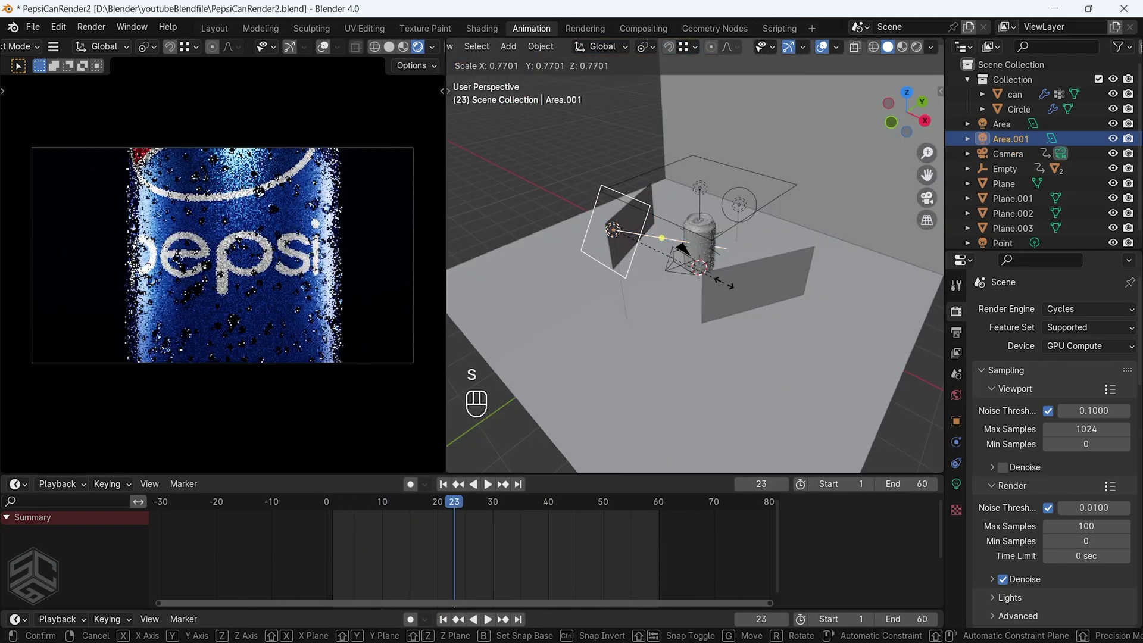
{"action": "left_click", "coordinate": [714, 281]}
{"action": "key", "text": "space"}
{"action": "key", "text": "space"}
{"action": "key", "text": "space"}
{"action": "key", "text": "space"}
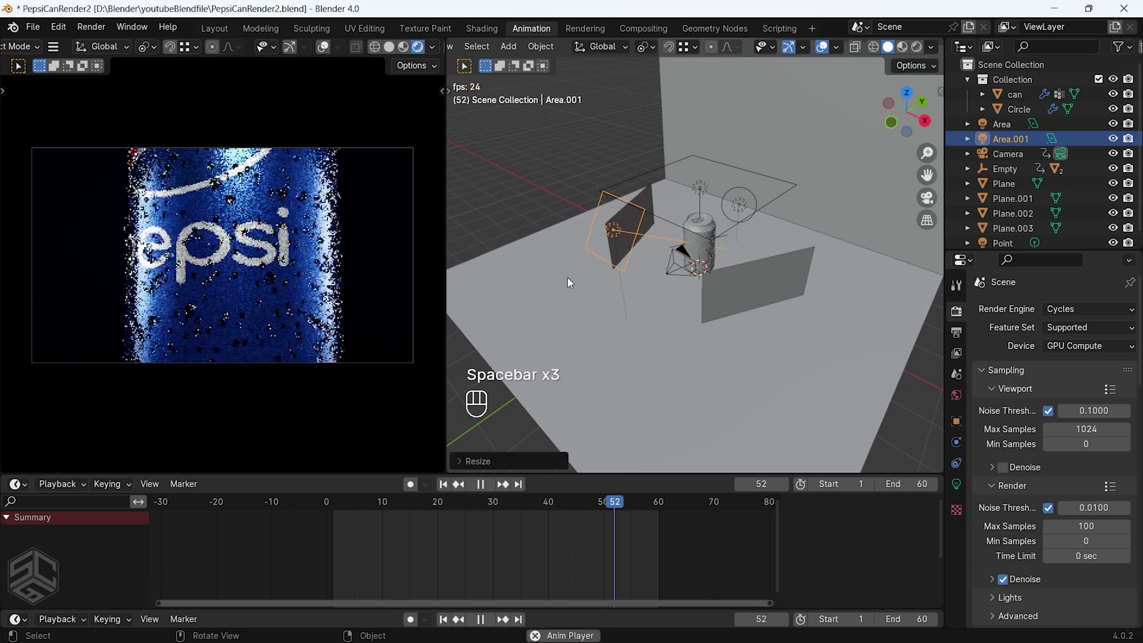
Move the light plane Plane.002 along the global Y and X axes and play the animation to check the reflections
{"action": "left_click", "coordinate": [741, 277]}
{"action": "middle_click_drag", "start_coordinate": [742, 276], "coordinate": [783, 331]}
{"action": "key", "text": "g"}
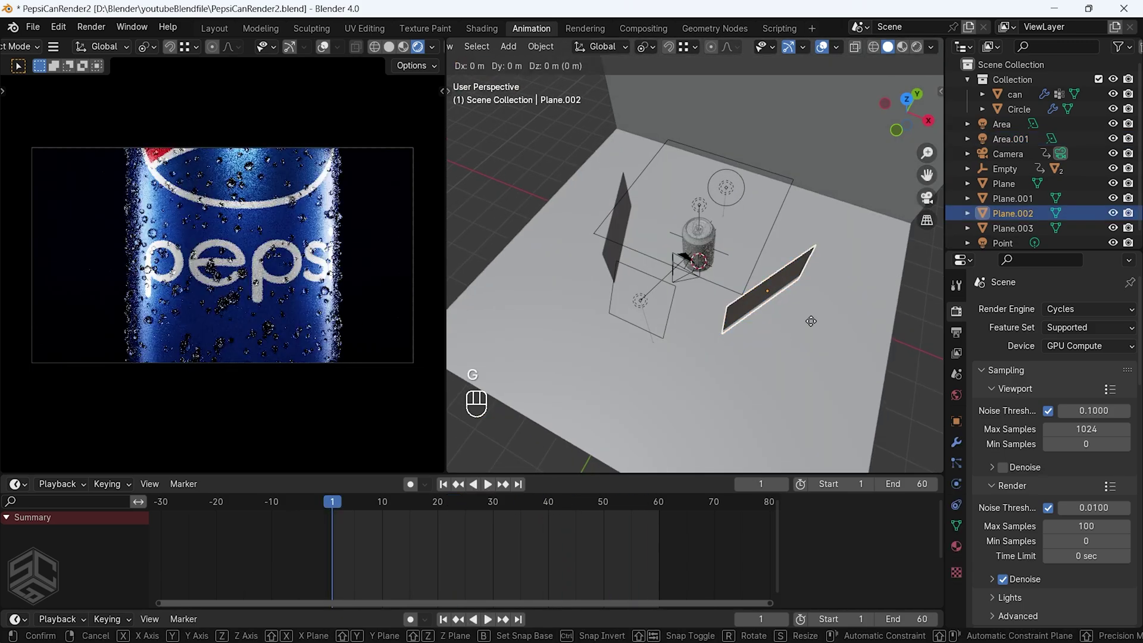
{"action": "key", "text": "y"}
{"action": "left_click", "coordinate": [782, 323]}
{"action": "key", "text": "g"}
{"action": "key", "text": "x"}
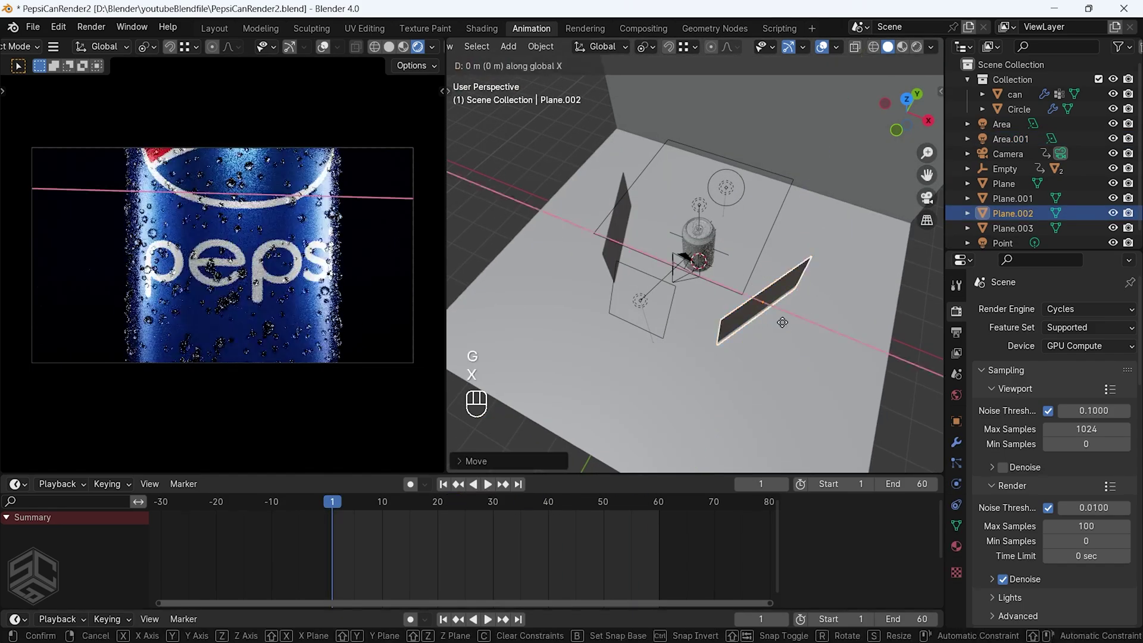
{"action": "left_click", "coordinate": [787, 325]}
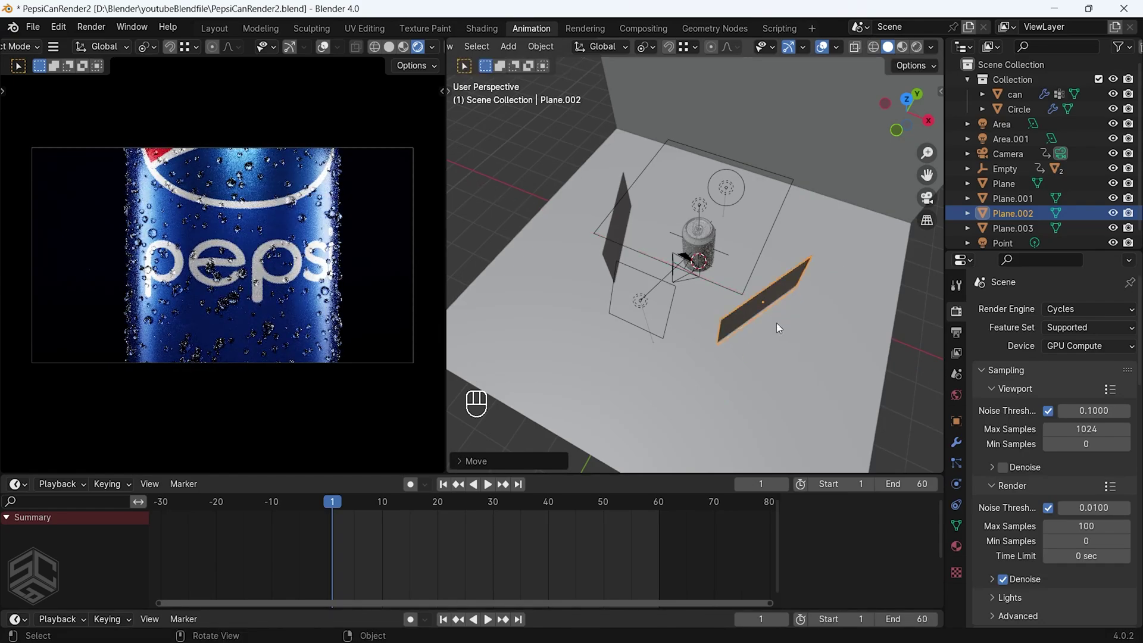
{"action": "key", "text": "space"}
{"action": "key", "text": "space"}
{"action": "key", "text": "space"}
{"action": "key", "text": "space"}
{"action": "key", "text": "space"}
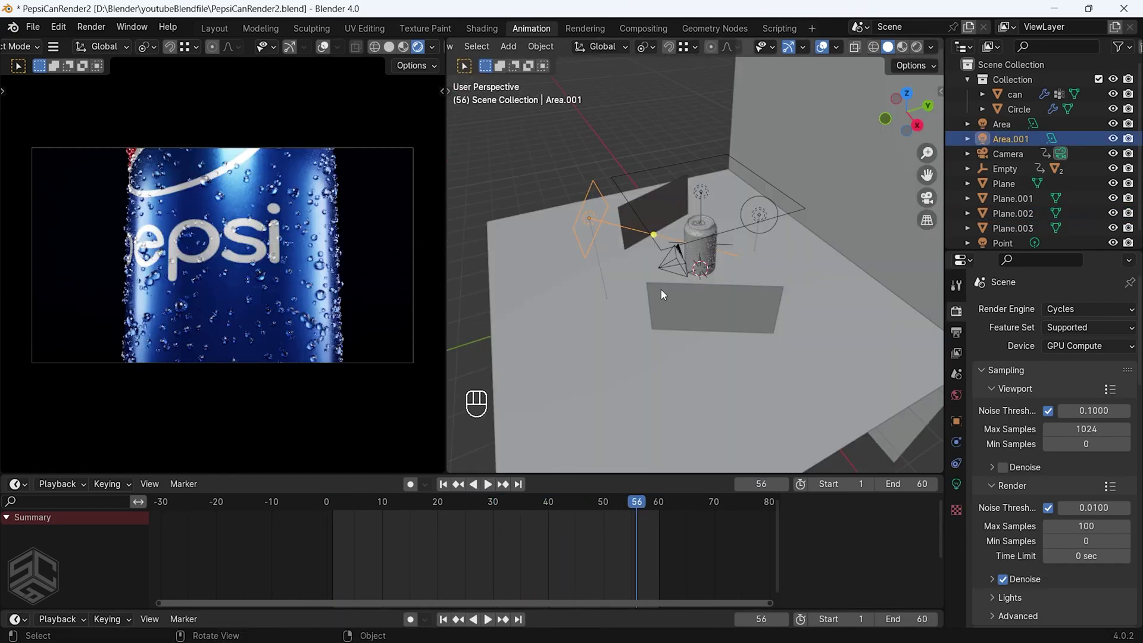
Move the area light Area.001 along the global Y axis and rescale it
{"action": "key", "text": "g"}
{"action": "key", "text": "y"}
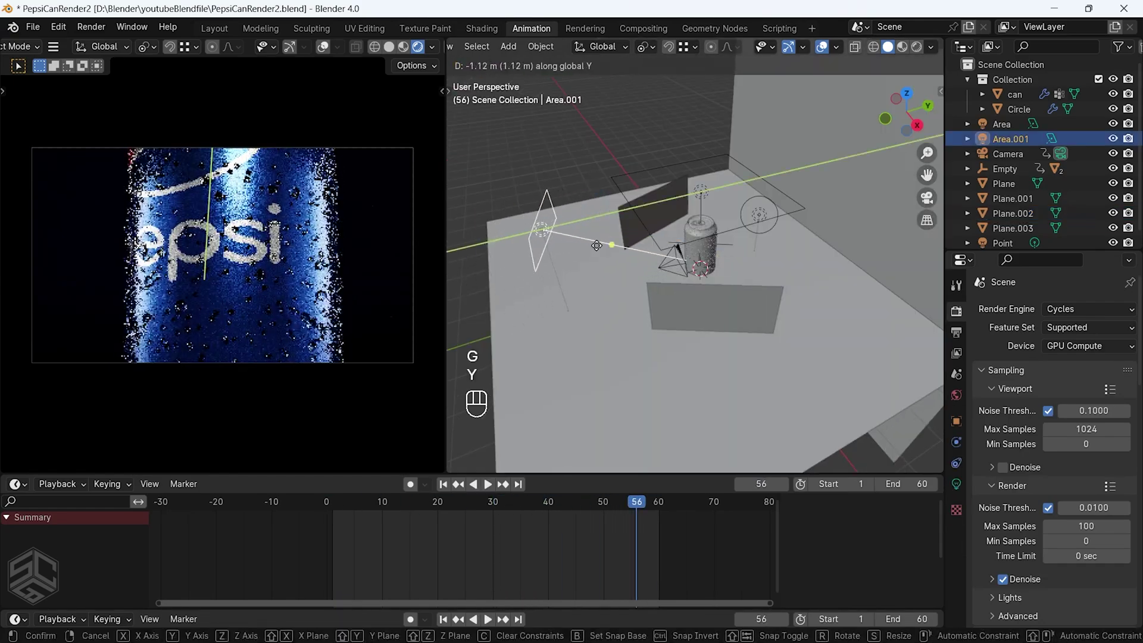
{"action": "left_click", "coordinate": [646, 271]}
{"action": "key", "text": "s"}
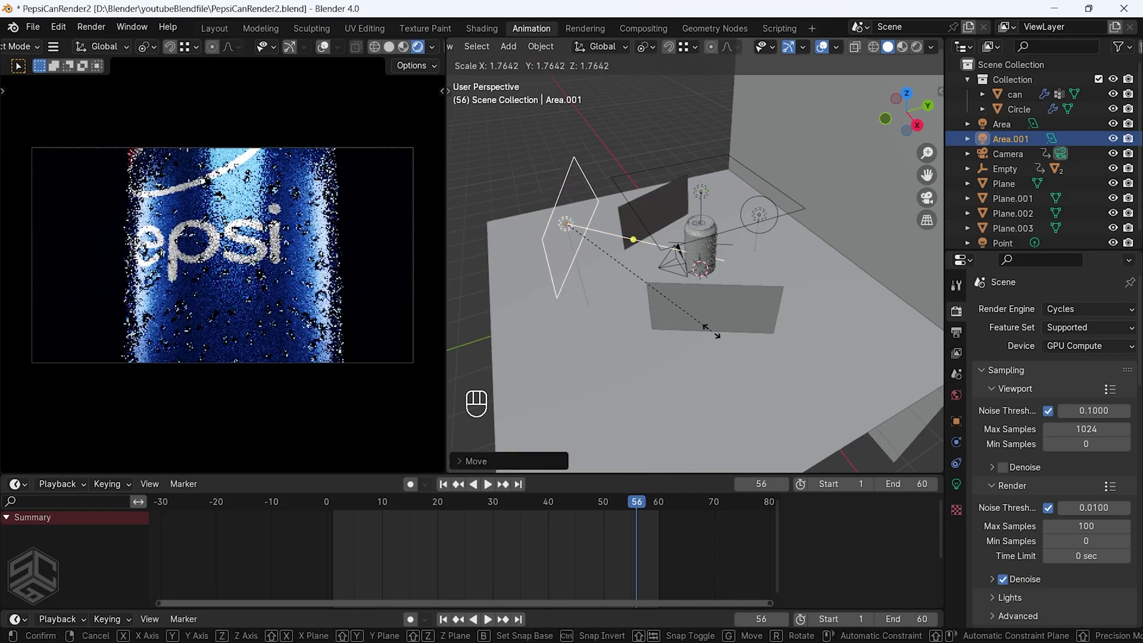
{"action": "left_click", "coordinate": [633, 257]}
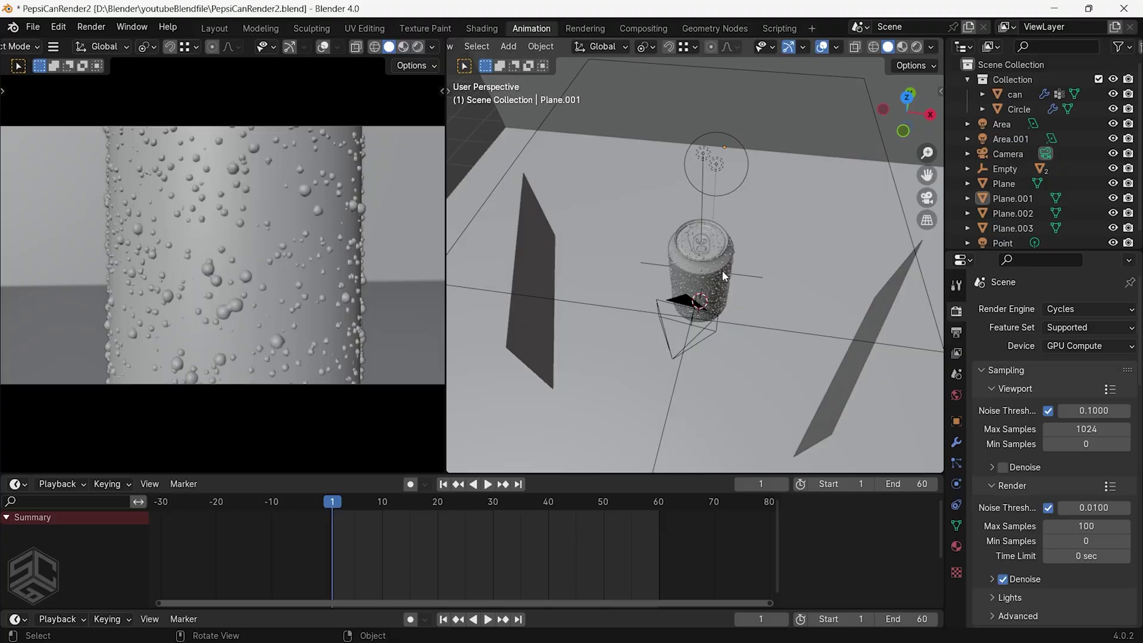
In top view, duplicate the can together with its Circle object and place the copy diagonally behind the original
{"action": "scroll", "coordinate": [699, 253], "scroll_direction": "up", "scroll_amount": 3}
{"action": "key", "text": "KP_7"}
{"action": "left_click", "coordinate": [619, 297]}
{"action": "middle_click_drag", "start_coordinate": [674, 278], "coordinate": [576, 356], "text": "shift"}
{"action": "left_click", "coordinate": [620, 301]}
{"action": "left_click", "coordinate": [625, 306], "text": "shift"}
{"action": "scroll", "coordinate": [627, 308], "scroll_direction": "down", "scroll_amount": 1}
{"action": "scroll", "coordinate": [606, 327], "scroll_direction": "down", "scroll_amount": 1}
{"action": "key", "text": "shift+z"}
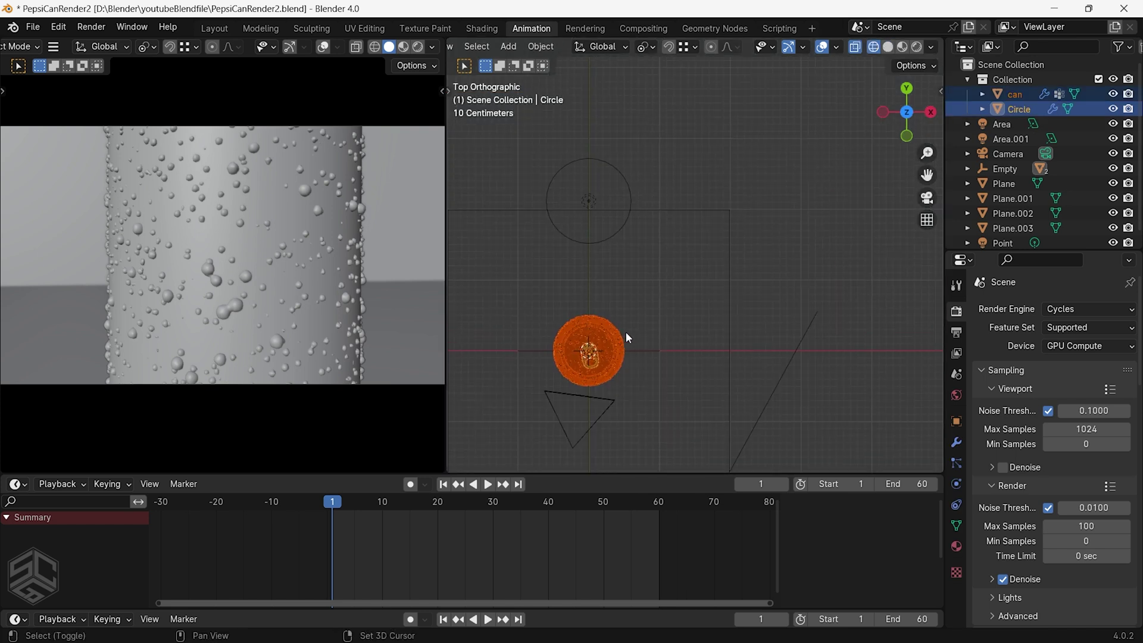
{"action": "key", "text": "shift+d"}
{"action": "left_click", "coordinate": [669, 271]}
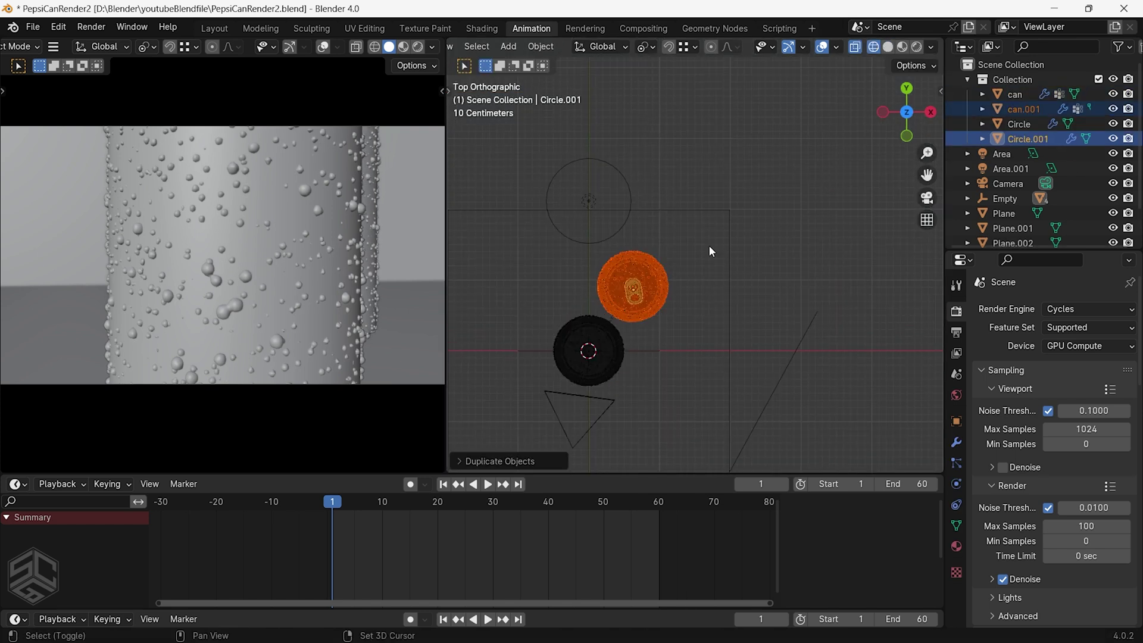
Keep duplicating the can and Circle pair along the same diagonal until can.006 ends a row of seven cans
{"action": "key", "text": "shift+d"}
{"action": "left_click", "coordinate": [723, 212]}
{"action": "scroll", "coordinate": [723, 212], "scroll_direction": "down", "scroll_amount": 2}
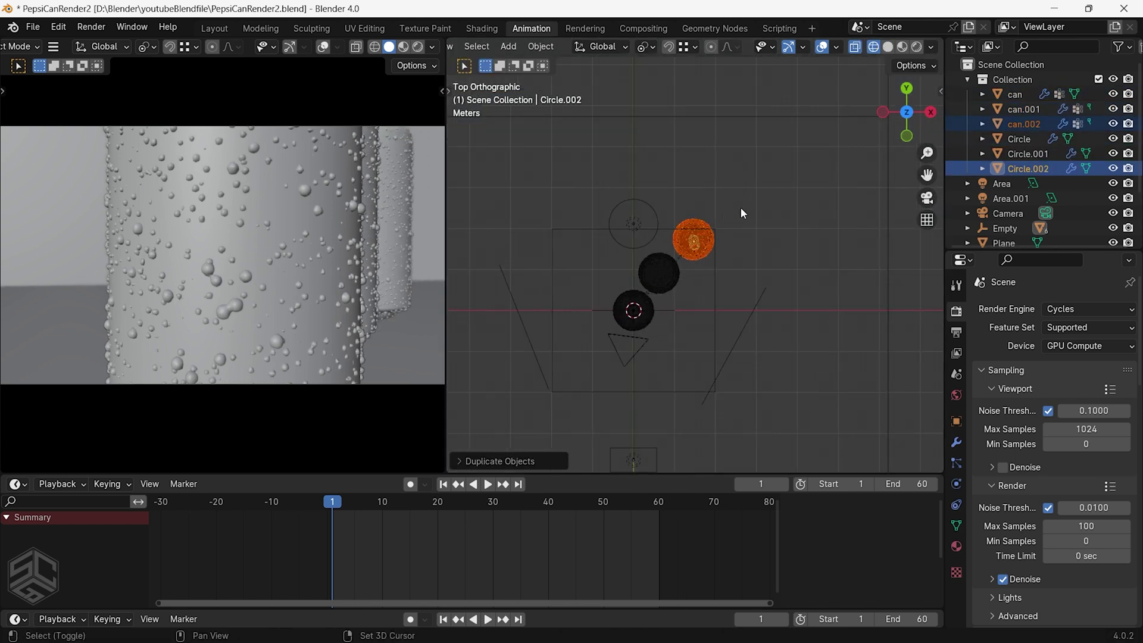
{"action": "key", "text": "shift+d"}
{"action": "left_click", "coordinate": [757, 181]}
{"action": "key", "text": "shift+d"}
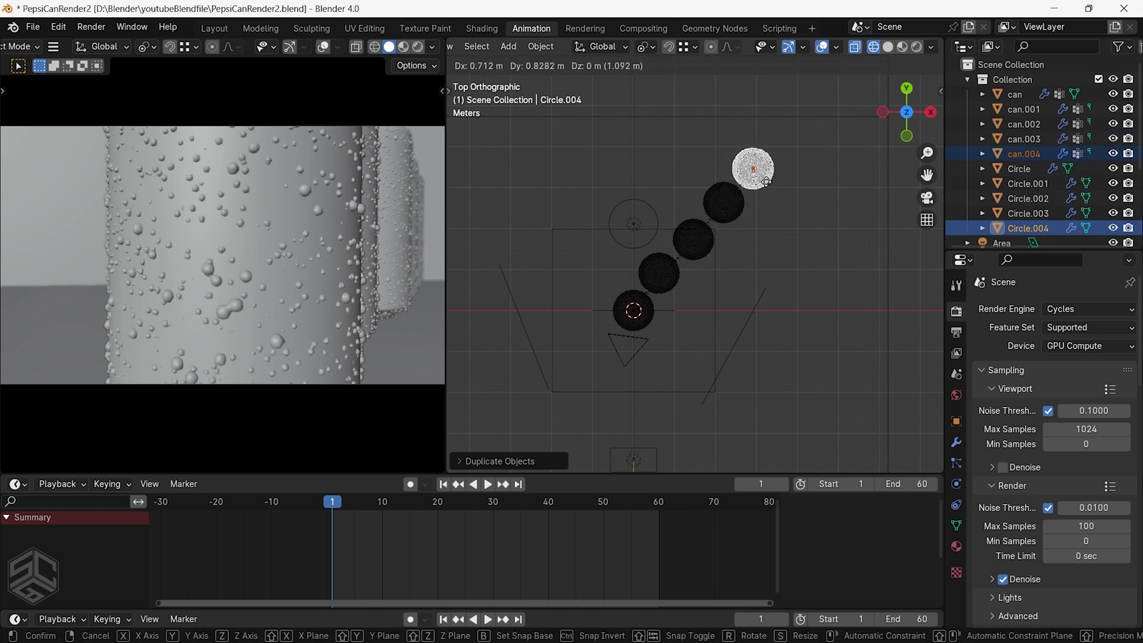
{"action": "left_click", "coordinate": [766, 182]}
{"action": "key", "text": "shift+d"}
{"action": "left_click", "coordinate": [797, 143]}
{"action": "scroll", "coordinate": [301, 263], "scroll_direction": "down", "scroll_amount": 4}
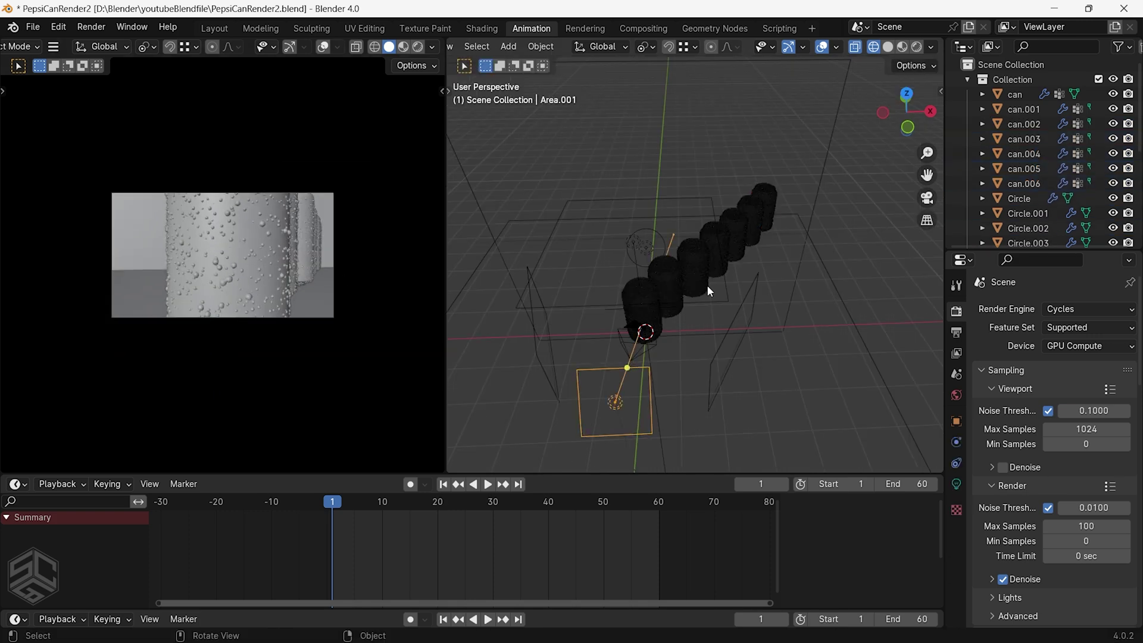
Switch to solid shading, select the camera and move it to look along the row of cans
{"action": "key", "text": "shift+z"}
{"action": "left_click", "coordinate": [654, 337]}
{"action": "key", "text": "KP_0"}
{"action": "key", "text": "g"}
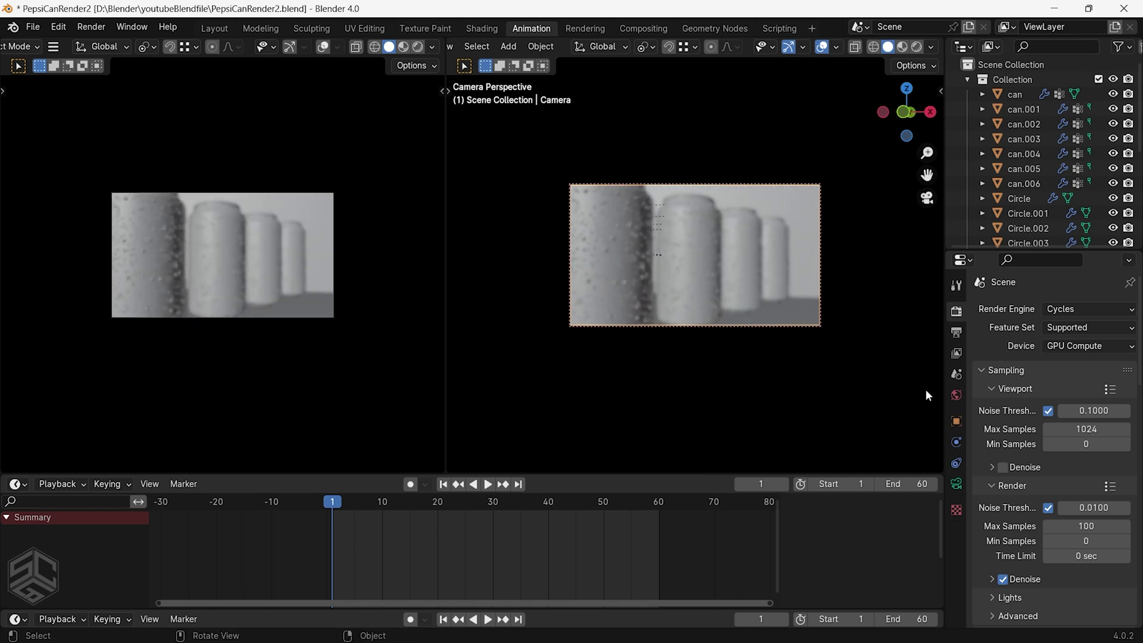
Turn off the camera's Depth of Field and reframe the shot on the row of cans
{"action": "left_click", "coordinate": [955, 483]}
{"action": "scroll", "coordinate": [1054, 417], "scroll_direction": "down", "scroll_amount": 8}
{"action": "left_click", "coordinate": [992, 461]}
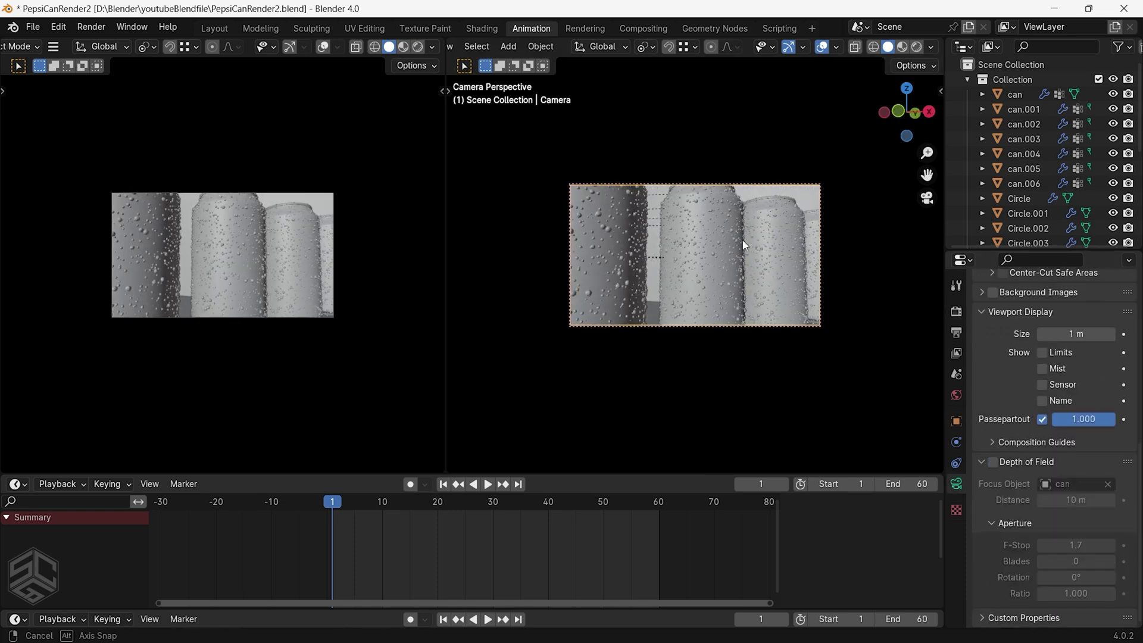
{"action": "middle_click_drag", "start_coordinate": [748, 241], "coordinate": [751, 279]}
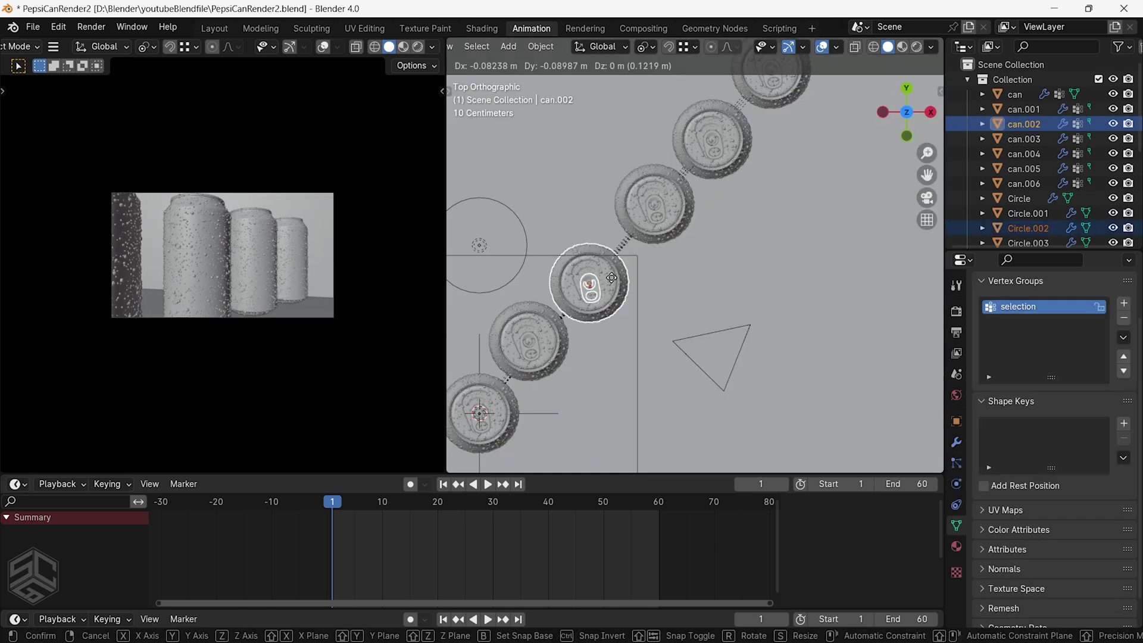
Move can.002 through can.005, with their Circle parts, closer together along the diagonal so the gaps are even
{"action": "left_click", "coordinate": [616, 280]}
{"action": "left_click", "coordinate": [669, 199]}
{"action": "key", "text": "g"}
{"action": "left_click", "coordinate": [675, 229]}
{"action": "left_click", "coordinate": [716, 142]}
{"action": "key", "text": "g"}
{"action": "left_click", "coordinate": [728, 179]}
{"action": "middle_click_drag", "start_coordinate": [774, 70], "coordinate": [709, 180], "text": "shift"}
{"action": "left_click", "coordinate": [712, 180]}
{"action": "key", "text": "g"}
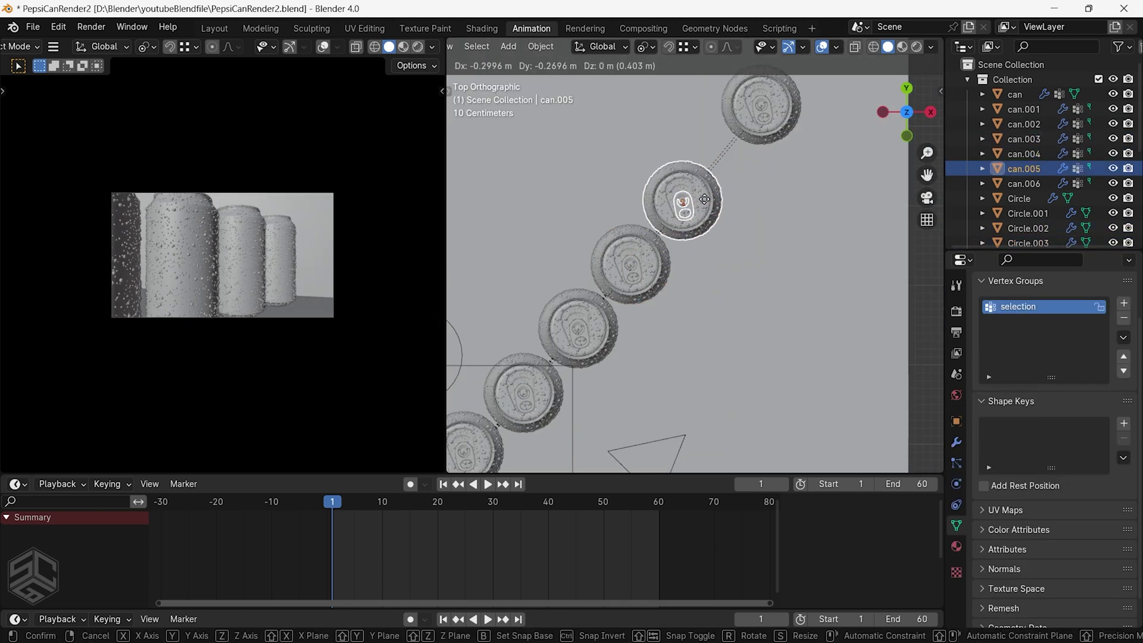
{"action": "left_click", "coordinate": [704, 199]}
Move can.006 with its Circle part up to the row and duplicate the pair once more at the far end
{"action": "left_click", "coordinate": [772, 134]}
{"action": "left_click", "coordinate": [763, 114], "text": "shift"}
{"action": "key", "text": "g"}
{"action": "left_click", "coordinate": [747, 179]}
{"action": "scroll", "coordinate": [744, 181], "scroll_direction": "down", "scroll_amount": 3}
{"action": "key", "text": "shift+d"}
{"action": "left_click", "coordinate": [772, 147]}
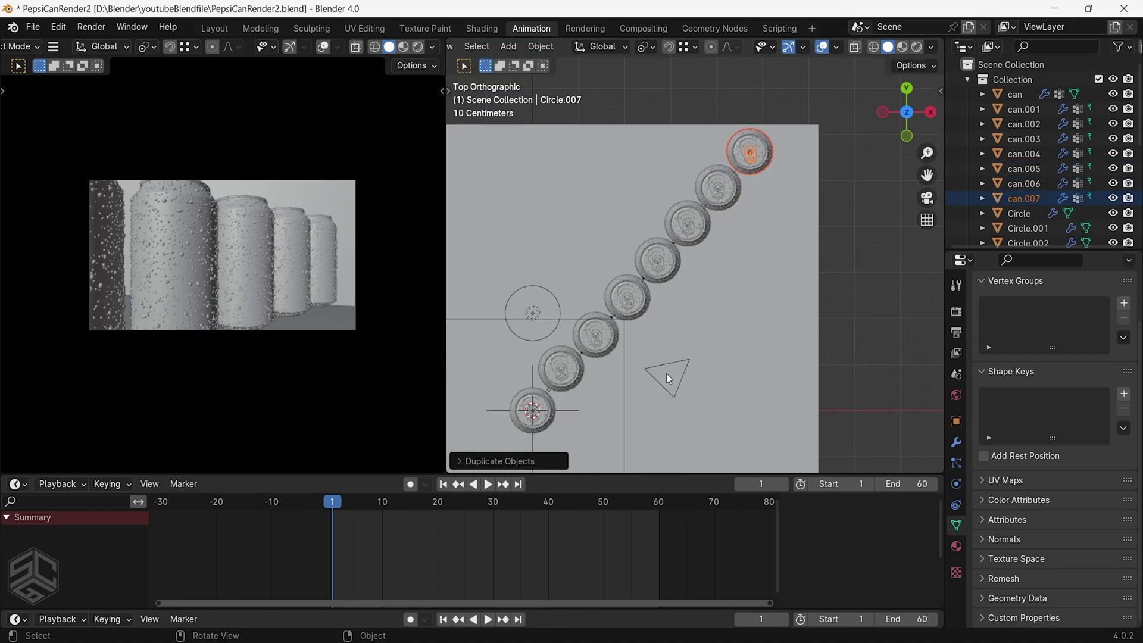
Reframe the camera low along the row of cans and insert a Location & Rotation keyframe at frame 1
{"action": "scroll", "coordinate": [666, 373], "scroll_direction": "down", "scroll_amount": 1}
{"action": "left_click", "coordinate": [931, 199]}
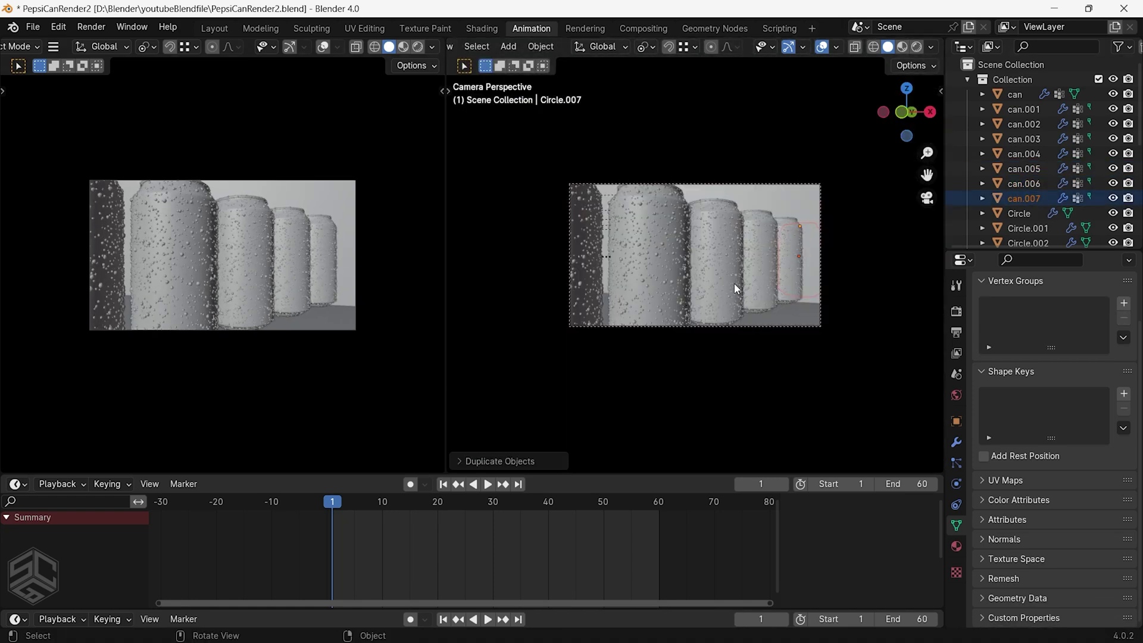
{"action": "mouse_move", "coordinate": [736, 281]}
{"action": "middle_mouse_down"}
{"action": "mouse_move", "coordinate": [683, 272]}
{"action": "mouse_move", "coordinate": [750, 274]}
{"action": "middle_mouse_up"}
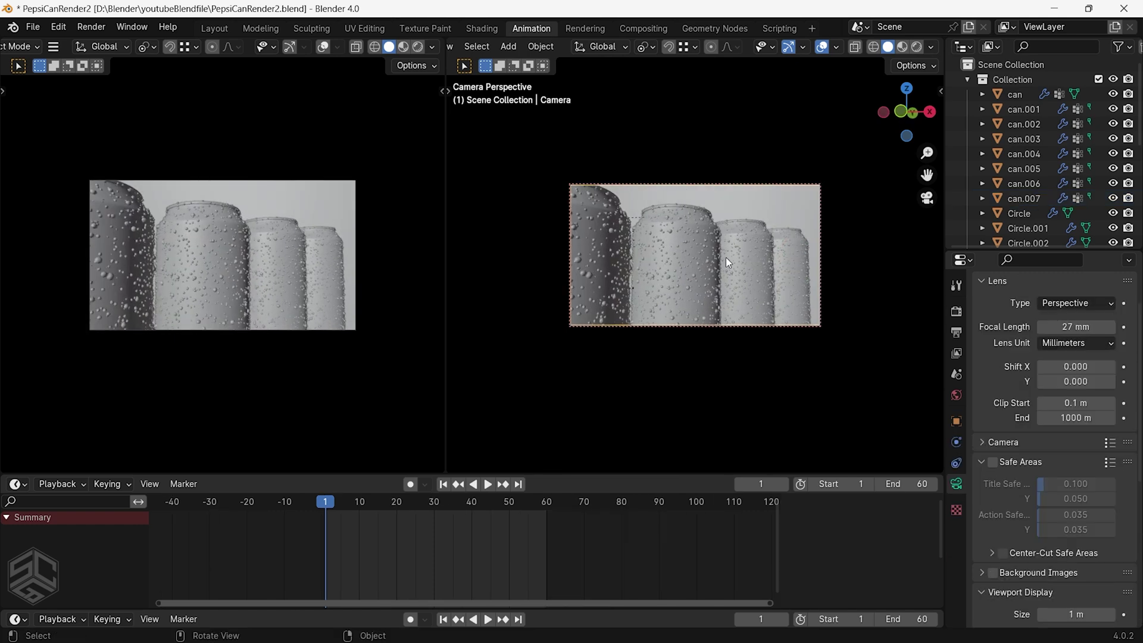
{"action": "key", "text": "i"}
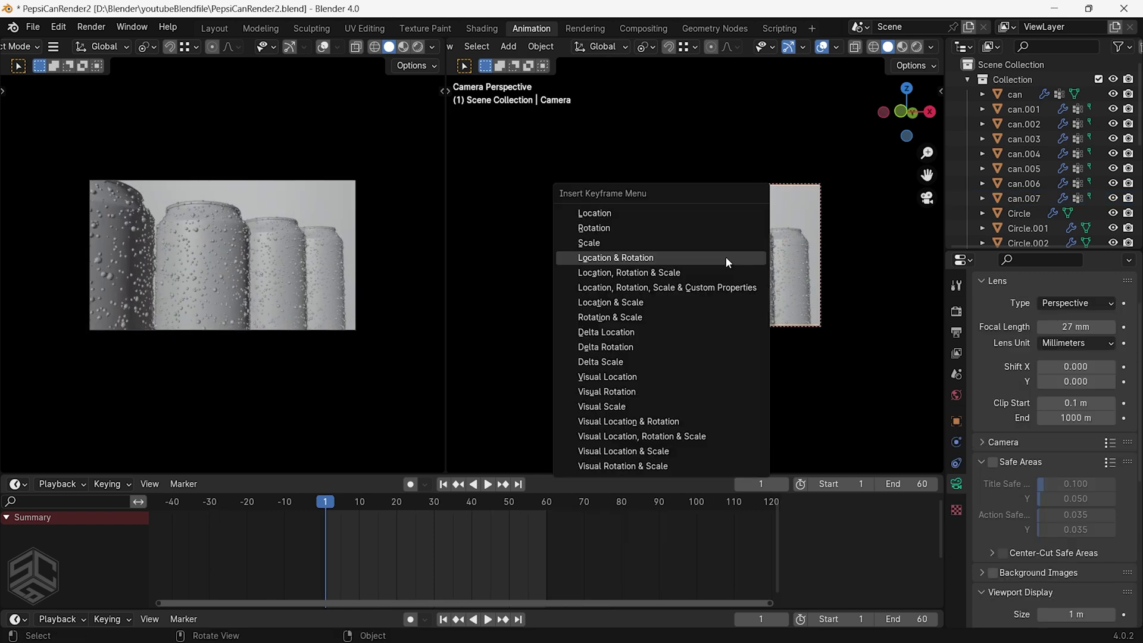
{"action": "left_click", "coordinate": [726, 258]}
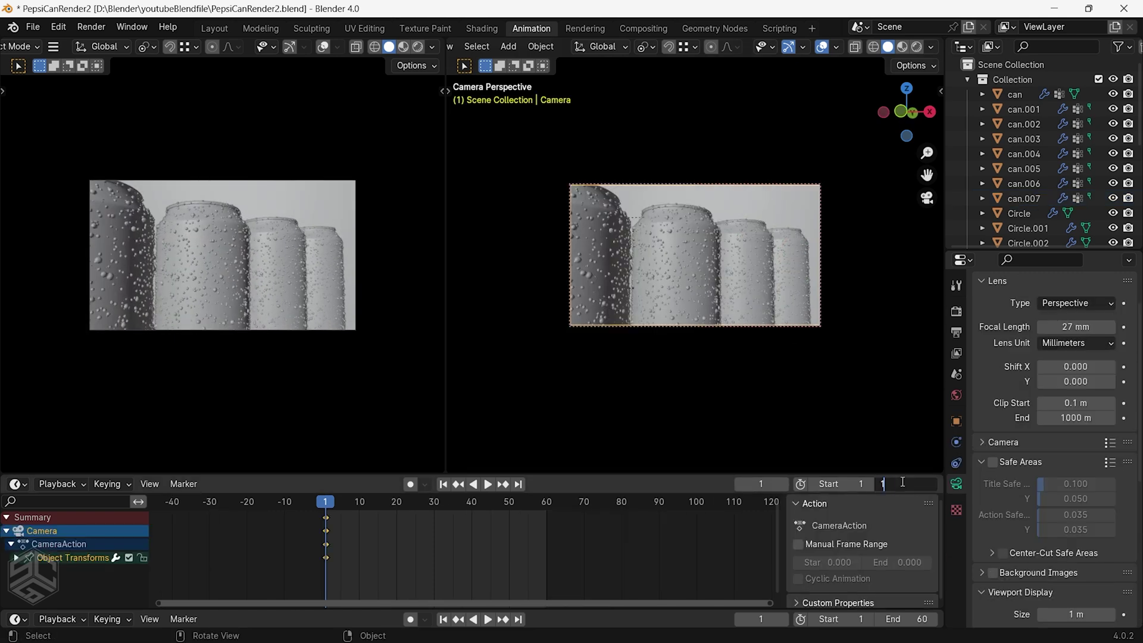
Set the end frame to 100 and keyframe the camera at frame 100, moved toward the near end of the row
{"action": "type", "text": "0"}
{"action": "key", "text": "Return"}
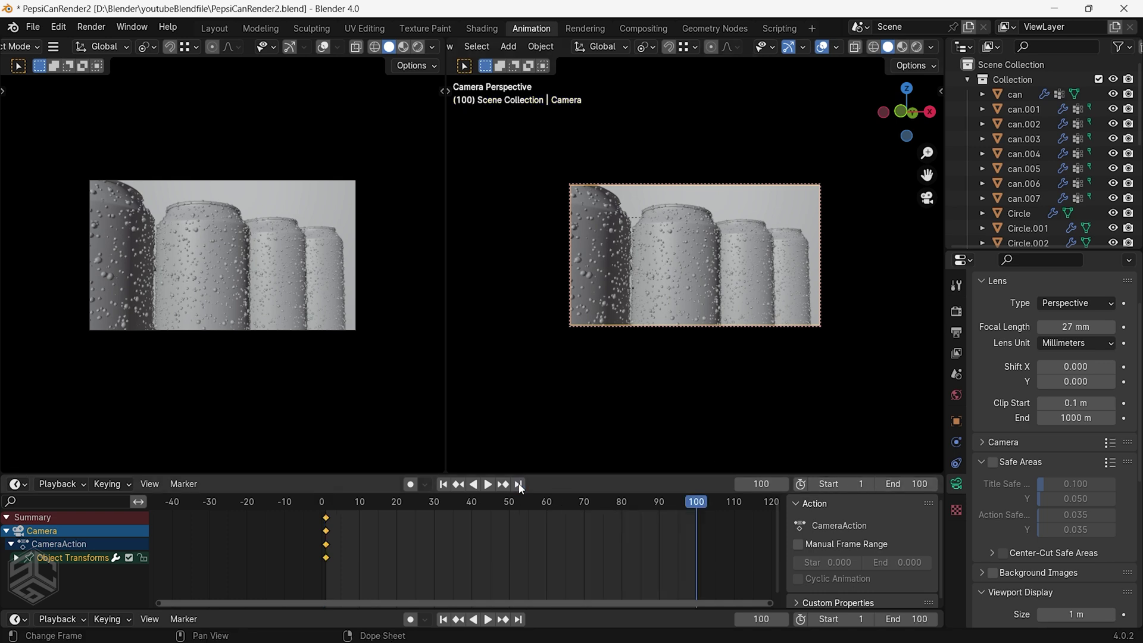
{"action": "scroll", "coordinate": [716, 271], "scroll_direction": "down", "scroll_amount": 2}
{"action": "middle_click_drag", "start_coordinate": [716, 270], "coordinate": [805, 266], "text": "shift"}
{"action": "scroll", "coordinate": [734, 243], "scroll_direction": "up", "scroll_amount": 3}
{"action": "middle_click_drag", "start_coordinate": [734, 243], "coordinate": [733, 237]}
{"action": "key", "text": "i"}
{"action": "left_click", "coordinate": [710, 269]}
Set the camera keyframes' interpolation to Linear and play the animation to check the move
{"action": "key", "text": "space"}
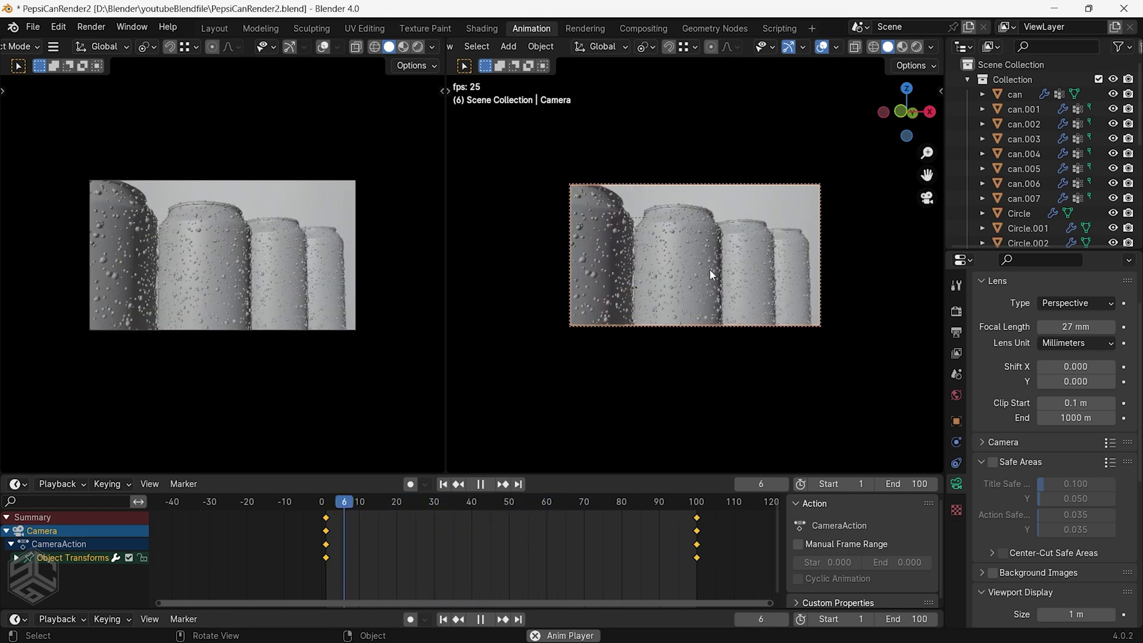
{"action": "key", "text": "space"}
{"action": "key", "text": "t"}
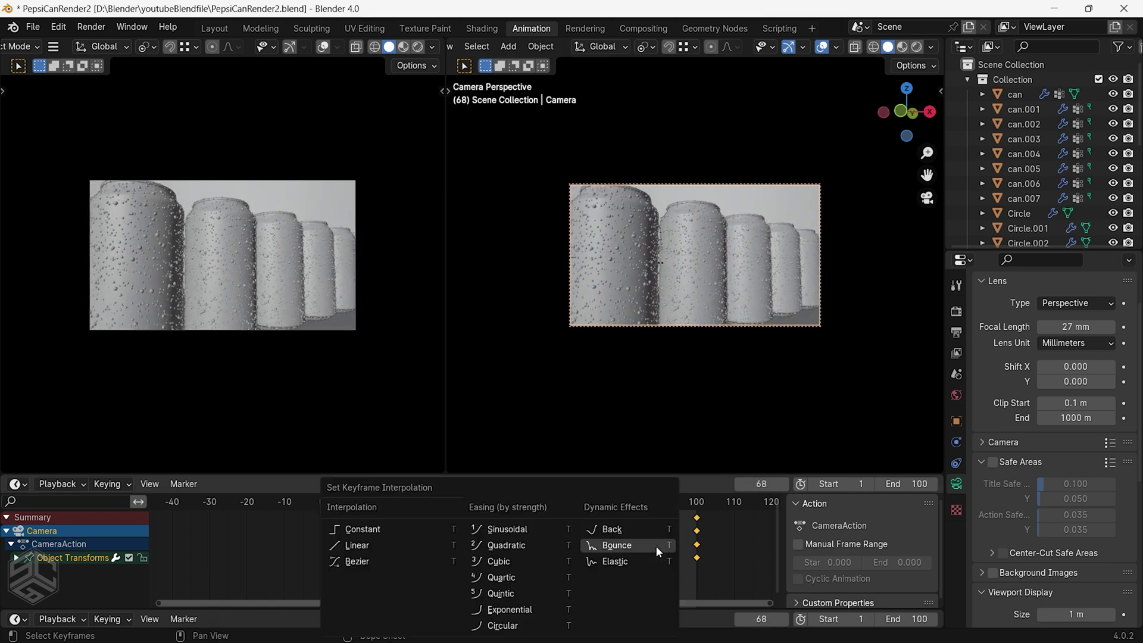
{"action": "left_click", "coordinate": [398, 548]}
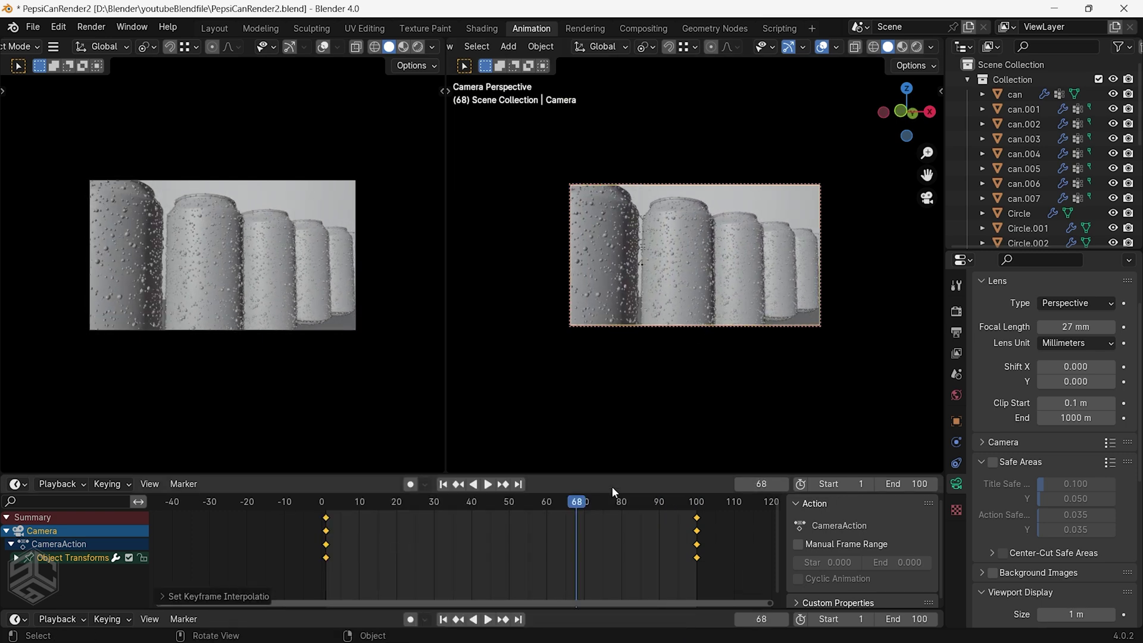
{"action": "left_click_drag", "start_coordinate": [588, 504], "coordinate": [326, 522]}
{"action": "key", "text": "space"}
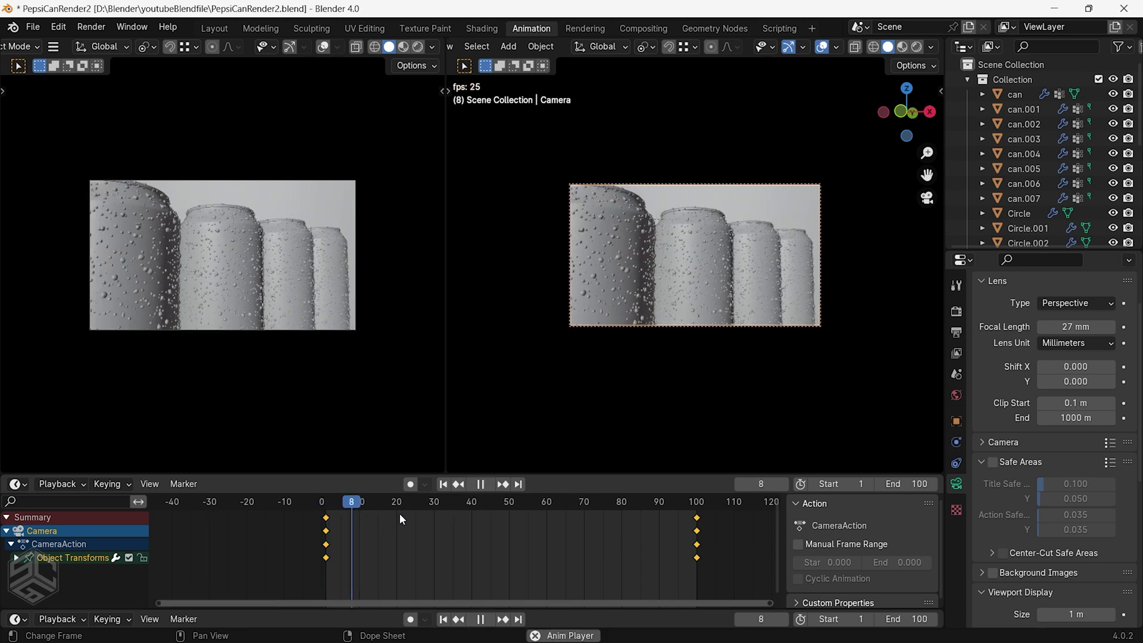
{"action": "key", "text": "space"}
Select all the cans with their Circle parts in top view and duplicate them as a second diagonal row behind the first
{"action": "key", "text": "KP_7"}
{"action": "left_click", "coordinate": [845, 152]}
{"action": "left_click", "coordinate": [830, 153], "text": "shift"}
{"action": "left_click", "coordinate": [796, 190], "text": "shift"}
{"action": "left_click", "coordinate": [810, 188], "text": "shift"}
{"action": "left_click", "coordinate": [781, 225], "text": "shift"}
{"action": "left_click", "coordinate": [742, 268], "text": "shift"}
{"action": "left_click", "coordinate": [728, 284], "text": "shift"}
{"action": "left_click", "coordinate": [691, 327], "text": "shift"}
{"action": "left_click", "coordinate": [661, 365], "text": "shift"}
{"action": "left_click", "coordinate": [630, 398], "text": "shift"}
{"action": "scroll", "coordinate": [630, 398], "scroll_direction": "down", "scroll_amount": 2}
{"action": "left_click", "coordinate": [637, 352], "text": "shift"}
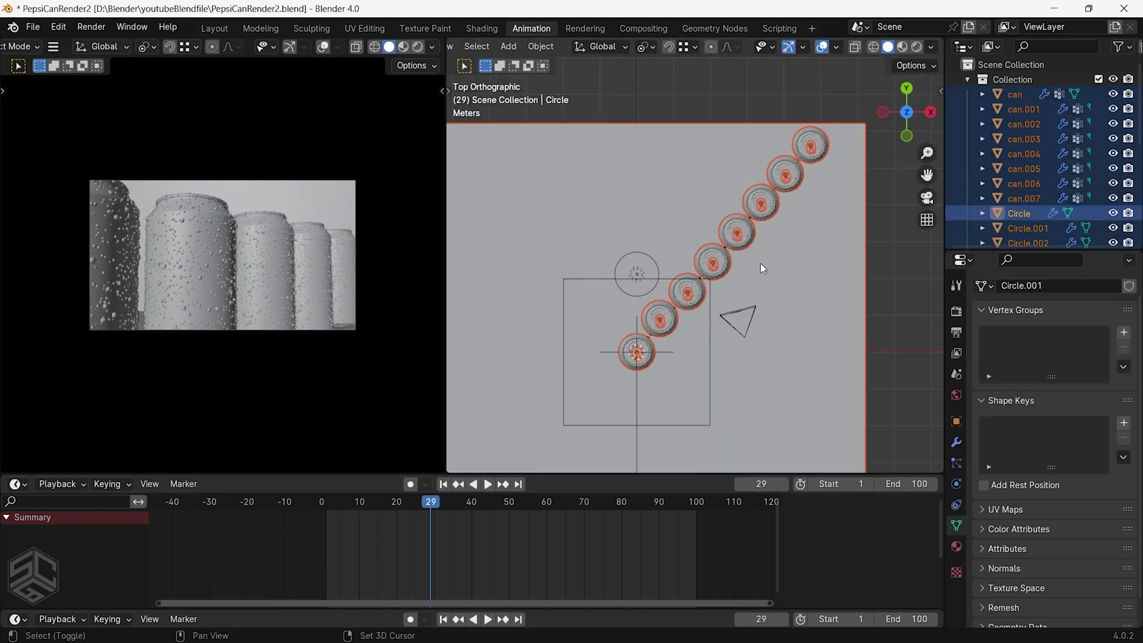
{"action": "key", "text": "shift+d"}
{"action": "left_click", "coordinate": [764, 273]}
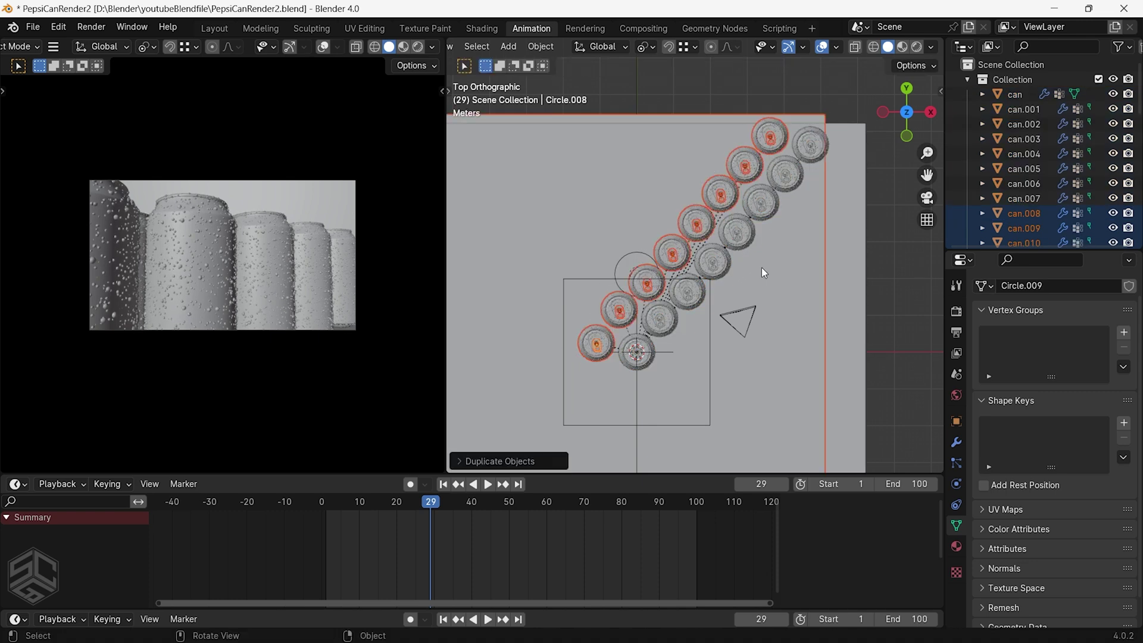
Delete the unwanted copy of the floor plane and play the animation through the camera to check the second row
{"action": "middle_click_drag", "start_coordinate": [762, 370], "coordinate": [700, 304]}
{"action": "left_click", "coordinate": [700, 304]}
{"action": "key", "text": "x"}
{"action": "left_click", "coordinate": [647, 303]}
{"action": "key", "text": "KP_0"}
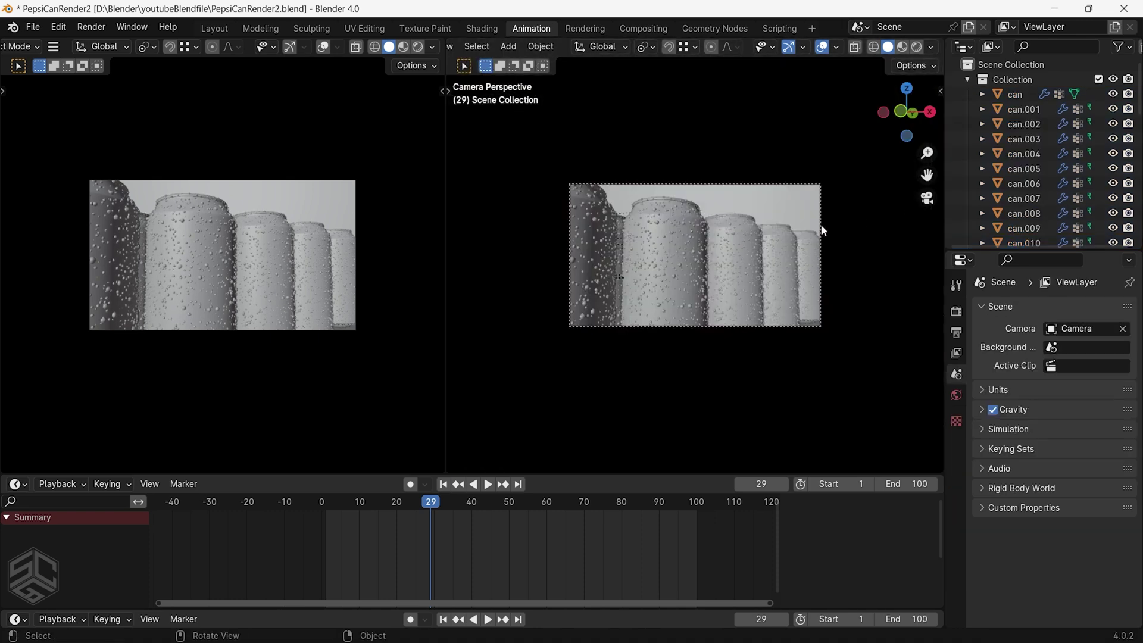
{"action": "key", "text": "space"}
{"action": "key", "text": "space"}
{"action": "key", "text": "space"}
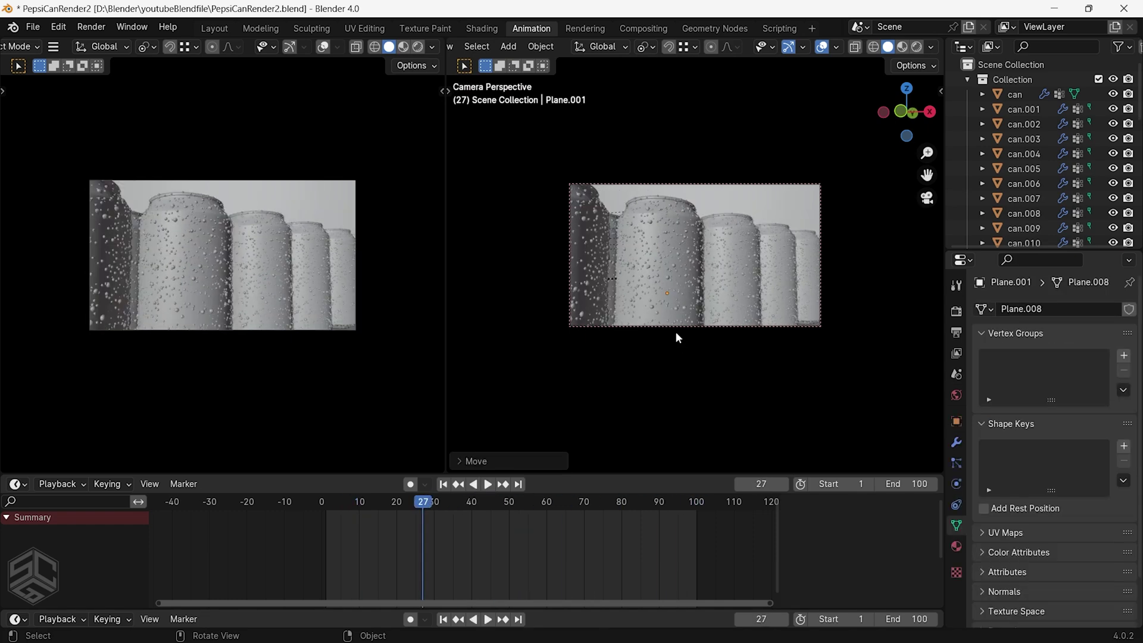
Reapply the interpolation mode to the camera's keyframes and return to frame 1
{"action": "left_click", "coordinate": [676, 337]}
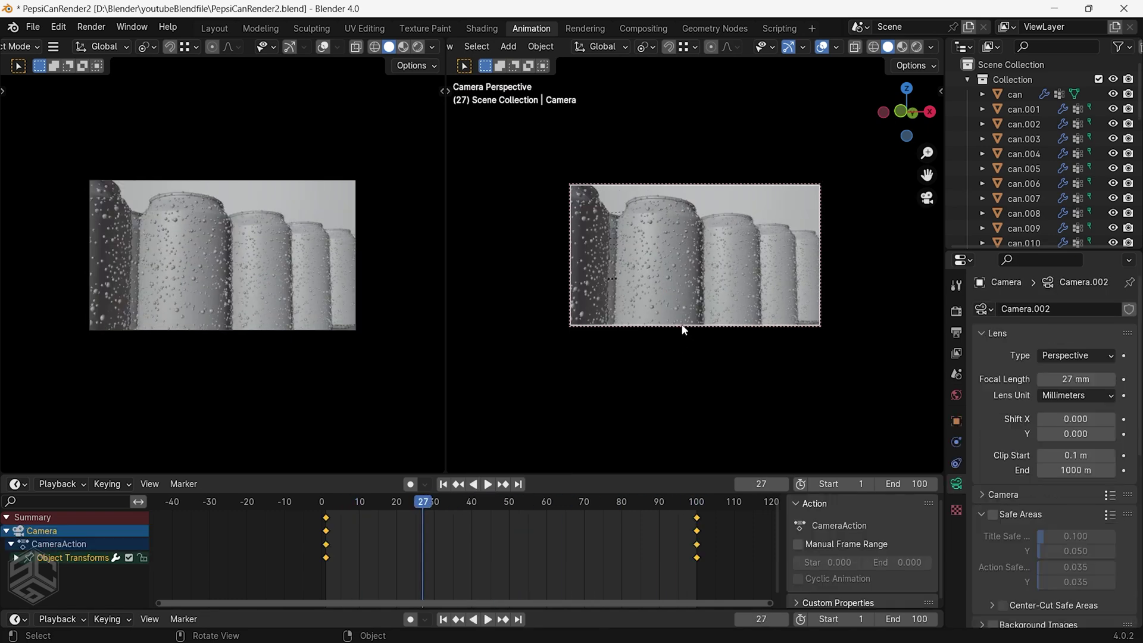
{"action": "key", "text": "t"}
{"action": "left_click", "coordinate": [552, 521]}
{"action": "key", "text": "shift+Left"}
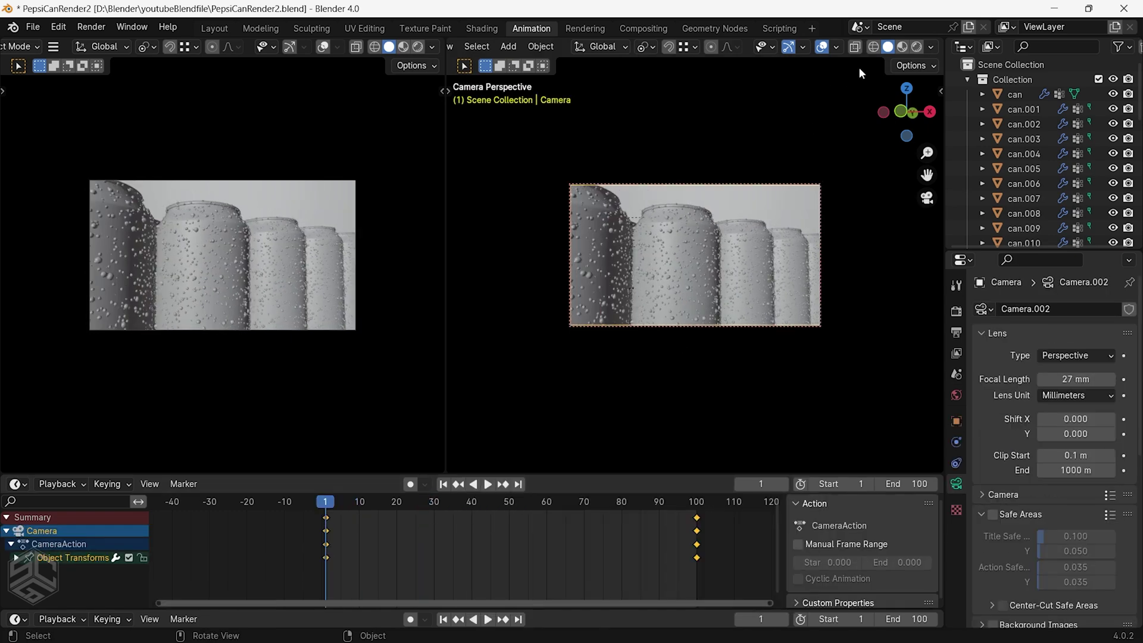
Add a Plain Axes empty and move it onto the sixth can of the front row in top view
{"action": "left_click", "coordinate": [906, 88]}
{"action": "key", "text": "shift+a"}
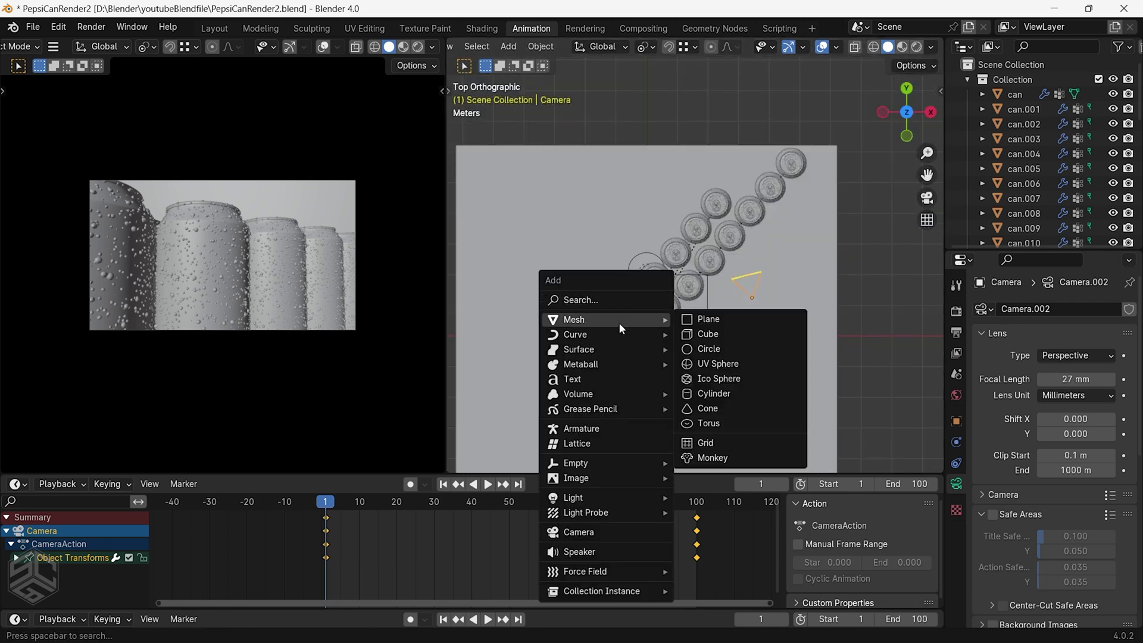
{"action": "mouse_move", "coordinate": [595, 456]}
{"action": "left_click", "coordinate": [722, 462]}
{"action": "scroll", "coordinate": [674, 344], "scroll_direction": "up", "scroll_amount": 2}
{"action": "key", "text": "g"}
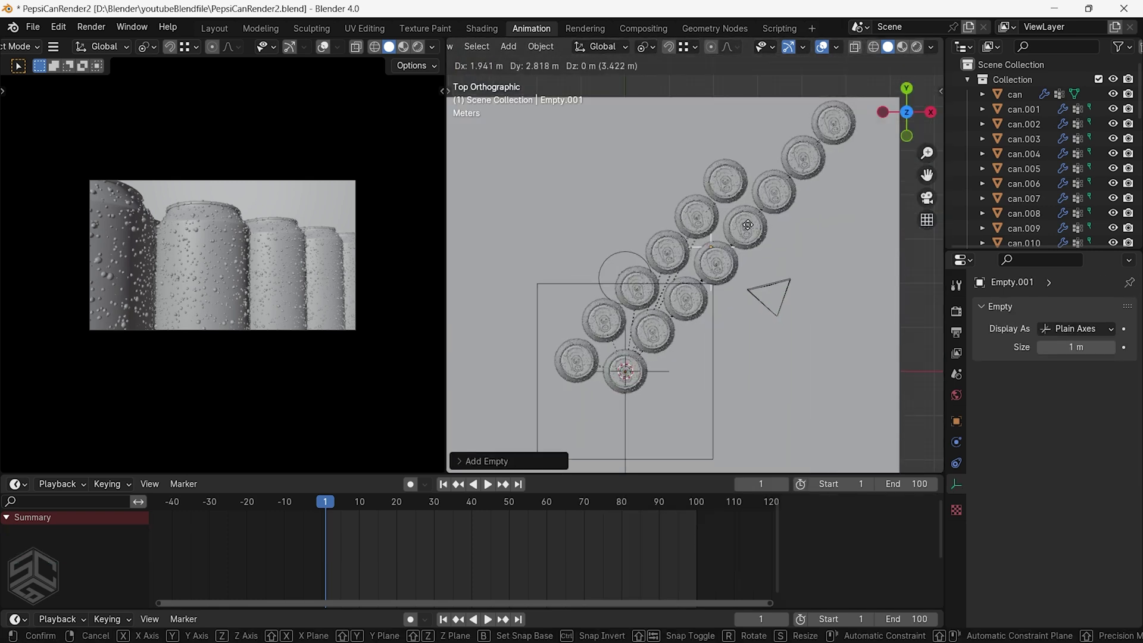
{"action": "left_click", "coordinate": [794, 188]}
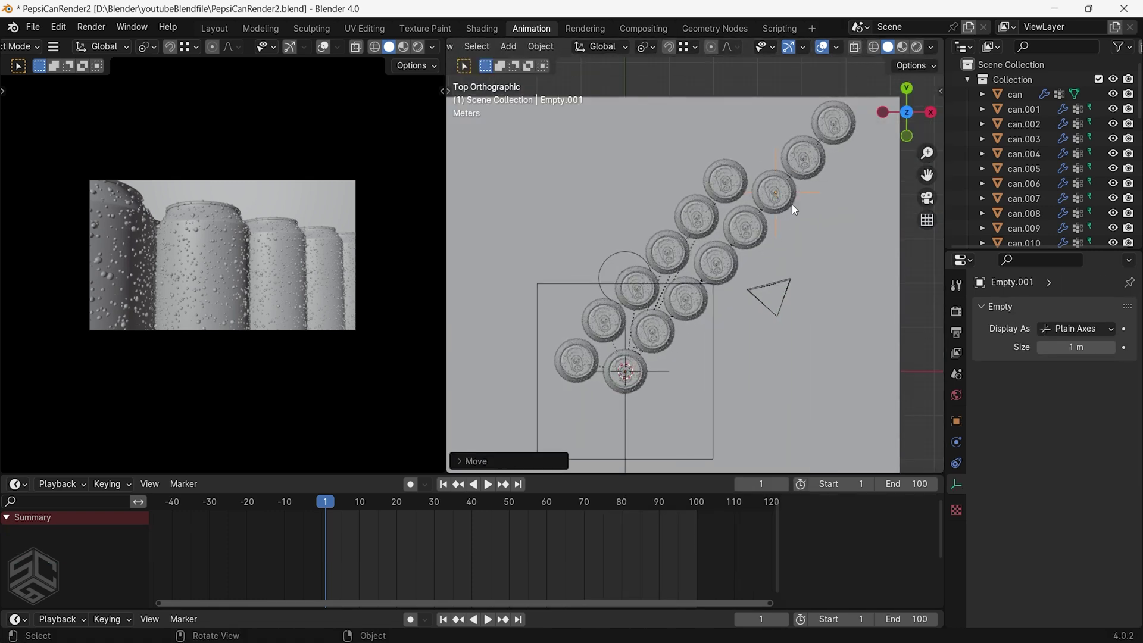
Raise the new empty along the Z axis to the body of the can and keyframe it at frame 1
{"action": "middle_click_drag", "start_coordinate": [787, 202], "coordinate": [794, 271]}
{"action": "key", "text": "g"}
{"action": "key", "text": "z"}
{"action": "left_click", "coordinate": [810, 256]}
{"action": "key", "text": "KP_0"}
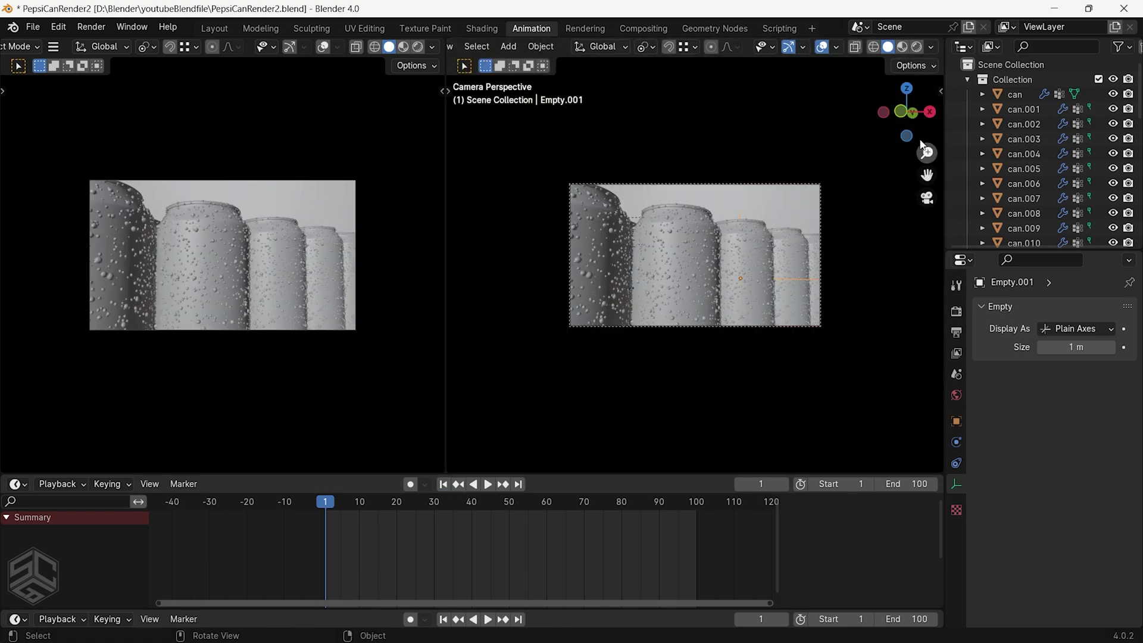
{"action": "left_click", "coordinate": [906, 88]}
{"action": "key", "text": "i"}
{"action": "left_click", "coordinate": [700, 138]}
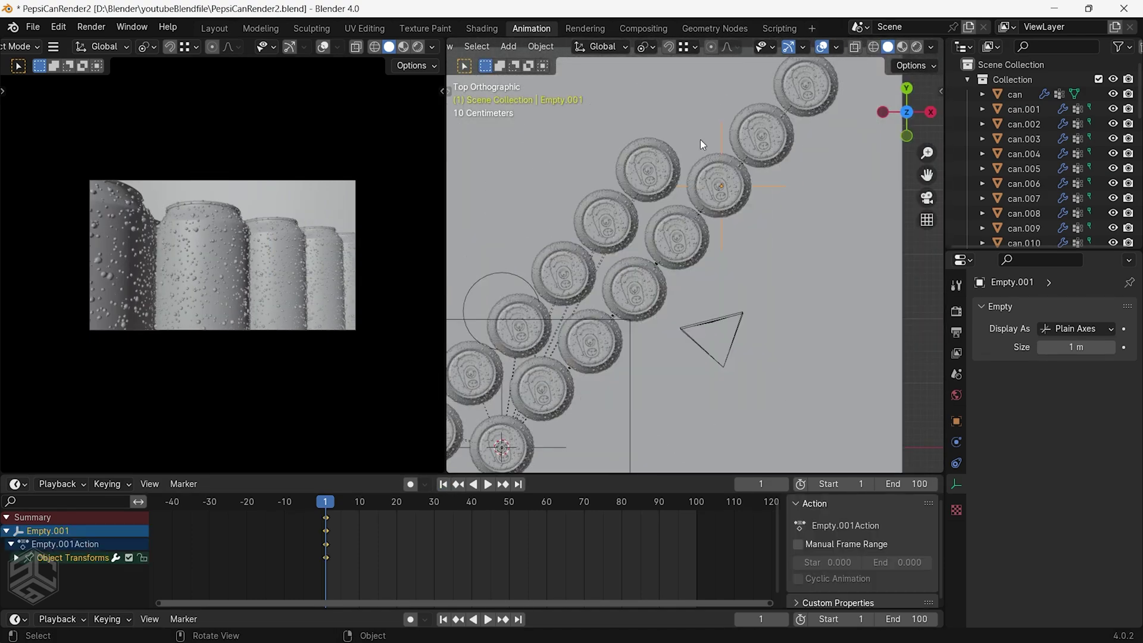
At frame 100, move the empty to the second can of the front row and insert a keyframe
{"action": "scroll", "coordinate": [705, 160], "scroll_direction": "down", "scroll_amount": 5}
{"action": "middle_click_drag", "start_coordinate": [718, 272], "coordinate": [785, 204], "text": "shift"}
{"action": "left_click", "coordinate": [517, 484]}
{"action": "scroll", "coordinate": [769, 185], "scroll_direction": "up", "scroll_amount": 2}
{"action": "key", "text": "g"}
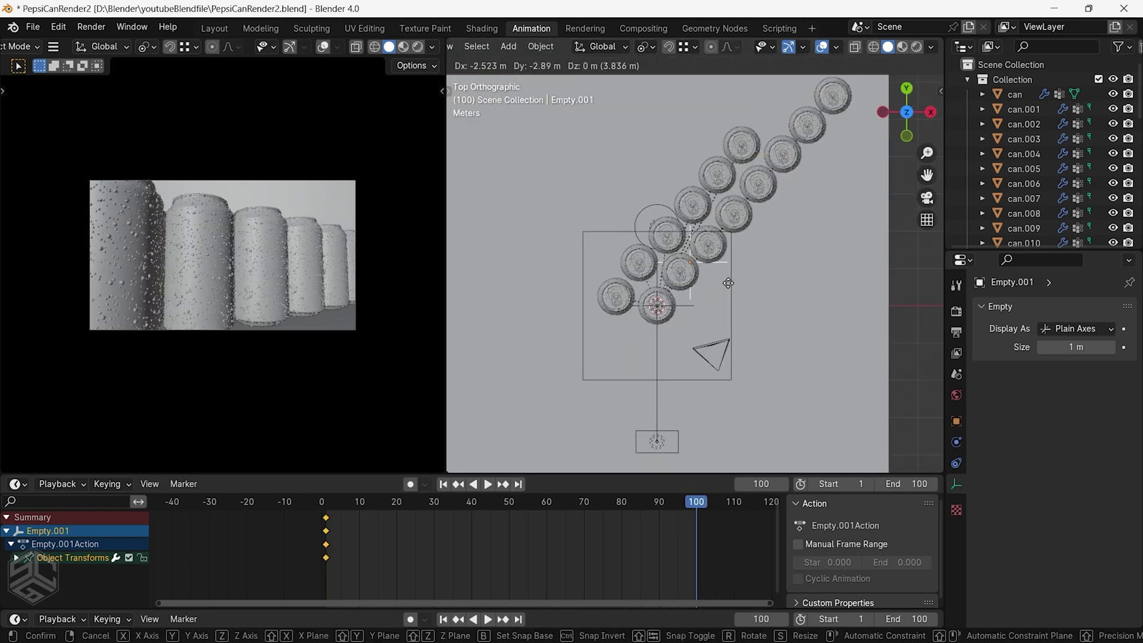
{"action": "left_click", "coordinate": [727, 283]}
{"action": "key", "text": "i"}
{"action": "left_click", "coordinate": [698, 284]}
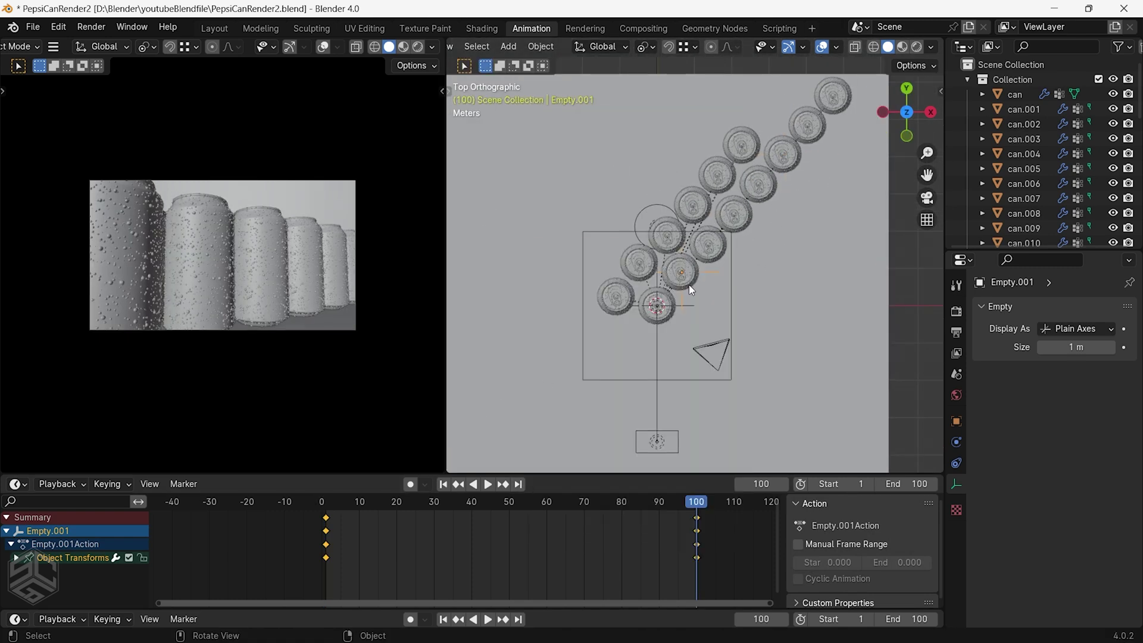
Set the empty's keyframe interpolation to Linear and play the animation to check its travel alongside the camera
{"action": "key", "text": "space"}
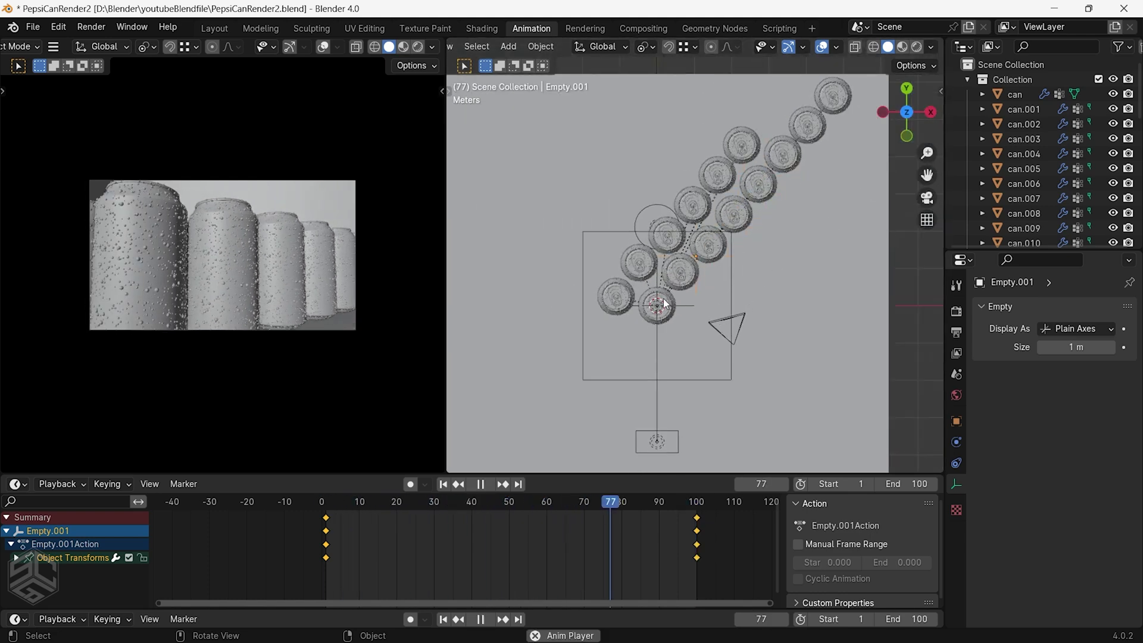
{"action": "key", "text": "space"}
{"action": "key", "text": "t"}
{"action": "left_click", "coordinate": [571, 528]}
{"action": "key", "text": "space"}
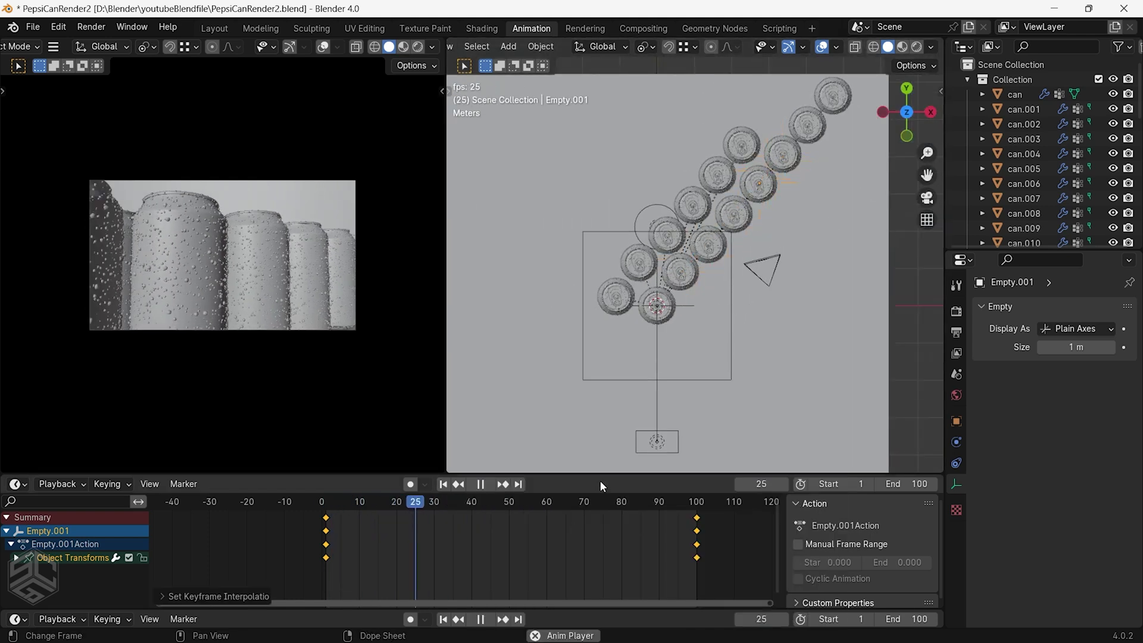
{"action": "key", "text": "Escape"}
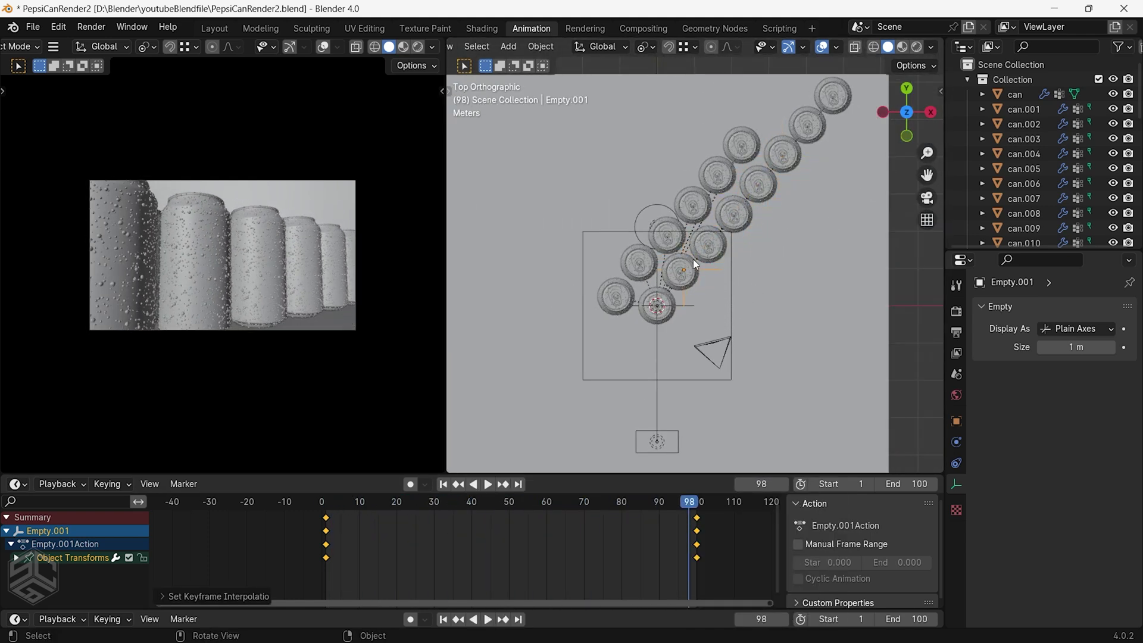
Enable depth of field in the perspective viewport's shading options and on the camera, and look through the camera
{"action": "left_click", "coordinate": [931, 47]}
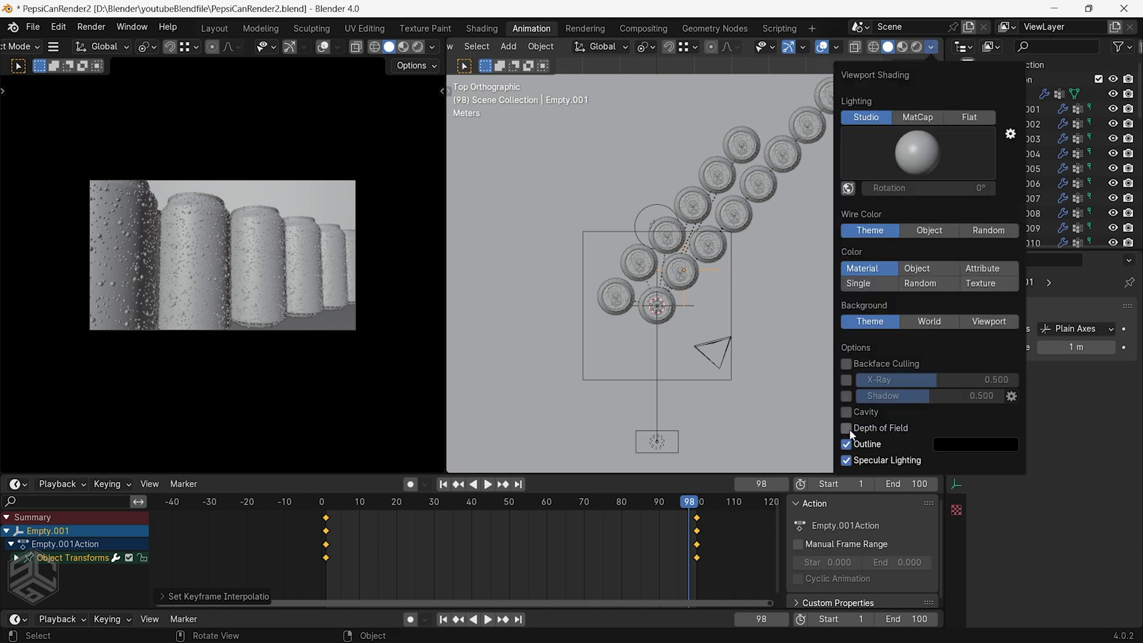
{"action": "left_click", "coordinate": [713, 339]}
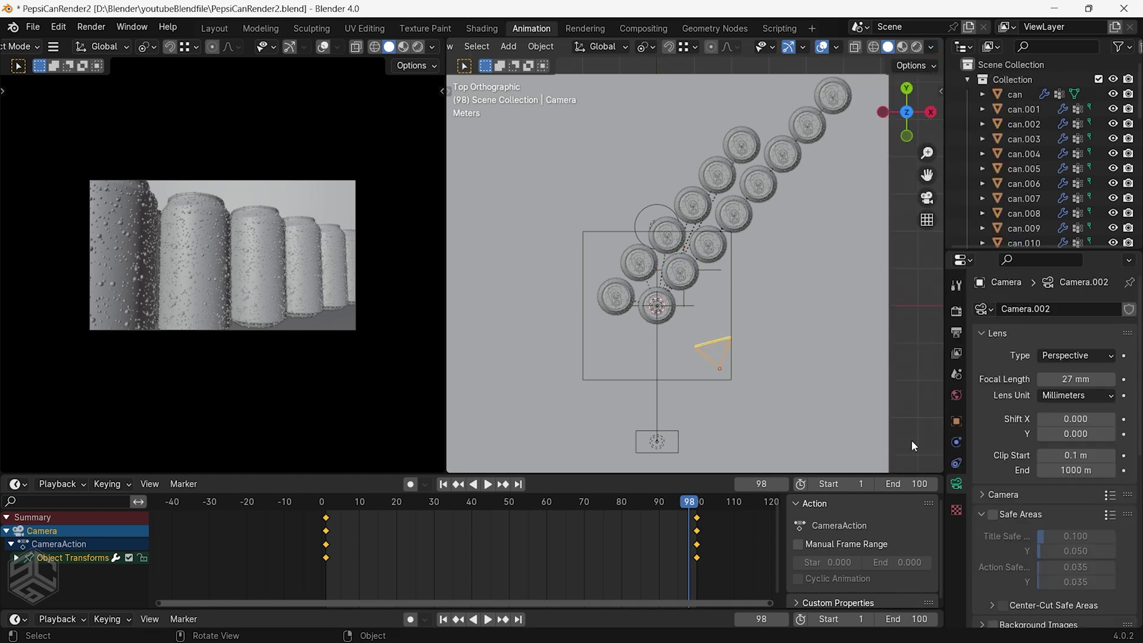
{"action": "key", "text": "KP_0"}
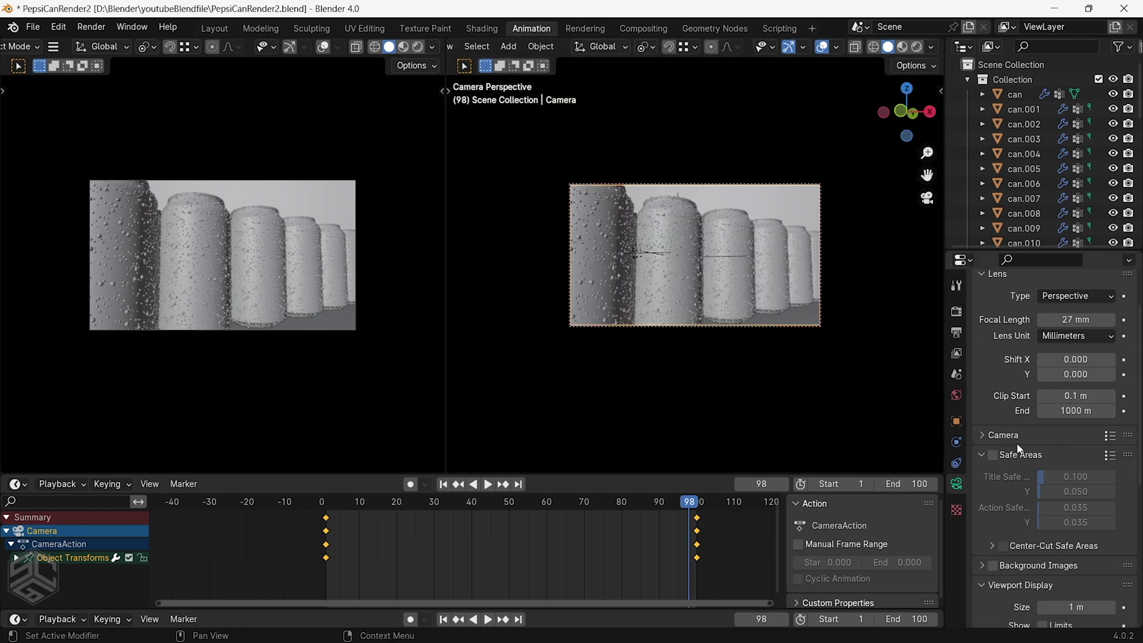
{"action": "scroll", "coordinate": [1002, 441], "scroll_direction": "down", "scroll_amount": 9}
{"action": "left_click", "coordinate": [993, 468]}
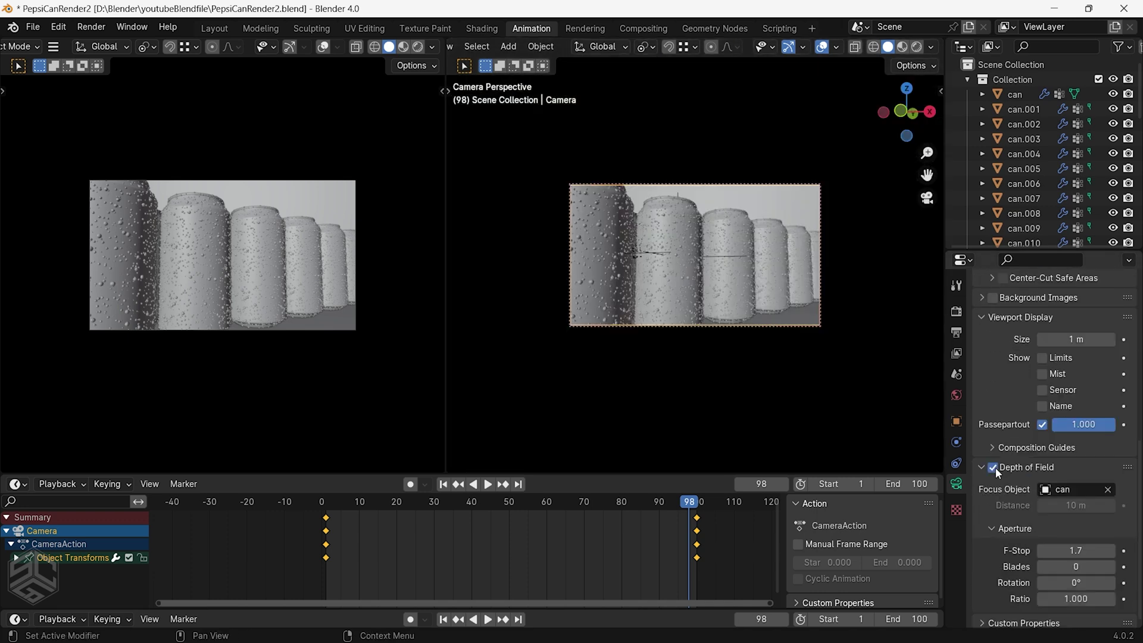
Set the camera's focus object to Empty.001 and its F-Stop to 0.2, and play the animation
{"action": "left_click", "coordinate": [1081, 489]}
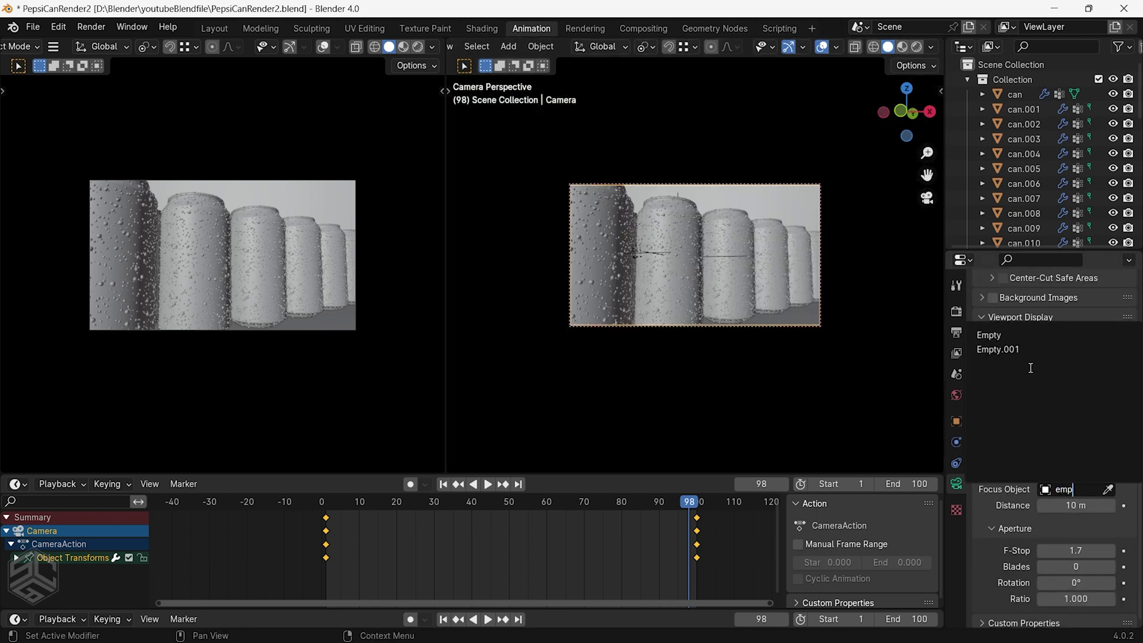
{"action": "left_click", "coordinate": [1024, 356]}
{"action": "left_click_drag", "start_coordinate": [1075, 550], "coordinate": [1043, 550]}
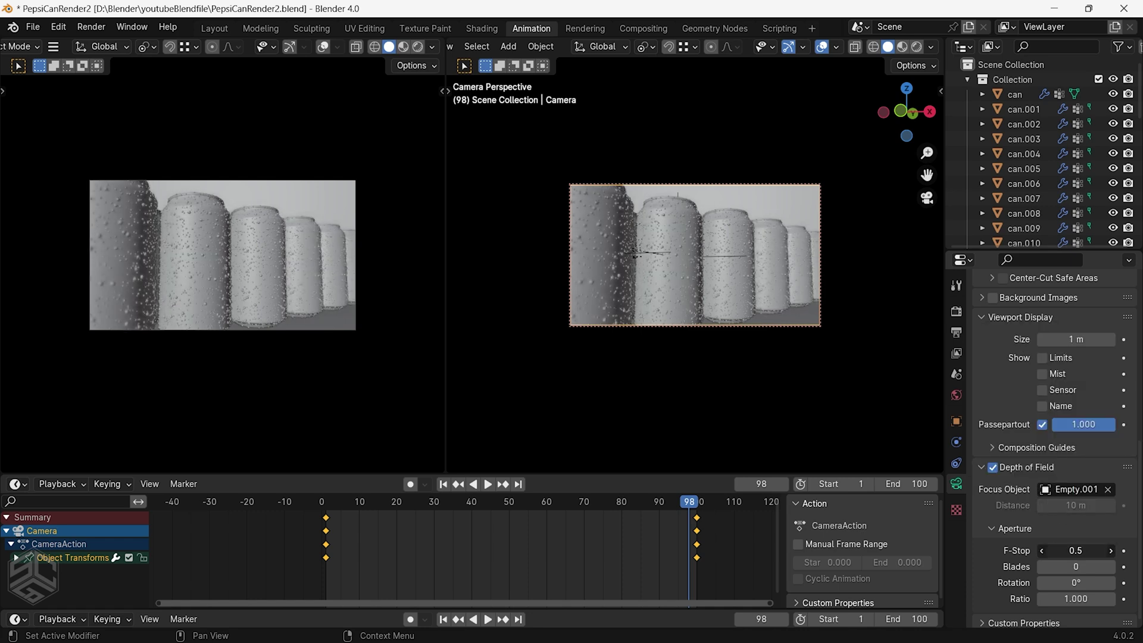
{"action": "scroll", "coordinate": [275, 296], "scroll_direction": "up", "scroll_amount": 3}
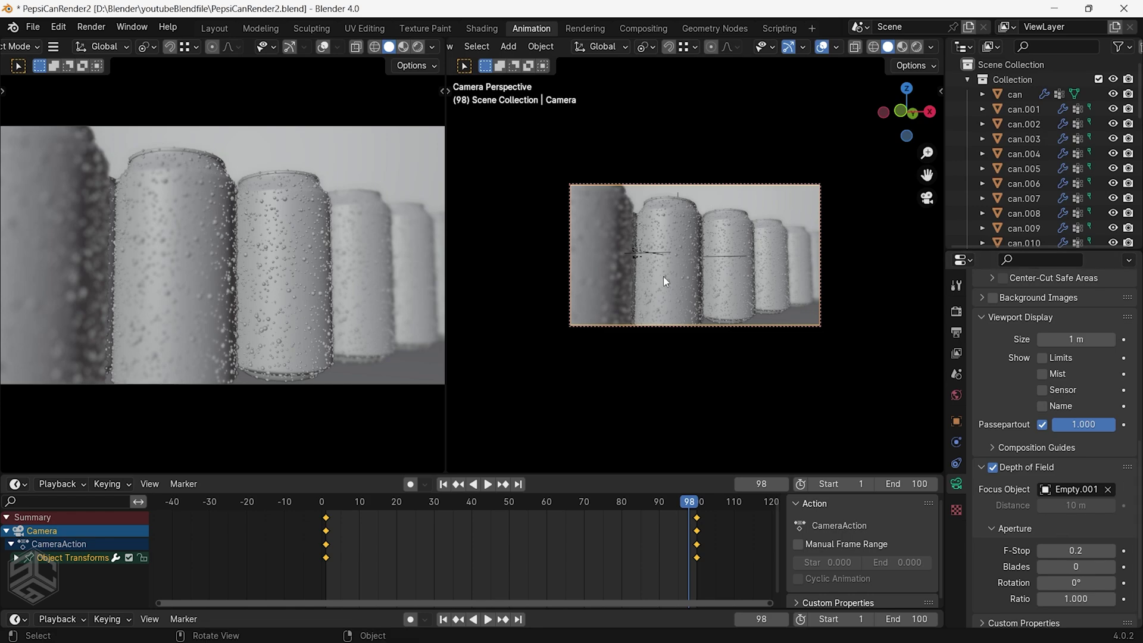
{"action": "key", "text": "space"}
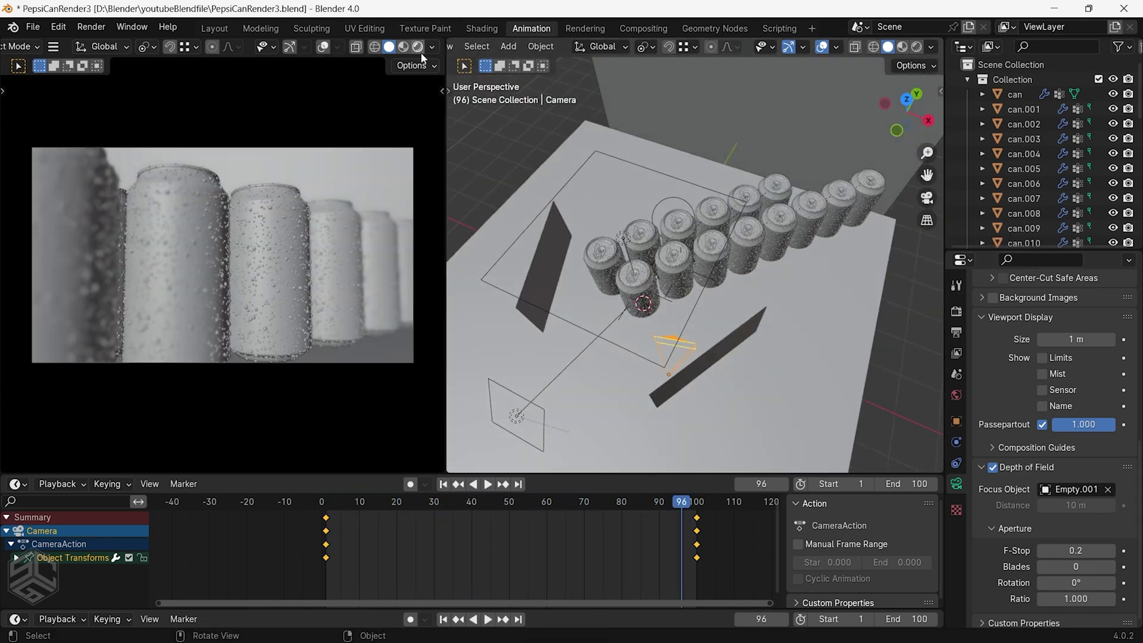
Show the camera preview in rendered shading, set the point light above the cans to 200 W and move it toward the backdrop
{"action": "left_click", "coordinate": [419, 47]}
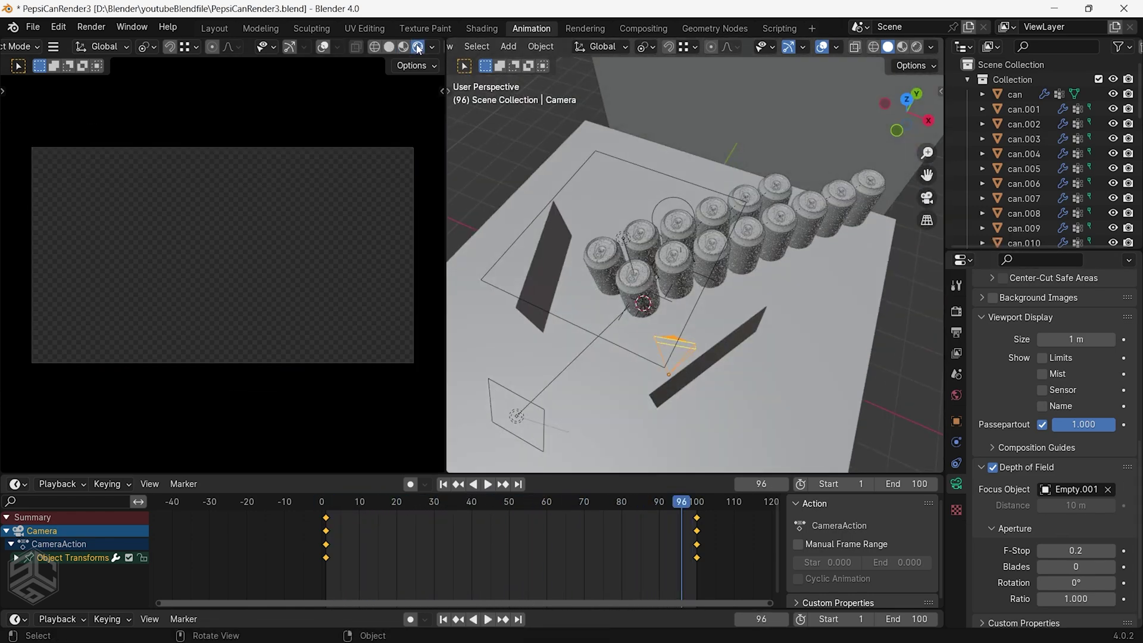
{"action": "left_click", "coordinate": [687, 197]}
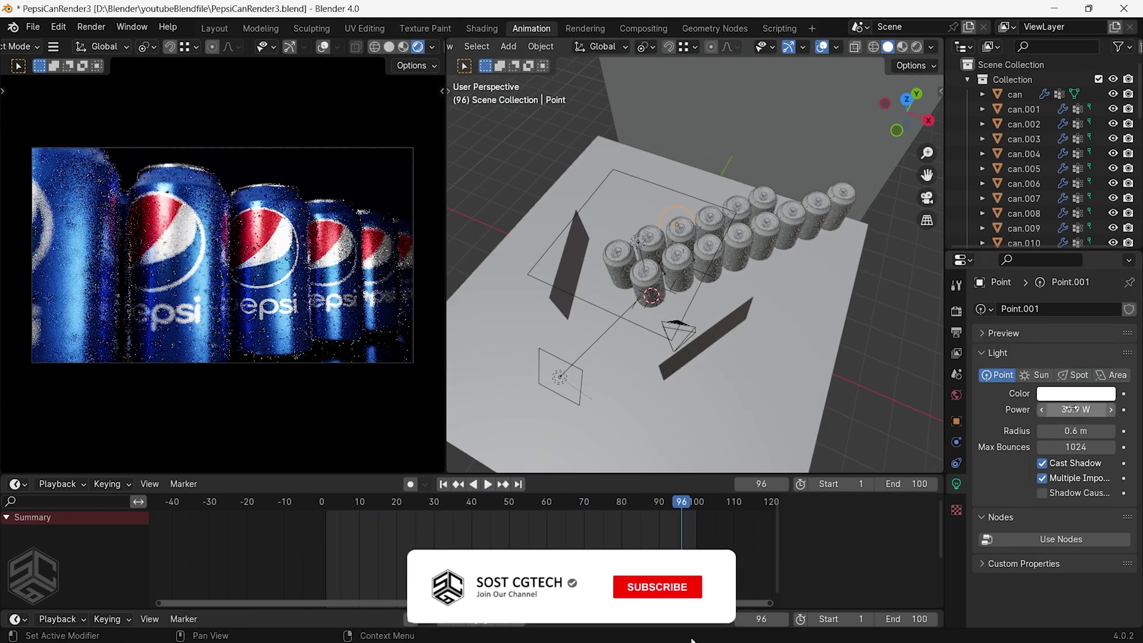
{"action": "key", "text": "Return"}
{"action": "left_click", "coordinate": [907, 99]}
{"action": "key", "text": "g"}
{"action": "left_click", "coordinate": [699, 187]}
{"action": "middle_click_drag", "start_coordinate": [700, 187], "coordinate": [720, 137]}
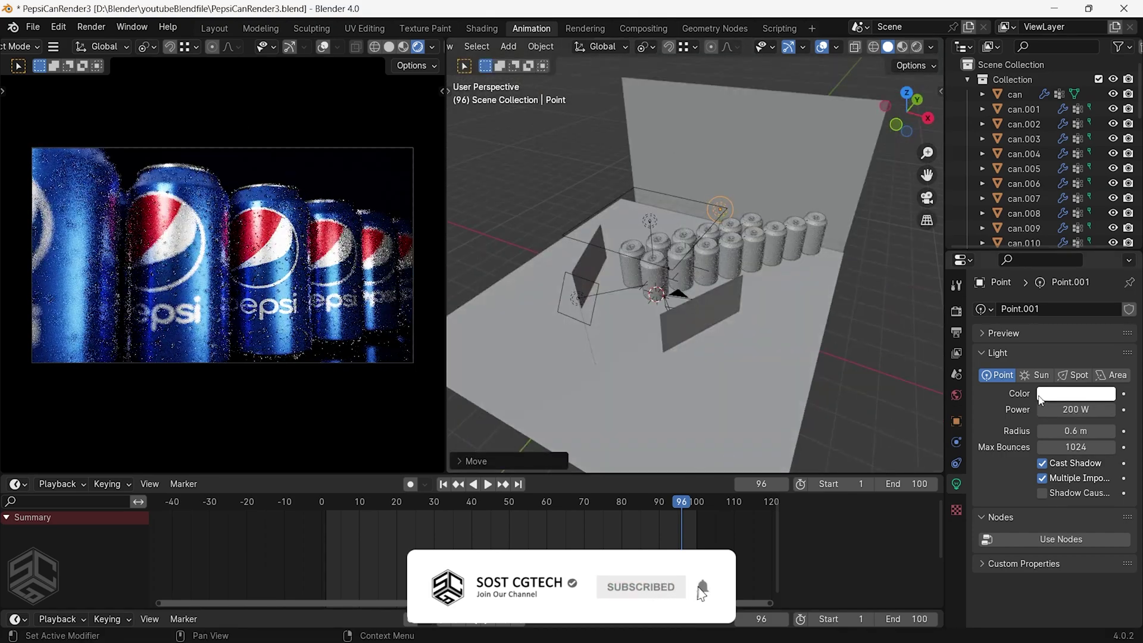
Increase the point light's radius and set its power to 100 W
{"action": "left_click_drag", "start_coordinate": [1063, 430], "coordinate": [1095, 431]}
{"action": "middle_click_drag", "start_coordinate": [773, 238], "coordinate": [744, 291]}
{"action": "left_click", "coordinate": [1075, 410]}
{"action": "type", "text": "100"}
{"action": "key", "text": "Return"}
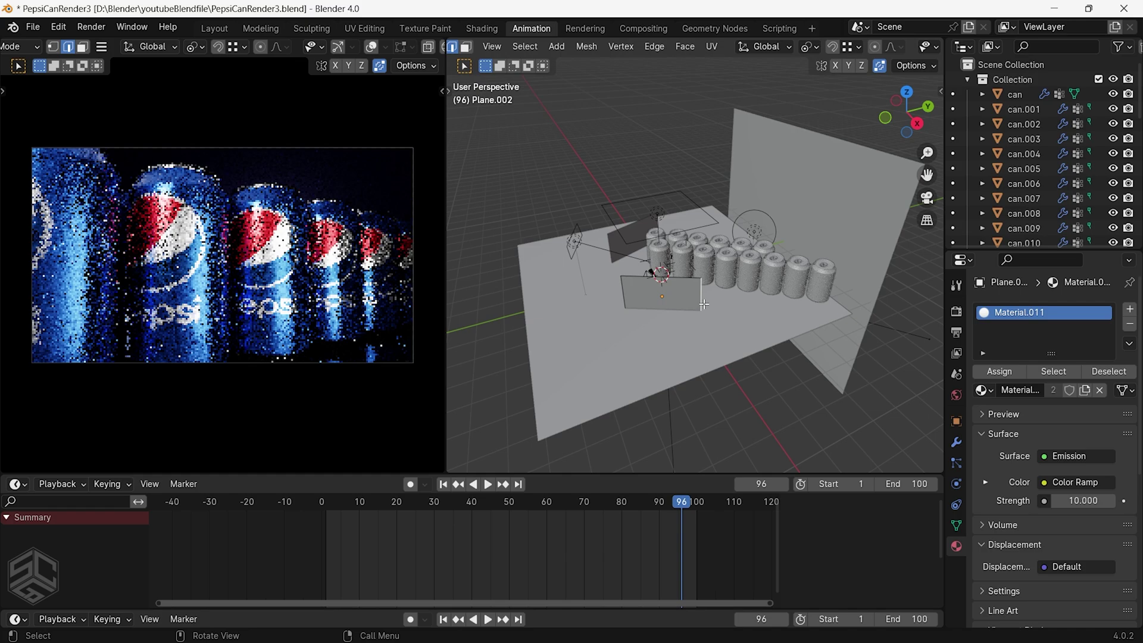
Lengthen the emission plane in front of the cans by moving its end edge along its local Y axis
{"action": "key", "text": "g"}
{"action": "key", "text": "y"}
{"action": "key", "text": "y"}
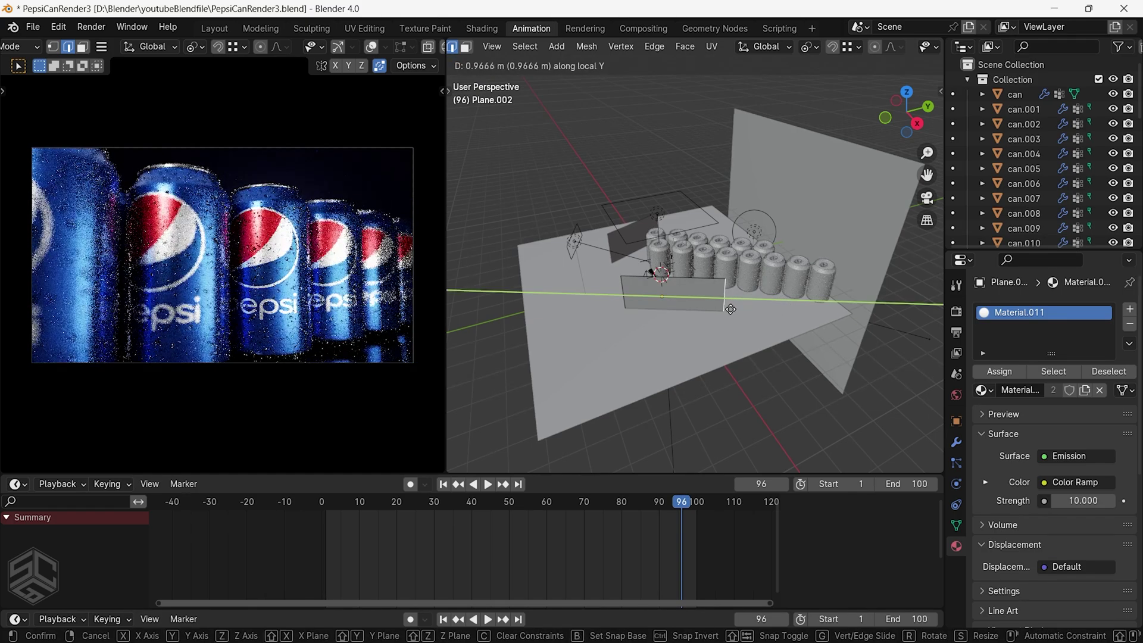
{"action": "left_click", "coordinate": [758, 290]}
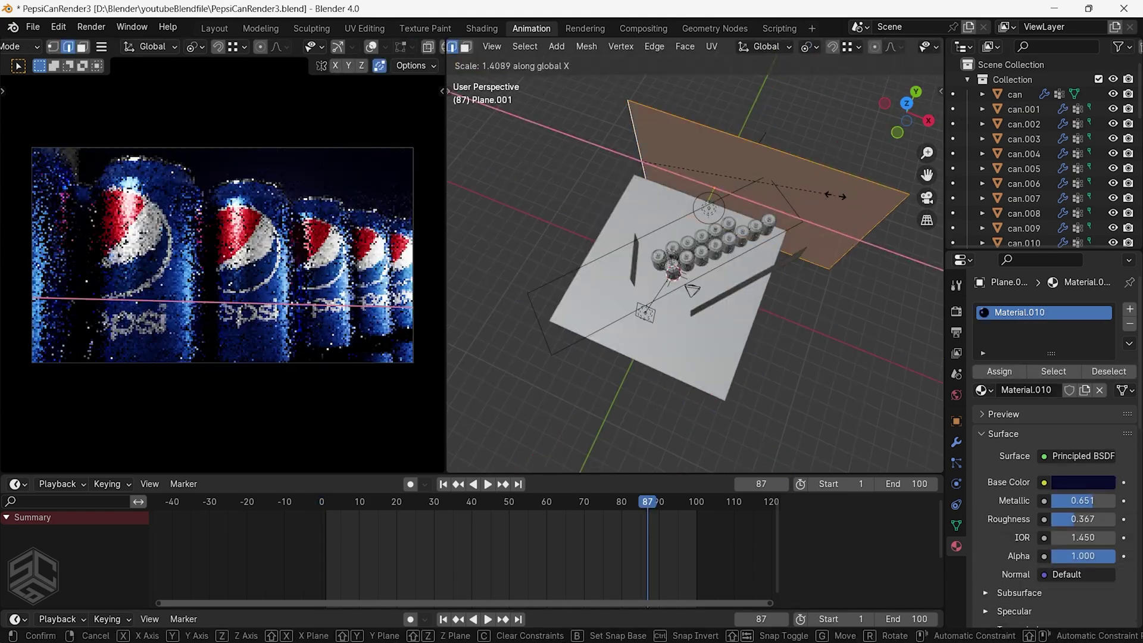
Widen the backdrop plane by scaling it along X and moving its side edge outward along X, and play the animation to check coverage
{"action": "left_click", "coordinate": [859, 201]}
{"action": "left_click", "coordinate": [651, 156]}
{"action": "key", "text": "g"}
{"action": "key", "text": "x"}
{"action": "left_click", "coordinate": [519, 144]}
{"action": "key", "text": "space"}
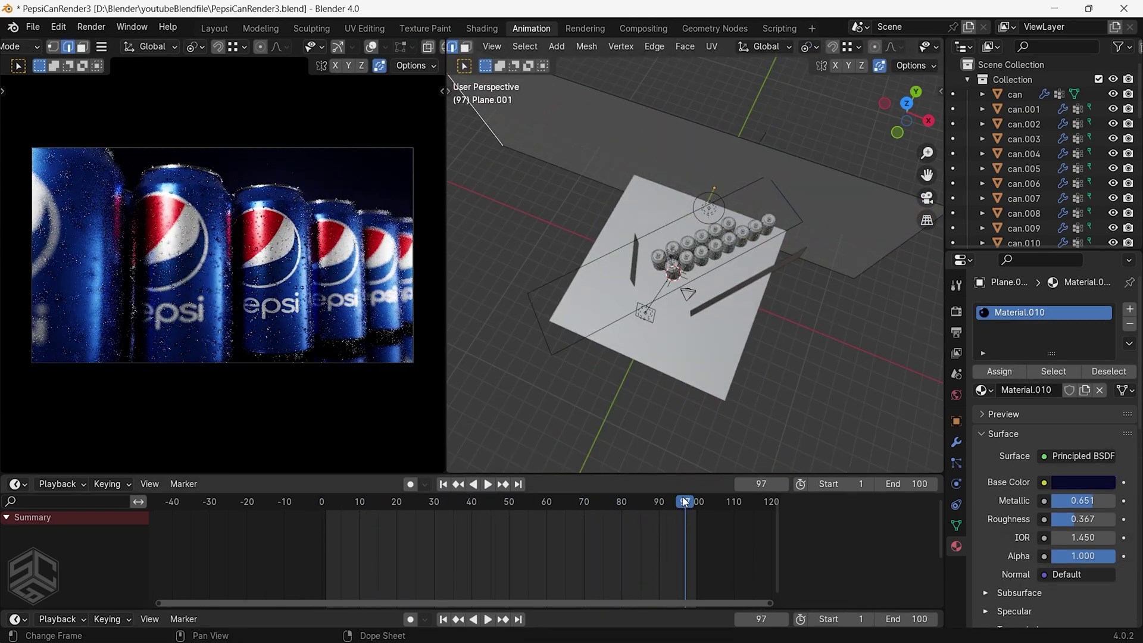
{"action": "key", "text": "Tab"}
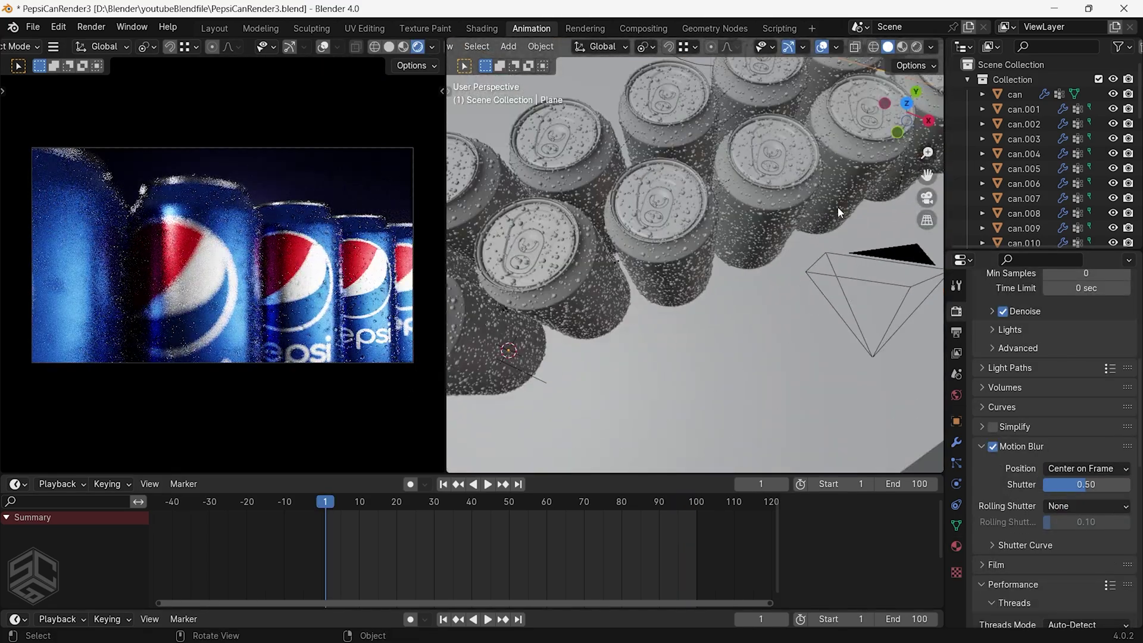
Rotate can.004, can.006 and can.005 in the front row about the Z axis to vary their label directions
{"action": "middle_click_drag", "start_coordinate": [837, 205], "coordinate": [753, 206]}
{"action": "left_click", "coordinate": [773, 206]}
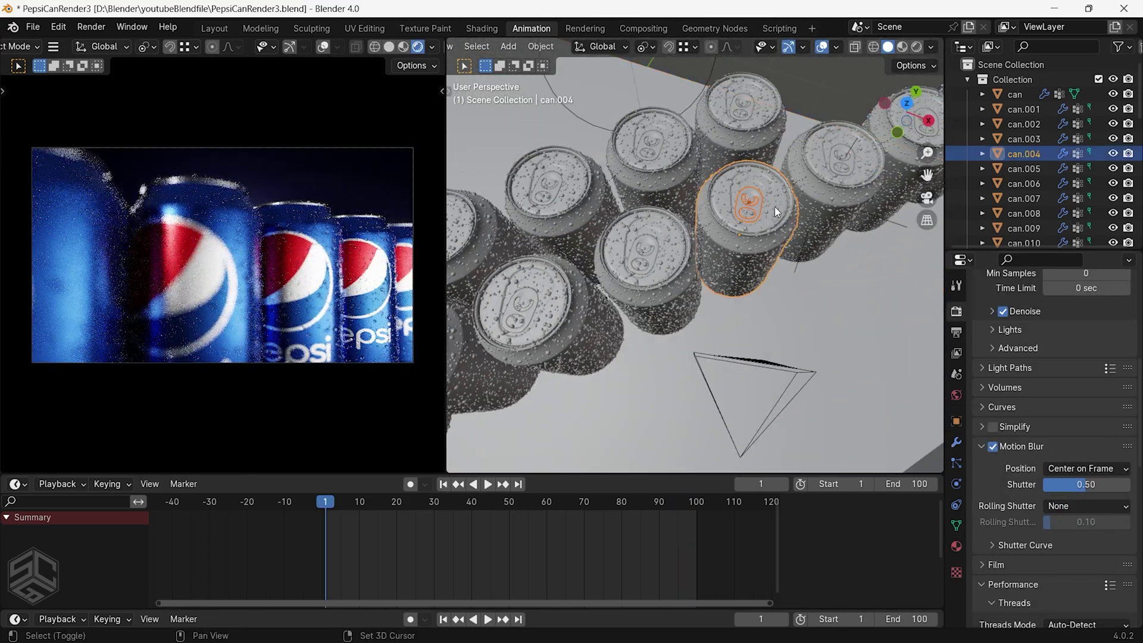
{"action": "key", "text": "r"}
{"action": "key", "text": "z"}
{"action": "left_click", "coordinate": [799, 244]}
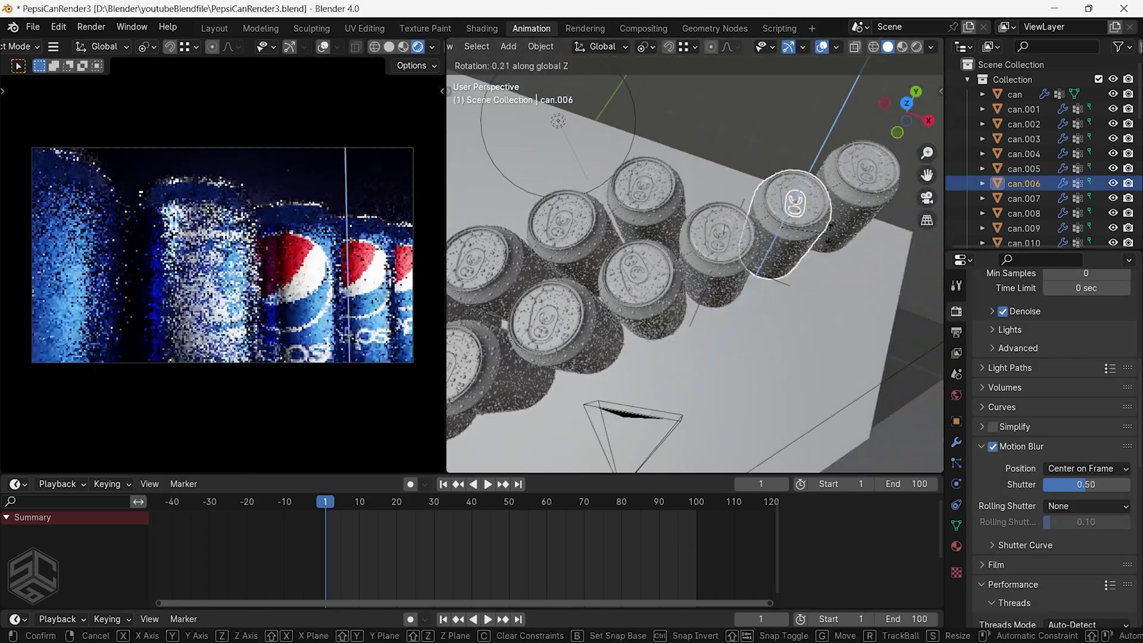
{"action": "left_click", "coordinate": [723, 250]}
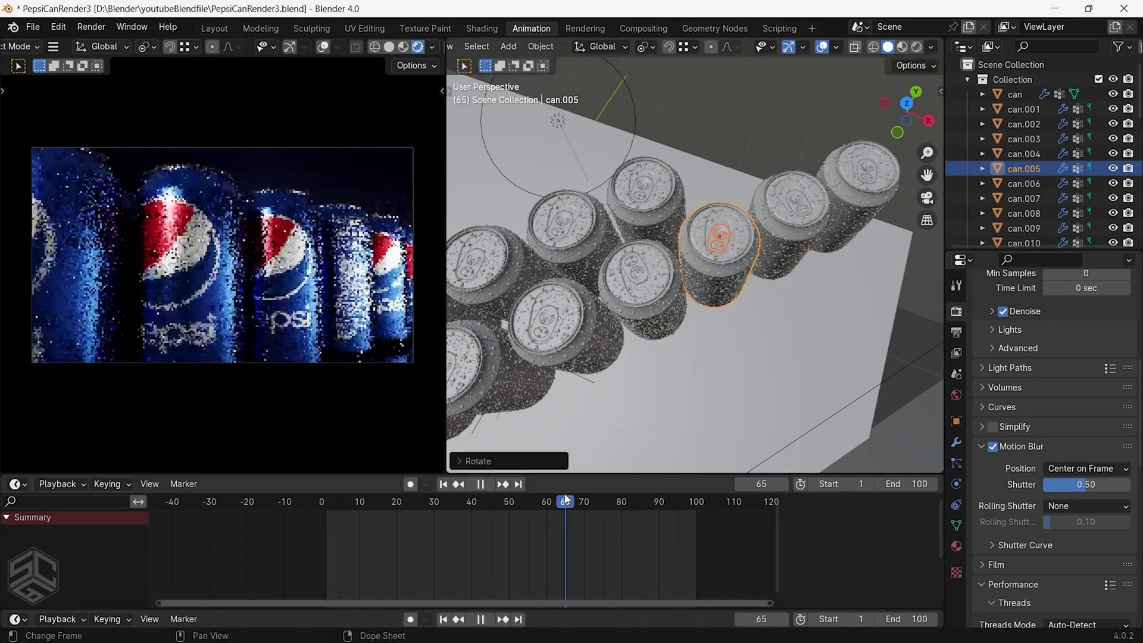
Rotate can.003 and can.002 about the Z axis, return to frame 1 and look through the camera
{"action": "middle_click_drag", "start_coordinate": [723, 250], "coordinate": [627, 306], "text": "shift"}
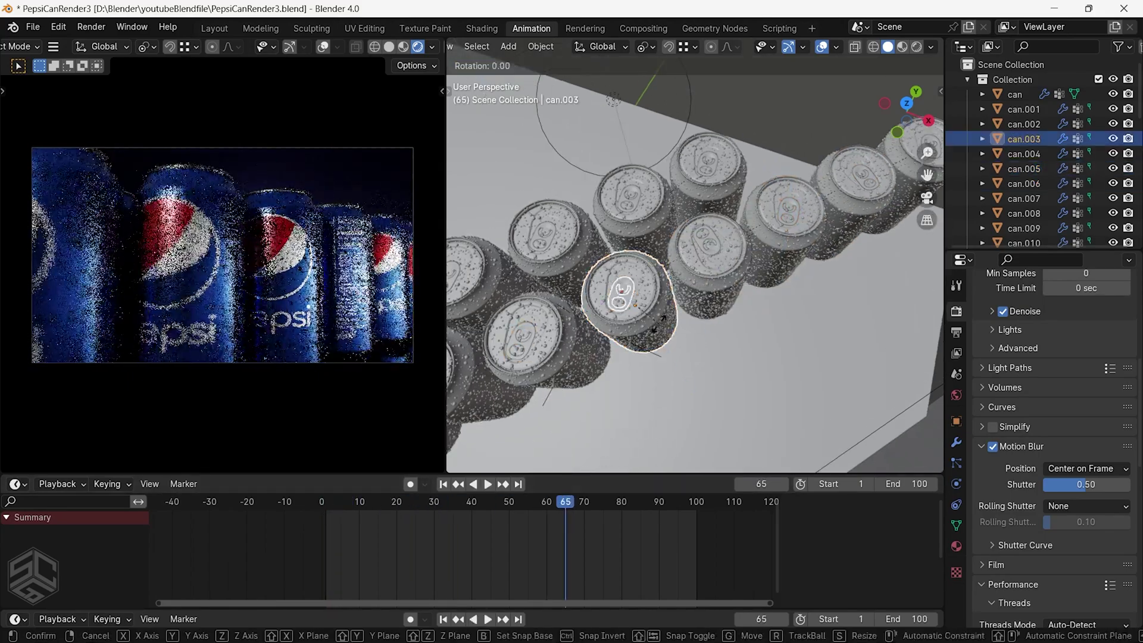
{"action": "left_click", "coordinate": [558, 348], "text": "shift"}
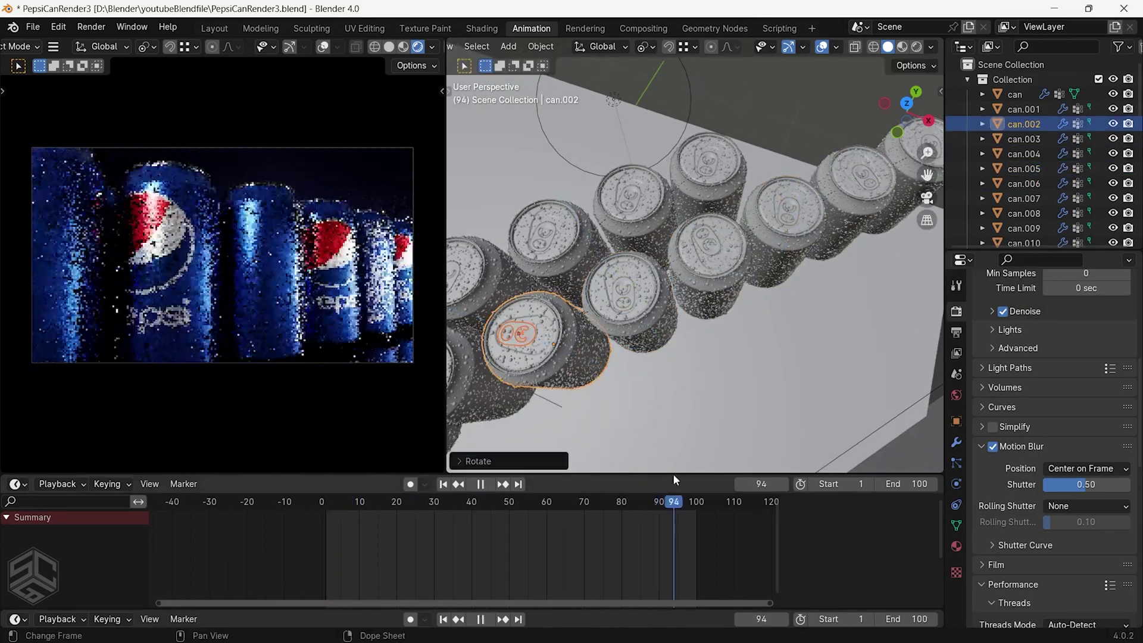
{"action": "left_click", "coordinate": [627, 311]}
{"action": "key", "text": "r"}
{"action": "key", "text": "z"}
{"action": "left_click", "coordinate": [640, 351]}
{"action": "left_click_drag", "start_coordinate": [685, 500], "coordinate": [325, 500]}
{"action": "left_click", "coordinate": [926, 199]}
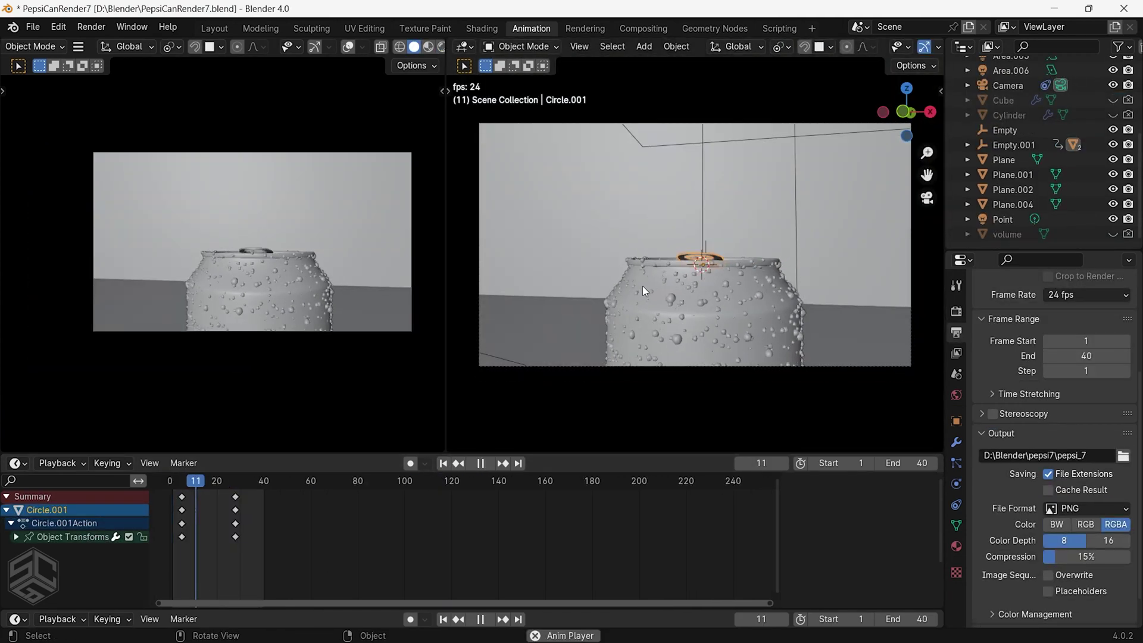
Play and scrub the animations of the other single-can shots to review their motion
{"action": "left_click", "coordinate": [632, 194]}
{"action": "left_click", "coordinate": [267, 482]}
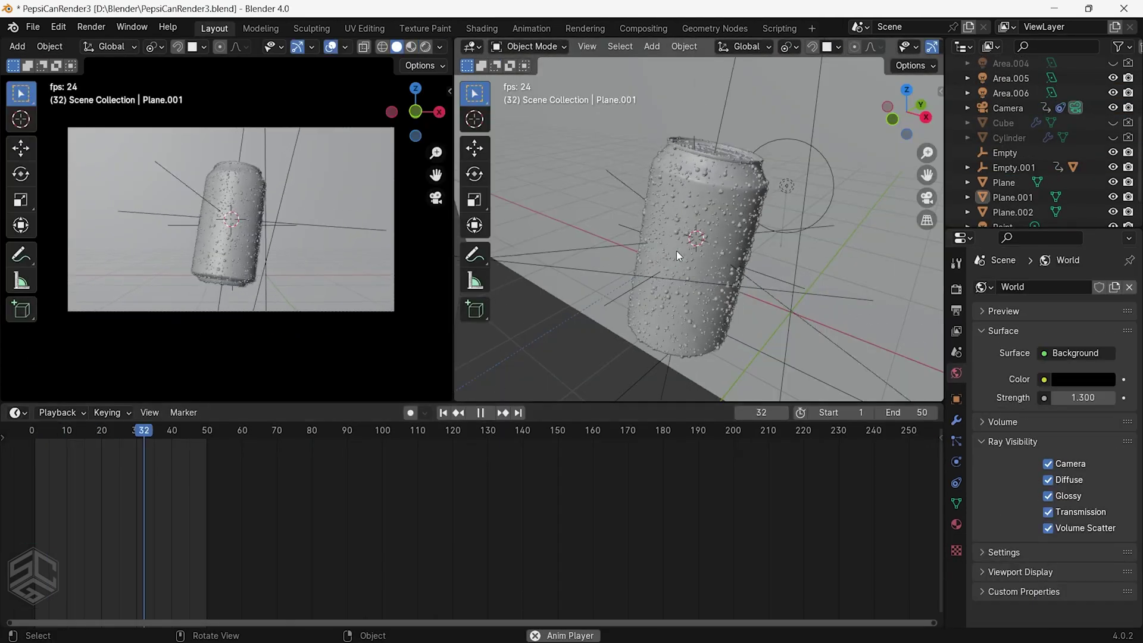
{"action": "left_click", "coordinate": [199, 438]}
{"action": "left_click_drag", "start_coordinate": [197, 436], "coordinate": [51, 435]}
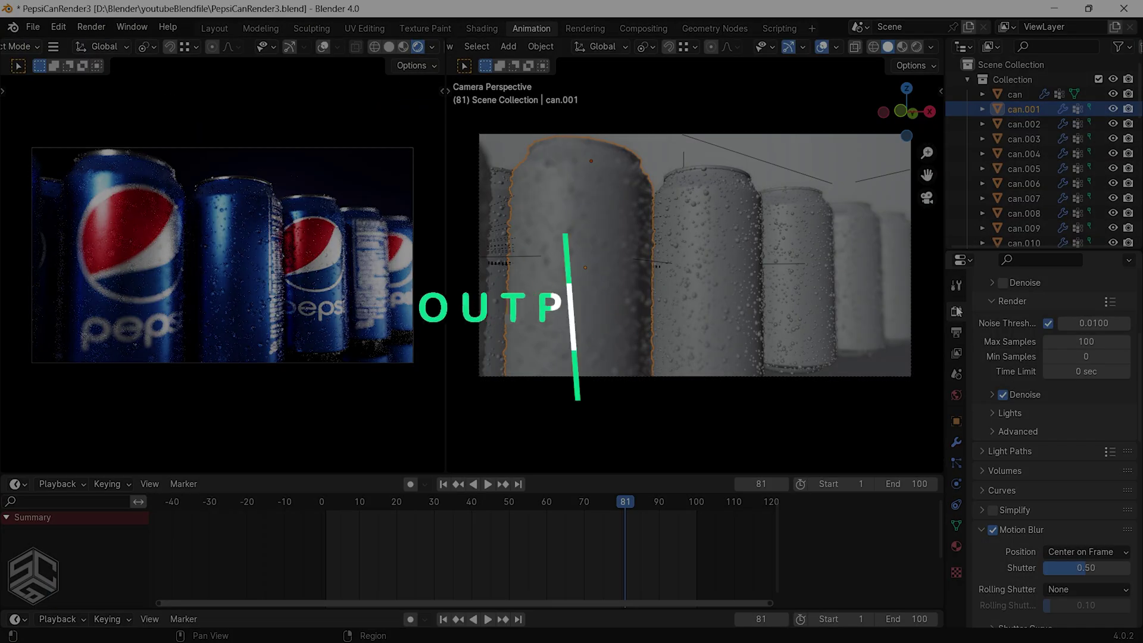
Choose Cycles as the render engine with GPU Compute as the device
{"action": "scroll", "coordinate": [1005, 323], "scroll_direction": "up", "scroll_amount": 6}
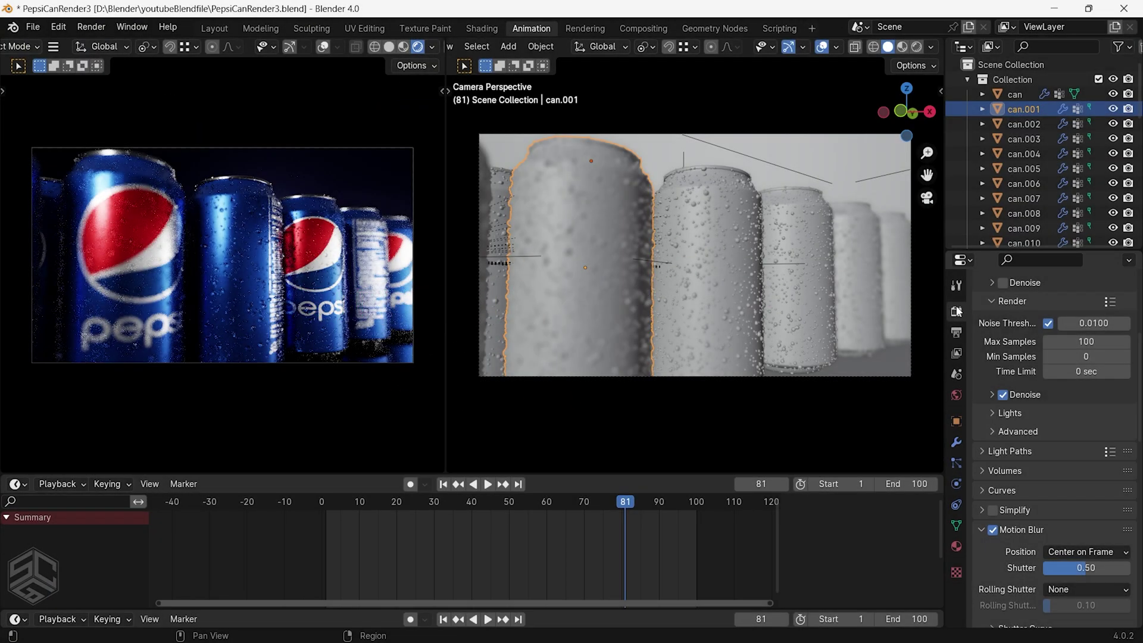
{"action": "scroll", "coordinate": [1004, 323], "scroll_direction": "up", "scroll_amount": 1}
{"action": "left_click", "coordinate": [1062, 309]}
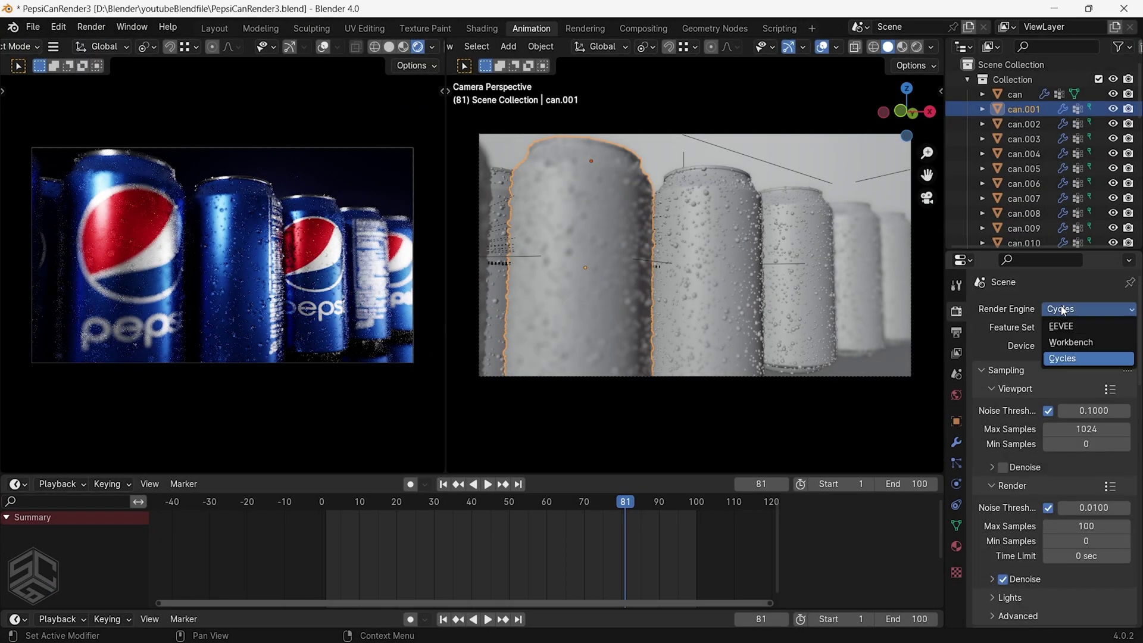
{"action": "left_click", "coordinate": [1067, 358]}
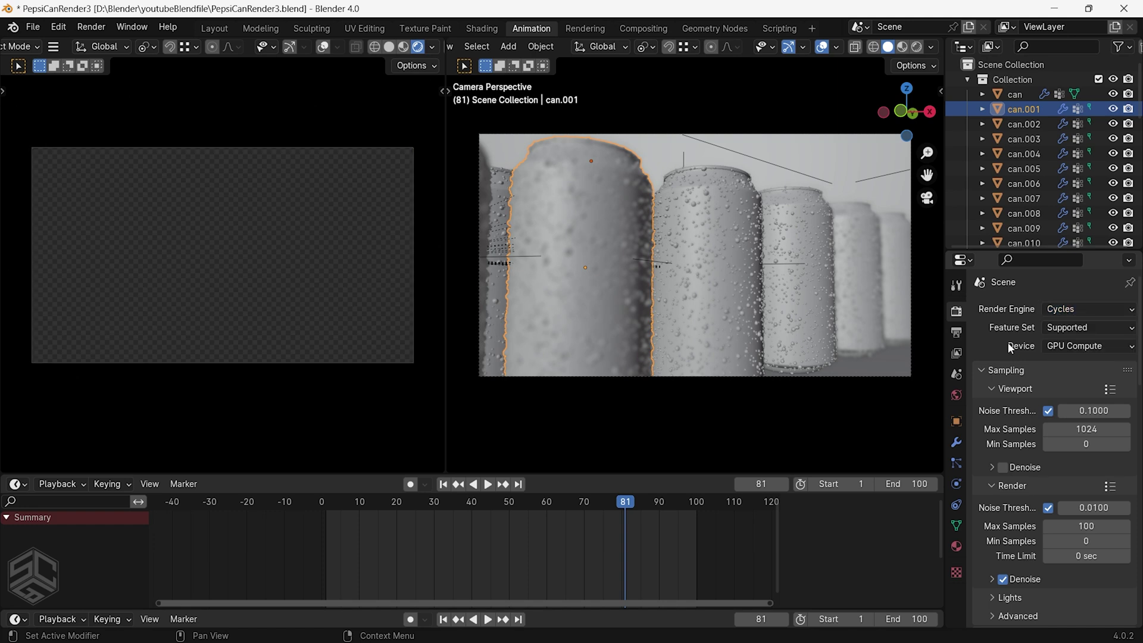
{"action": "left_click", "coordinate": [1054, 347]}
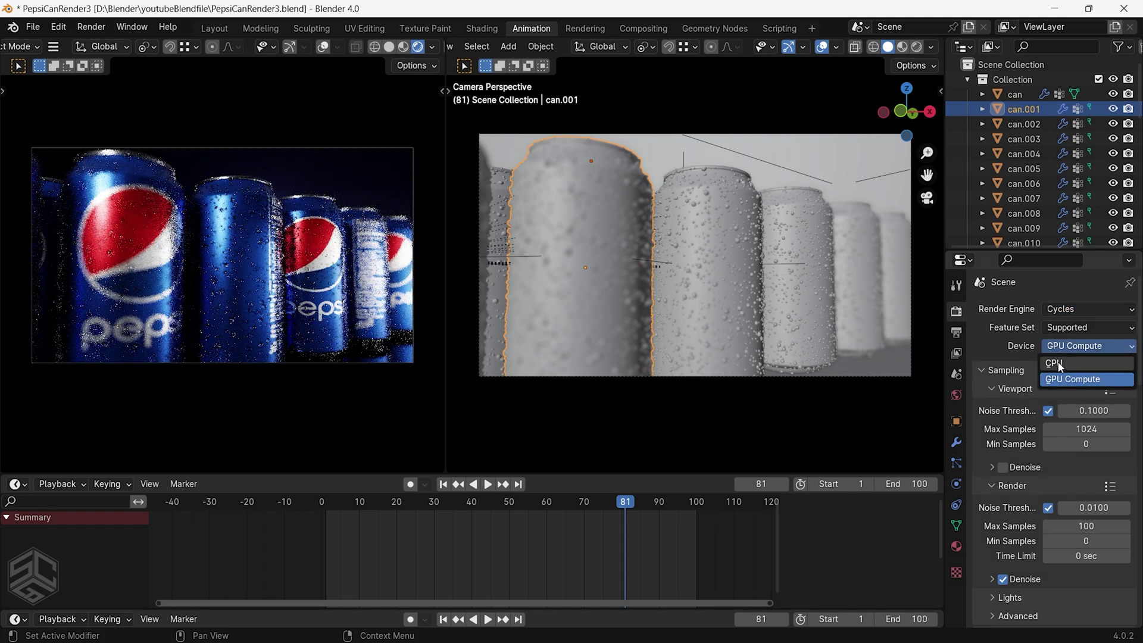
Go through the render sampling, motion blur and performance settings and set the color management look to High Contrast
{"action": "scroll", "coordinate": [1019, 476], "scroll_direction": "down", "scroll_amount": 3}
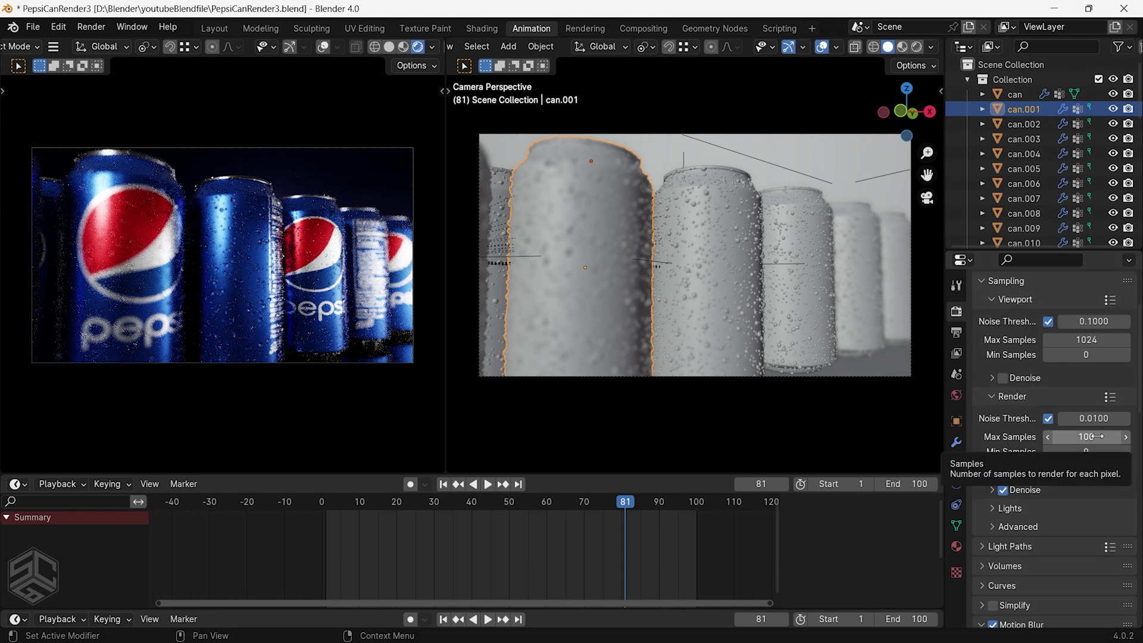
{"action": "scroll", "coordinate": [1097, 436], "scroll_direction": "down", "scroll_amount": 1}
{"action": "scroll", "coordinate": [1080, 434], "scroll_direction": "down", "scroll_amount": 5}
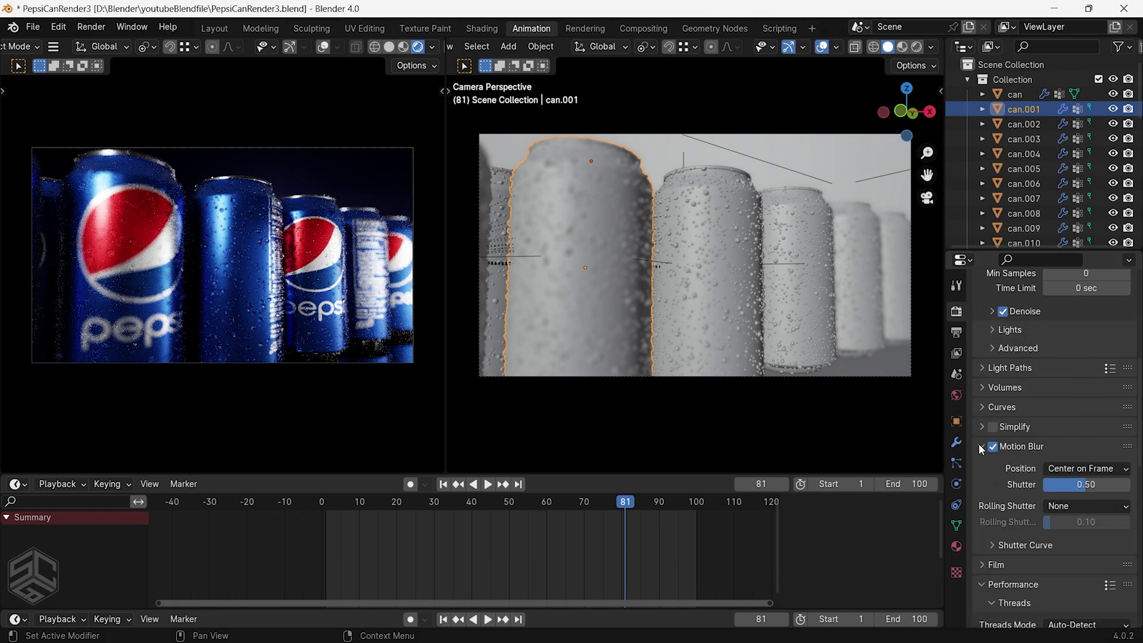
{"action": "scroll", "coordinate": [993, 446], "scroll_direction": "down", "scroll_amount": 12}
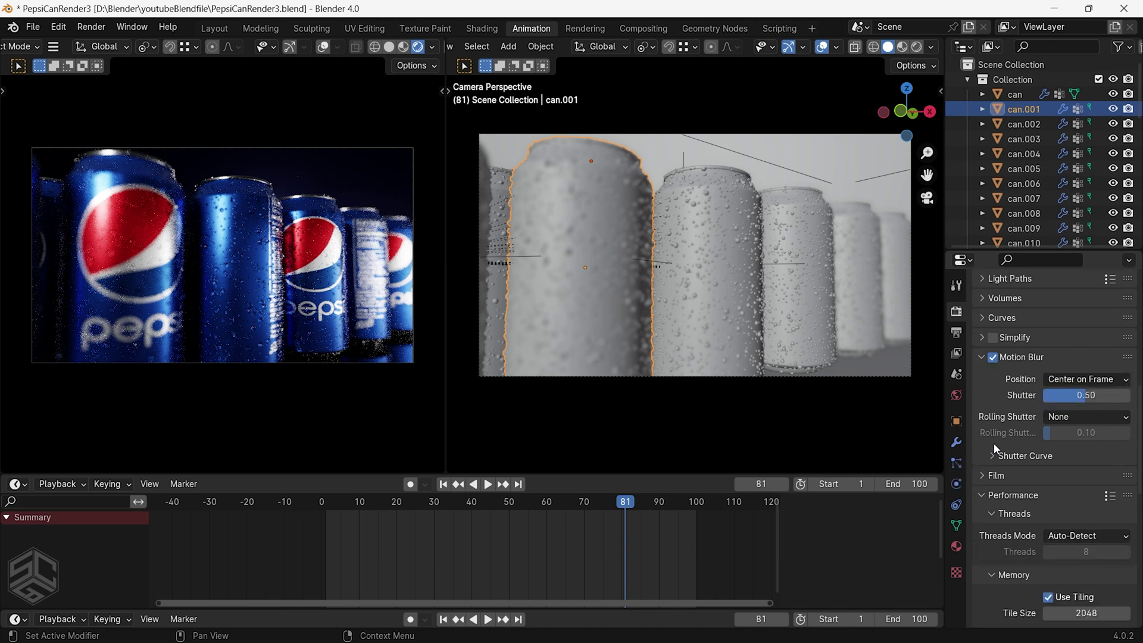
{"action": "scroll", "coordinate": [994, 443], "scroll_direction": "down", "scroll_amount": 5}
{"action": "left_click", "coordinate": [1068, 523]}
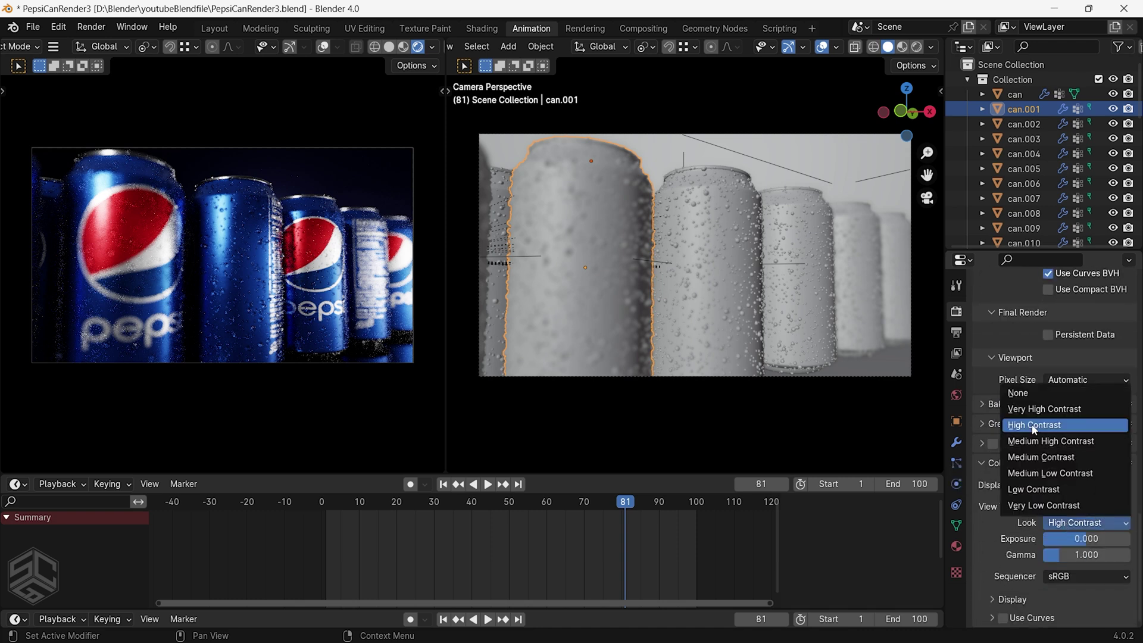
{"action": "left_click", "coordinate": [1033, 424]}
Check the output frame range, path and file format, and begin rendering the animation
{"action": "left_click", "coordinate": [956, 333]}
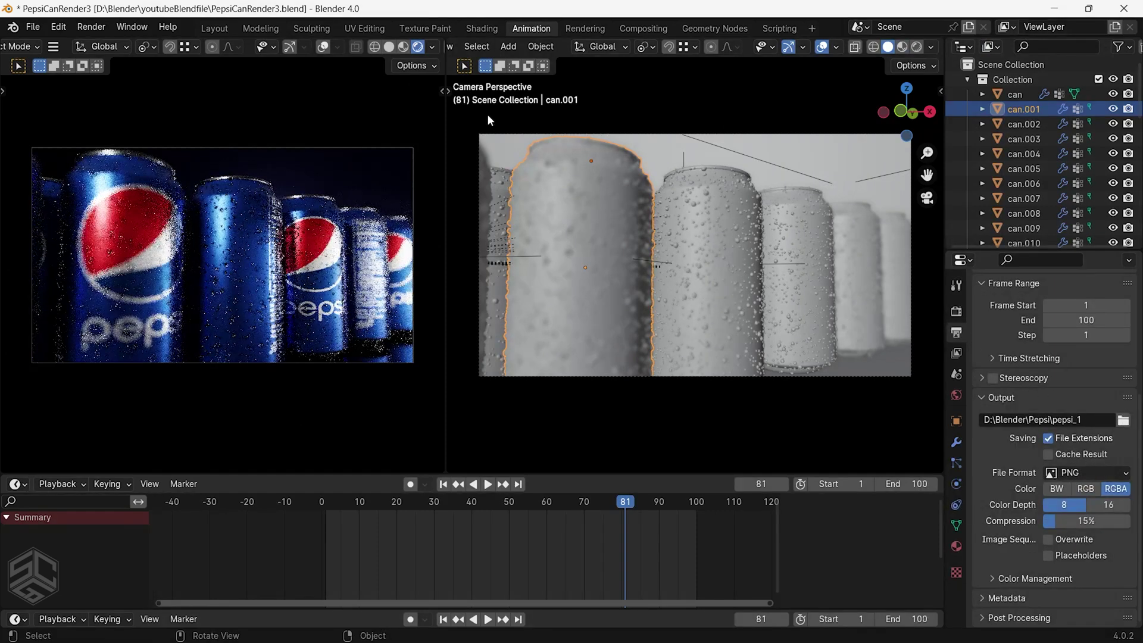
{"action": "left_click", "coordinate": [89, 28]}
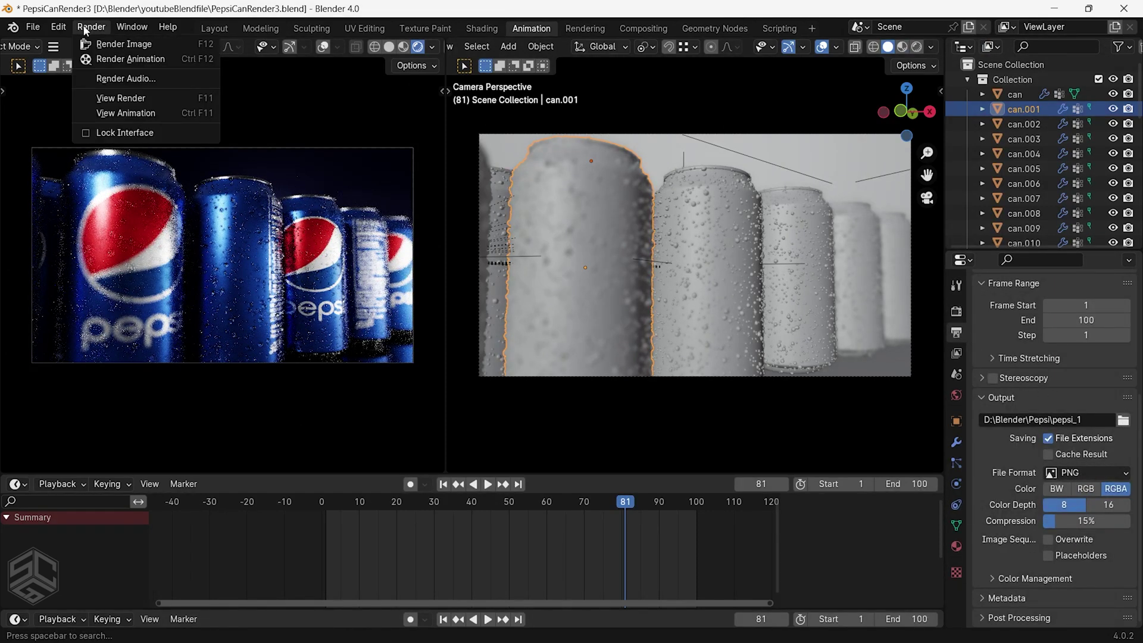